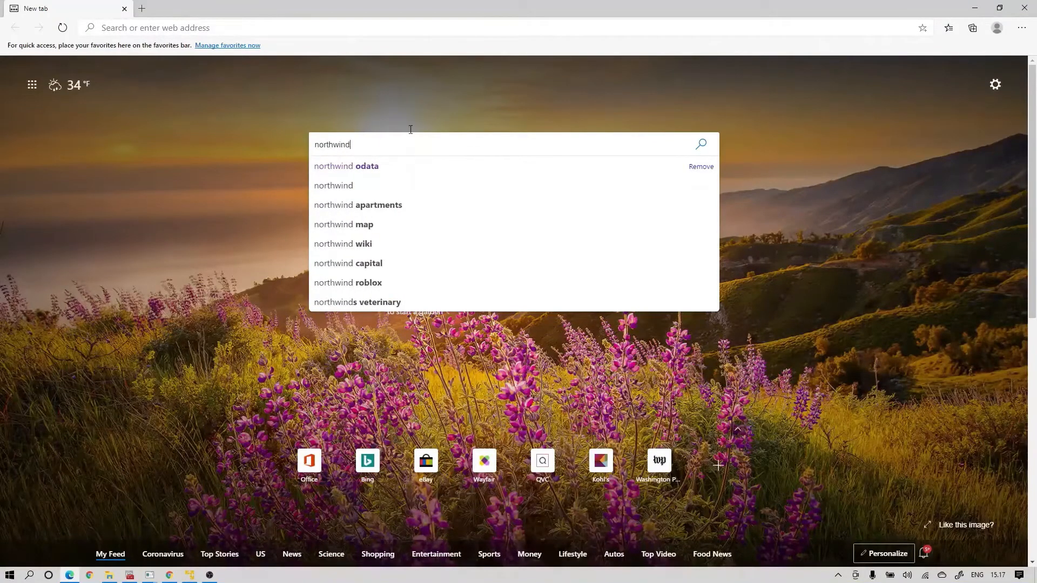
Search the web for "northwind odata" and open the Northwind.svc service document at services.odata.org
left_click(368, 167)
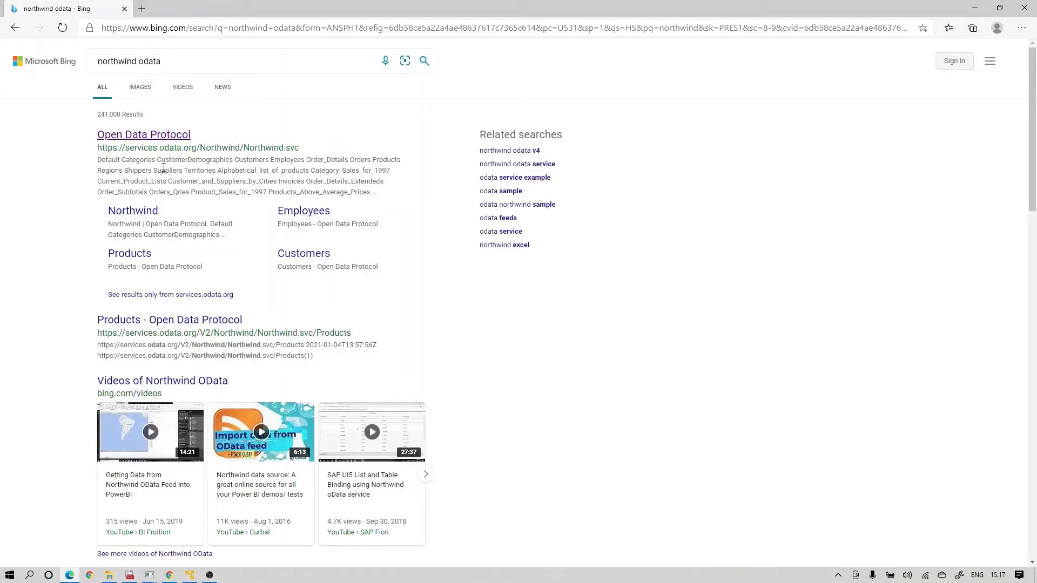
left_click(152, 138)
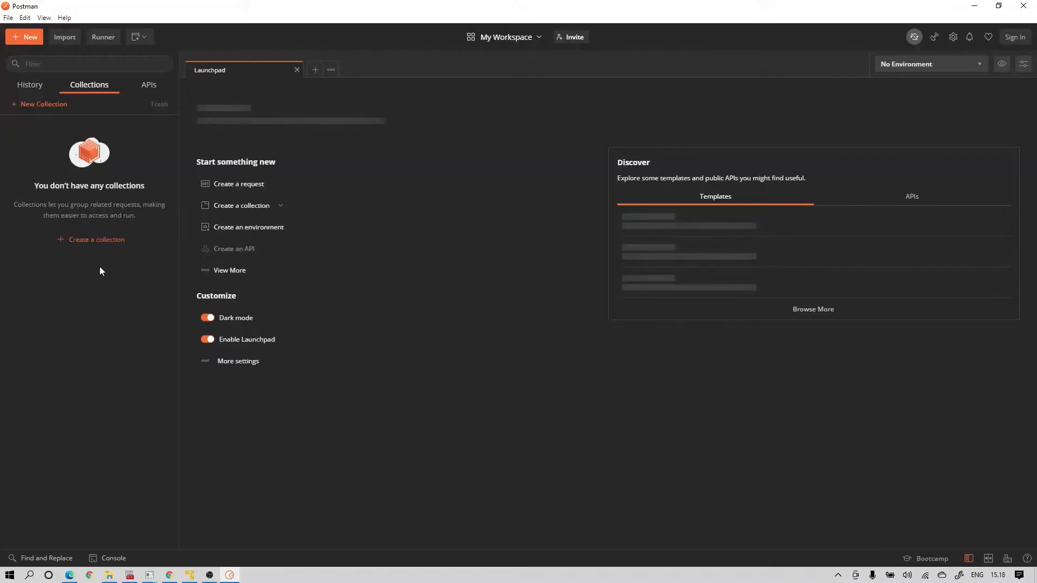
Switch to Postman and create a new collection named Demo_Training
left_click(56, 110)
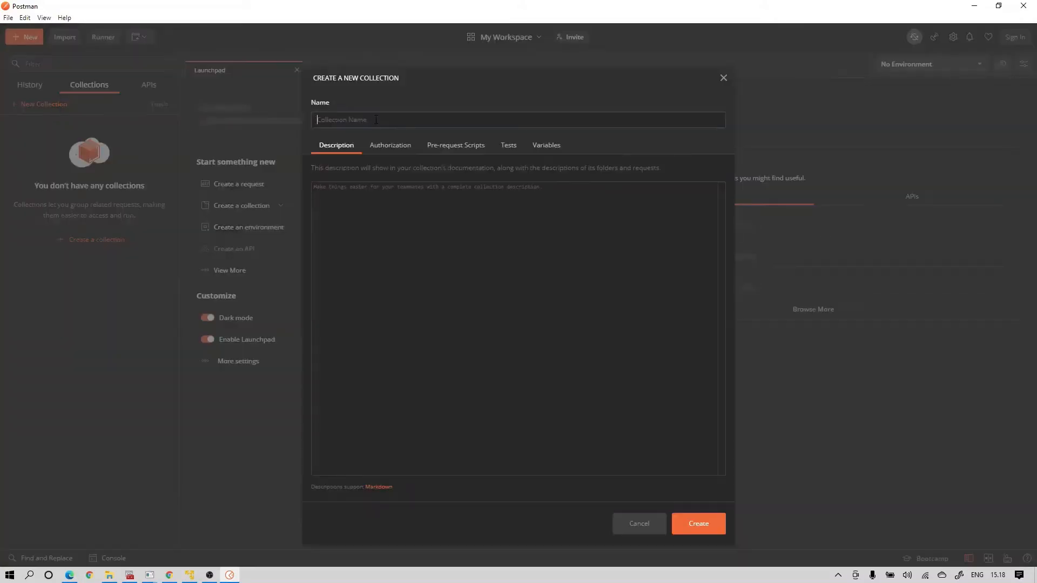
type("Demo_Training")
key("Return")
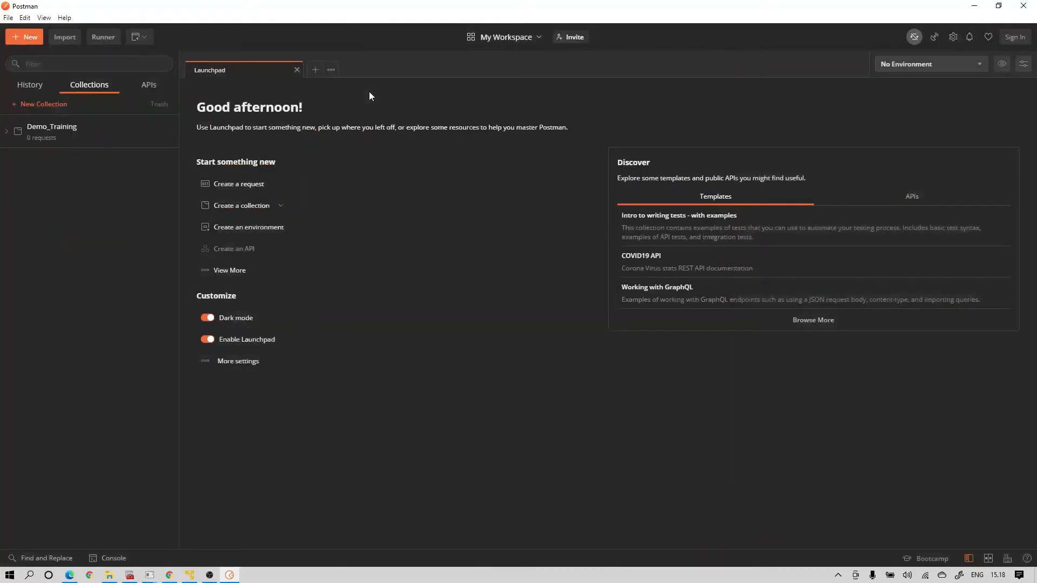
Add a request named Northwinds_ODATA to the Demo_Training collection
left_click(170, 139)
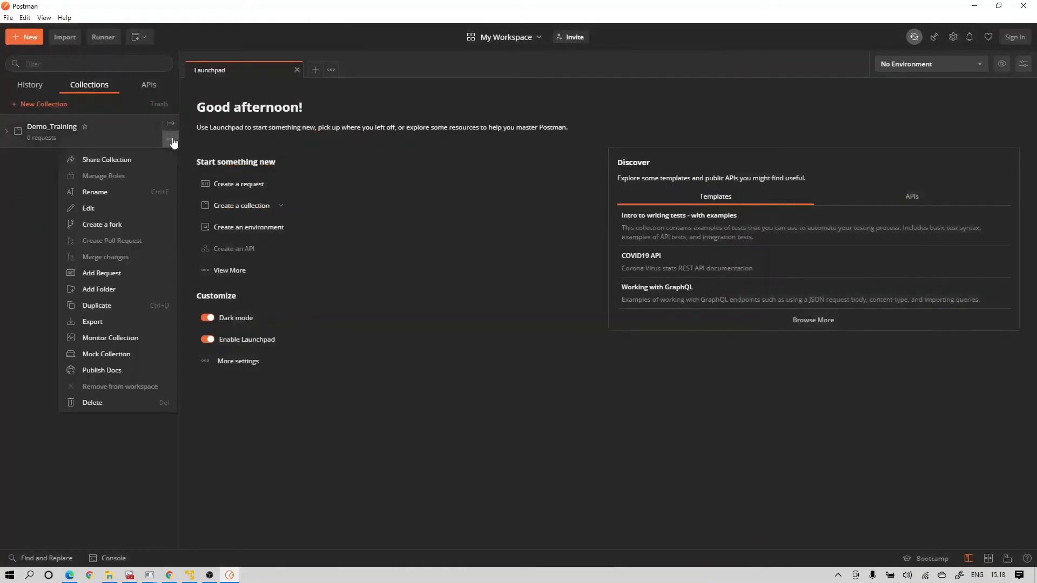
left_click(101, 274)
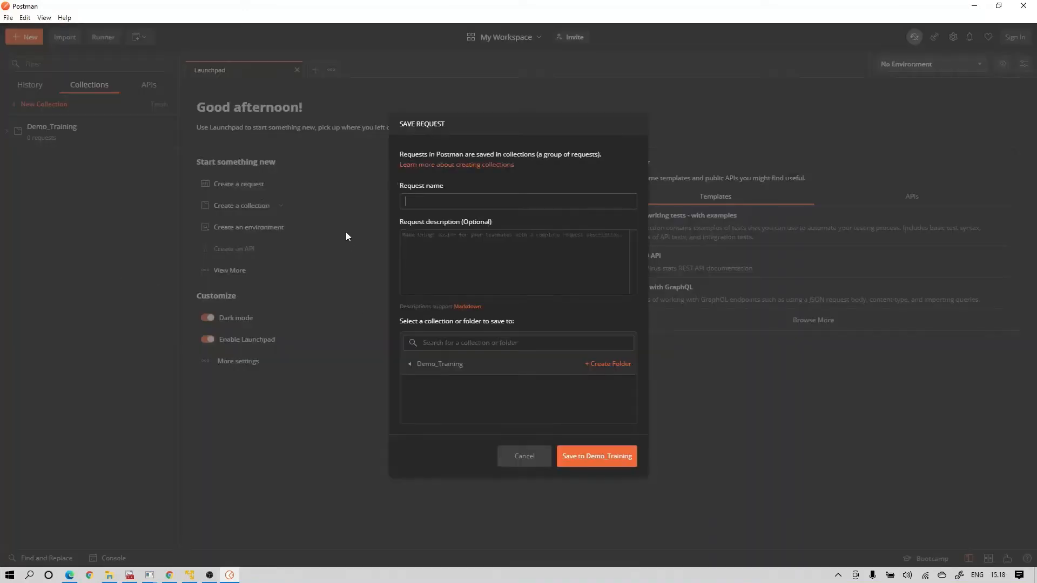
type("Northwin")
key("BackSpace")
type("nds_ODATA")
key("Return")
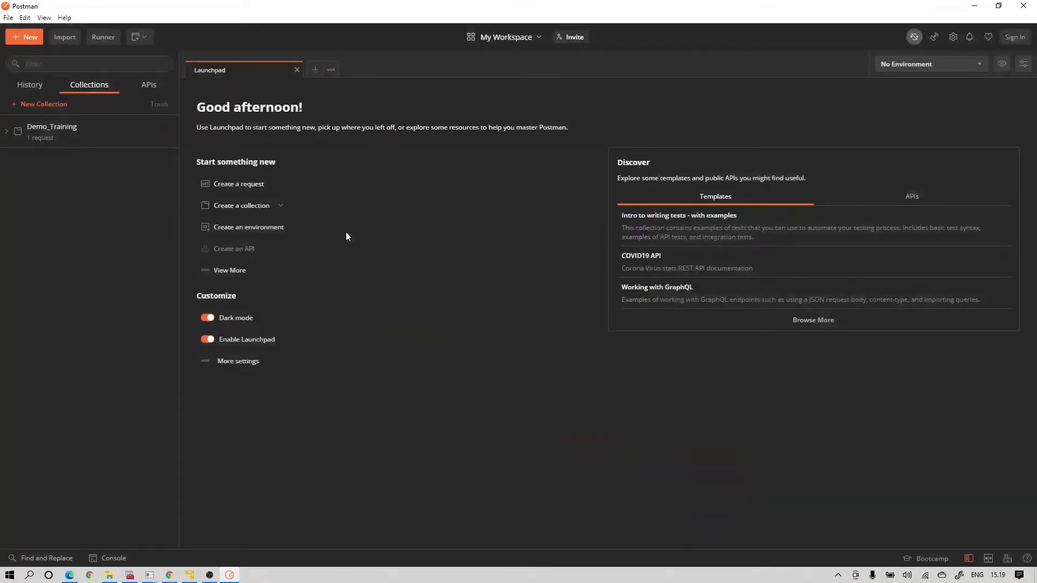
Expand the Demo_Training collection and open its Northwinds_ODATA request
left_click(170, 138)
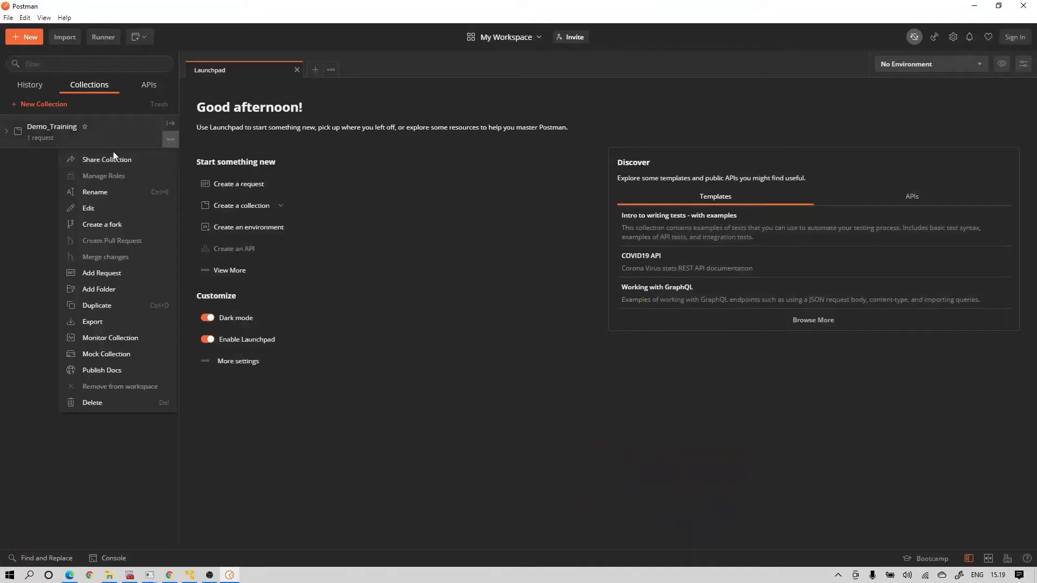
left_click(40, 143)
left_click(42, 158)
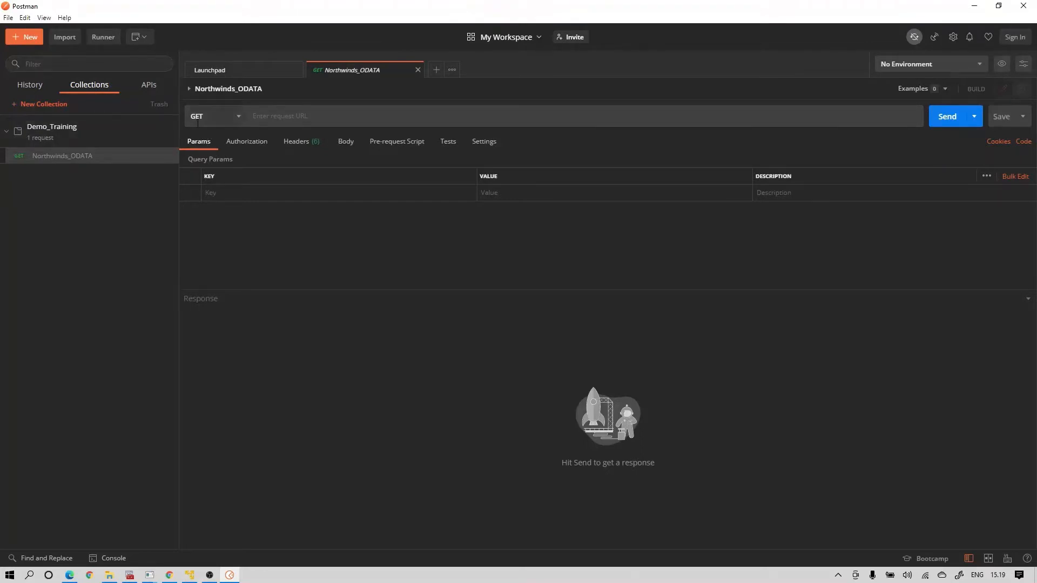
Copy the Northwind.svc address from the browser into the Northwinds_ODATA request in Postman and send it as GET
key("alt+Tab")
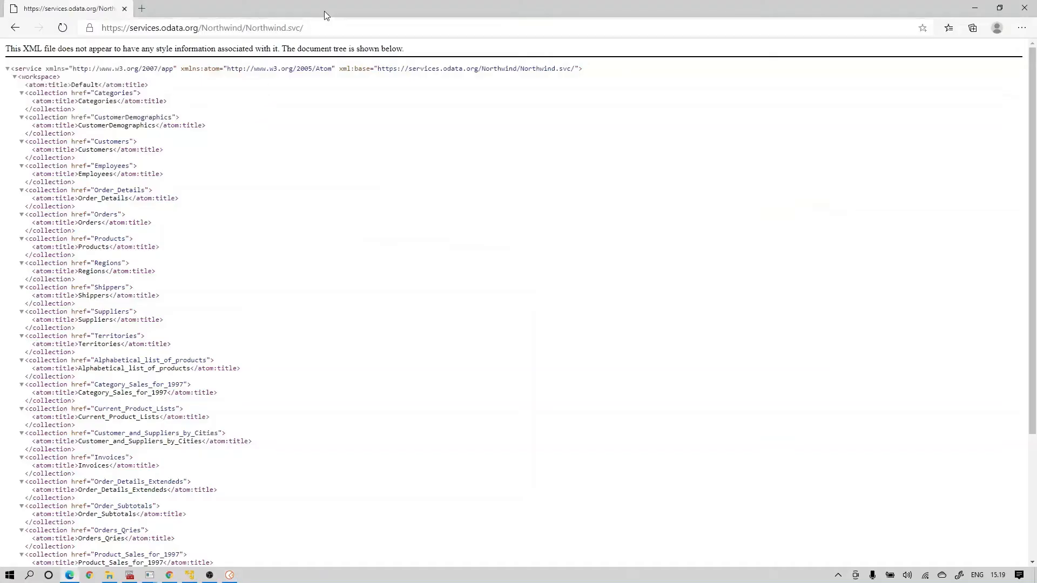
left_click(335, 22)
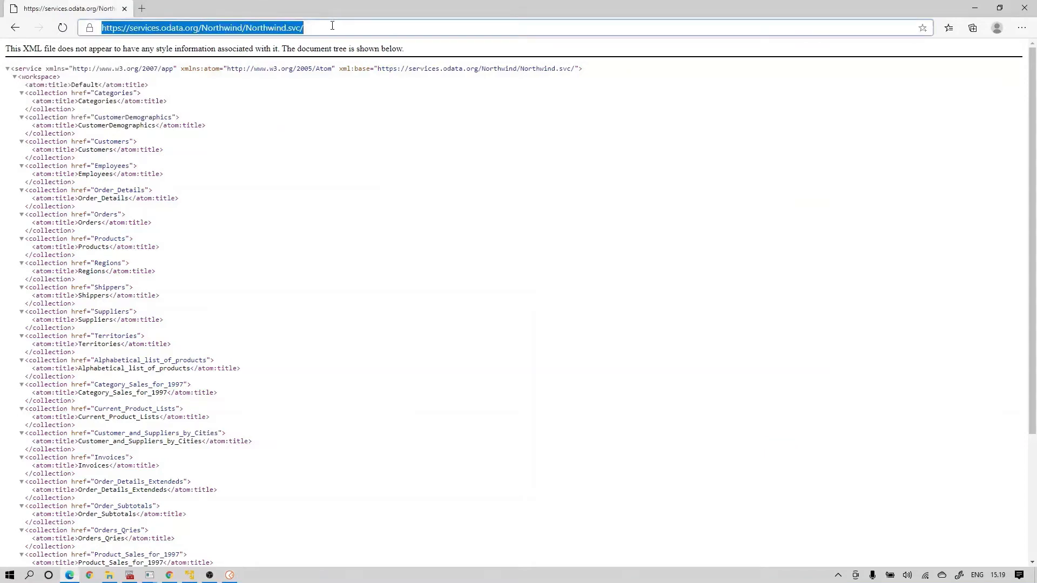
key("ctrl+c")
key("alt+Tab")
left_click(341, 111)
key("ctrl+v")
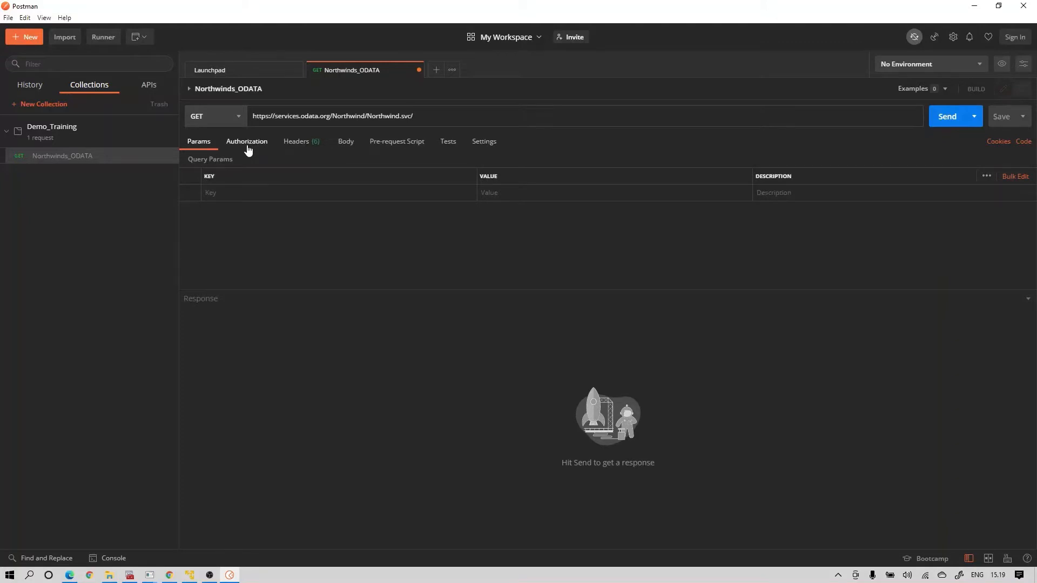
left_click(940, 122)
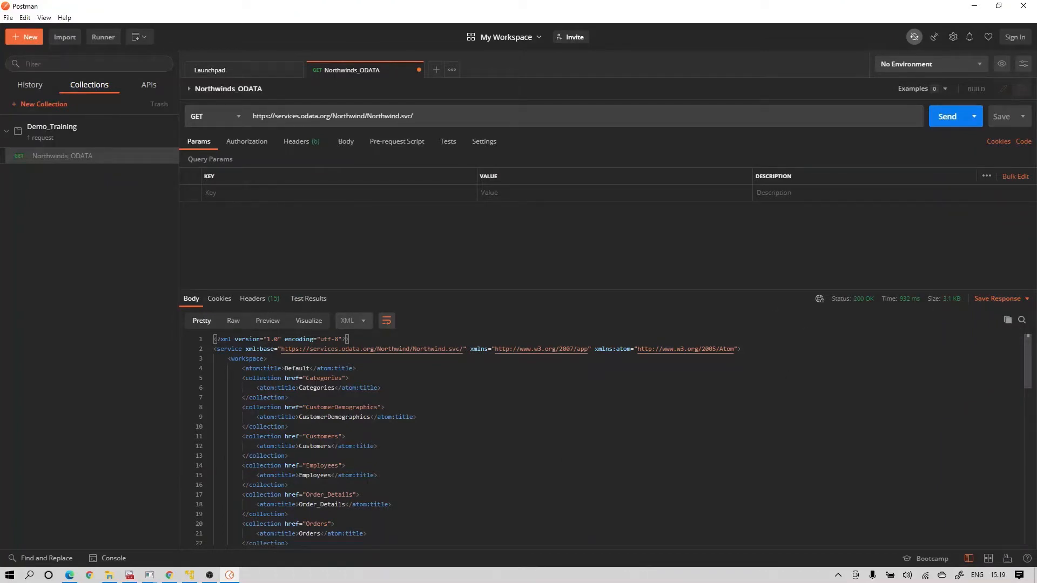
Append the Customers collection name from the response to the request URL and send the request
scroll(497, 456, "down", 1)
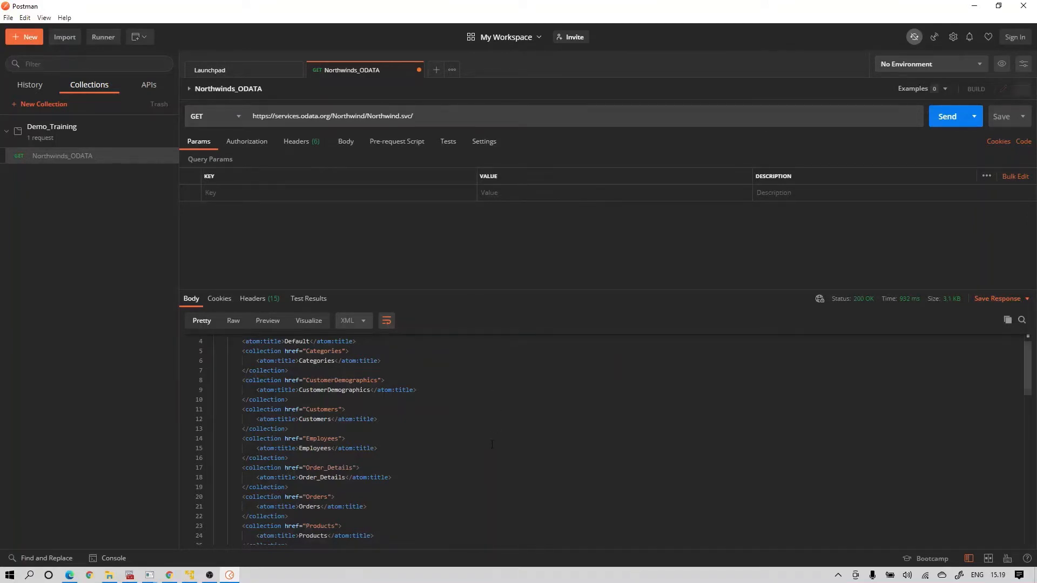
double_click(307, 420)
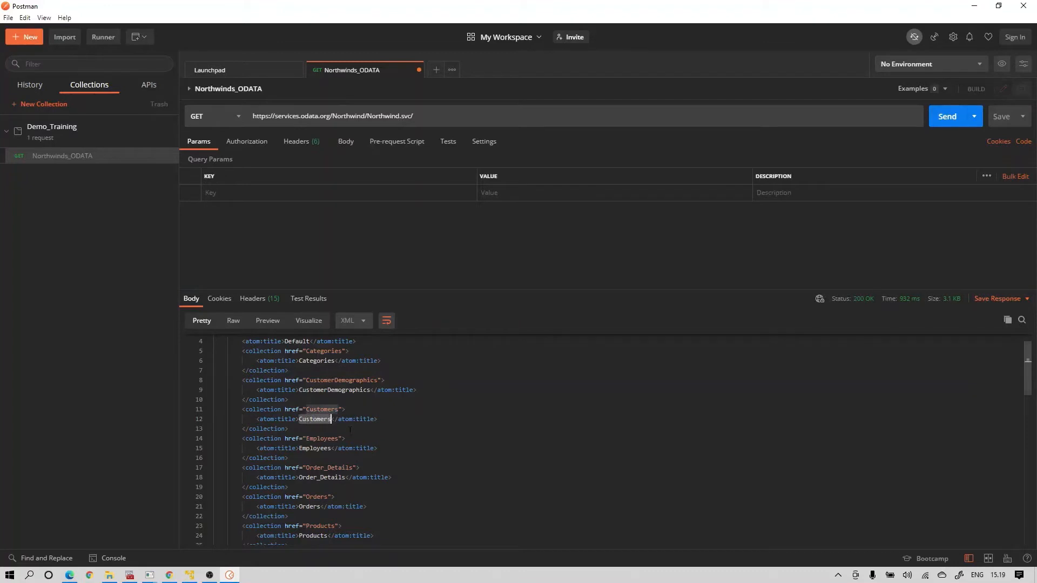
left_click(429, 115)
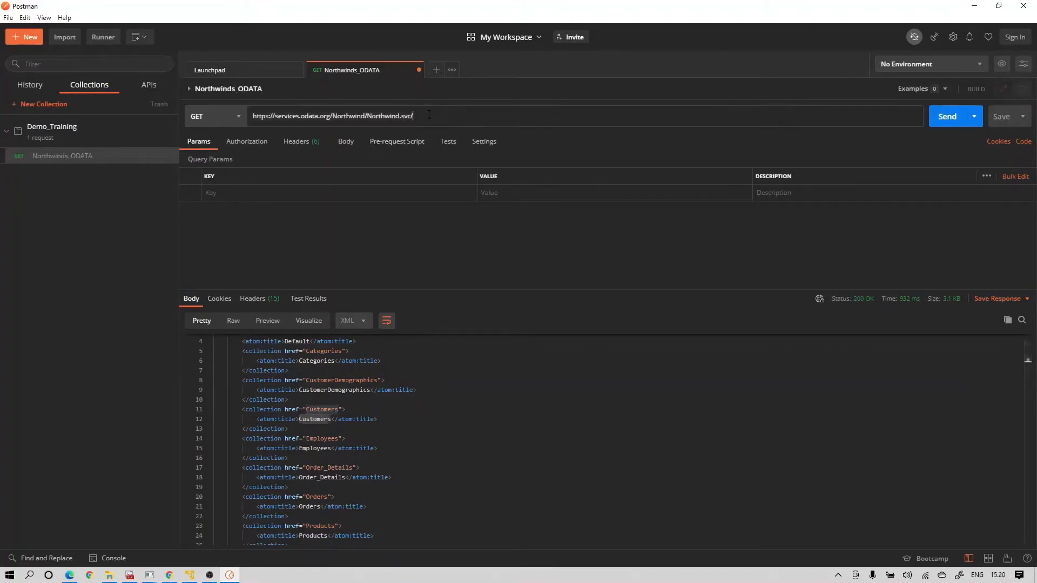
key("ctrl+v")
left_click(948, 127)
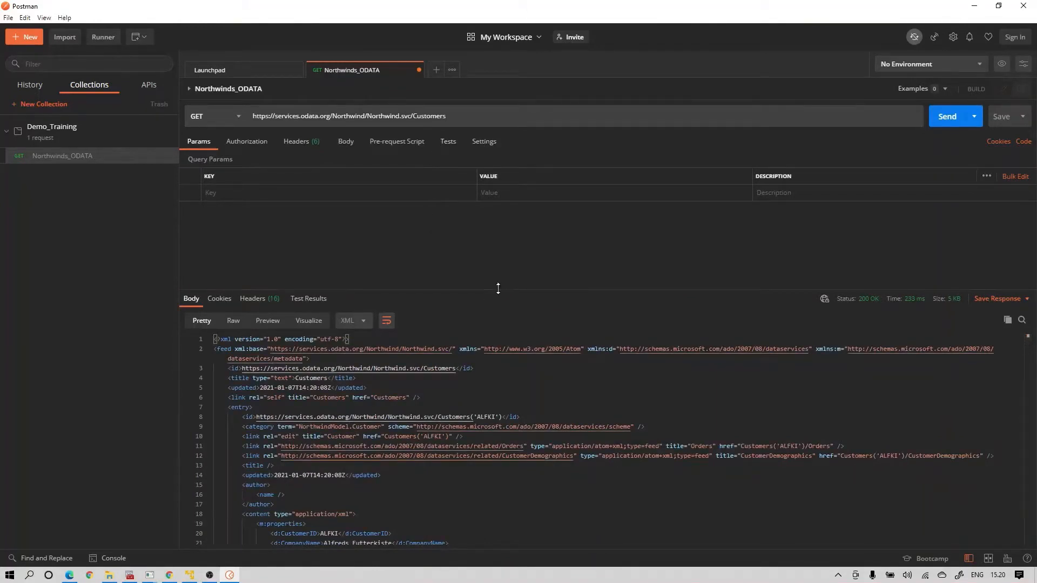
Enlarge the response area and examine the properties of the returned customer entries
left_click_drag(498, 289, 498, 255)
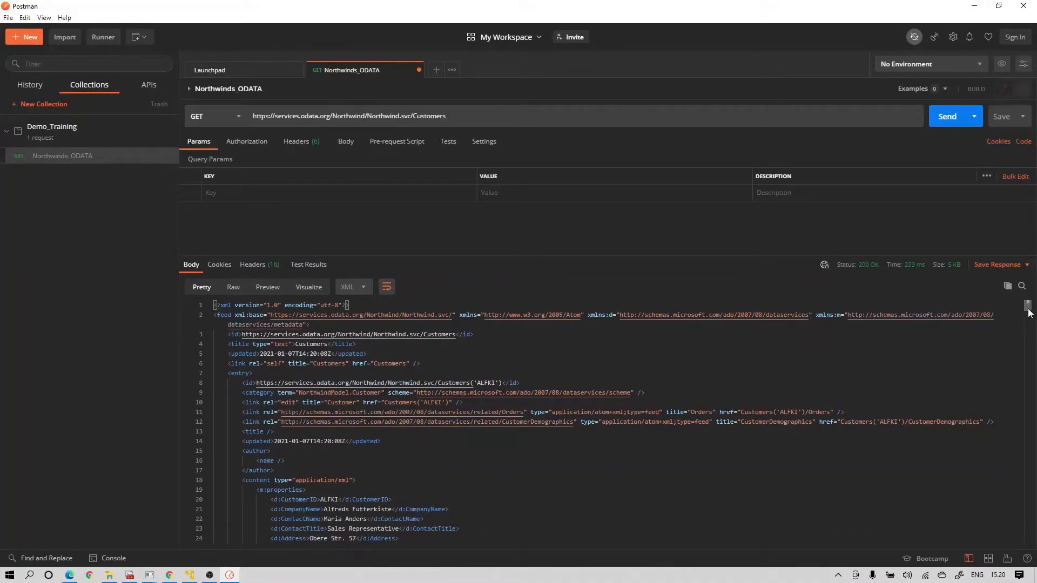
scroll(1029, 314, "down", 1)
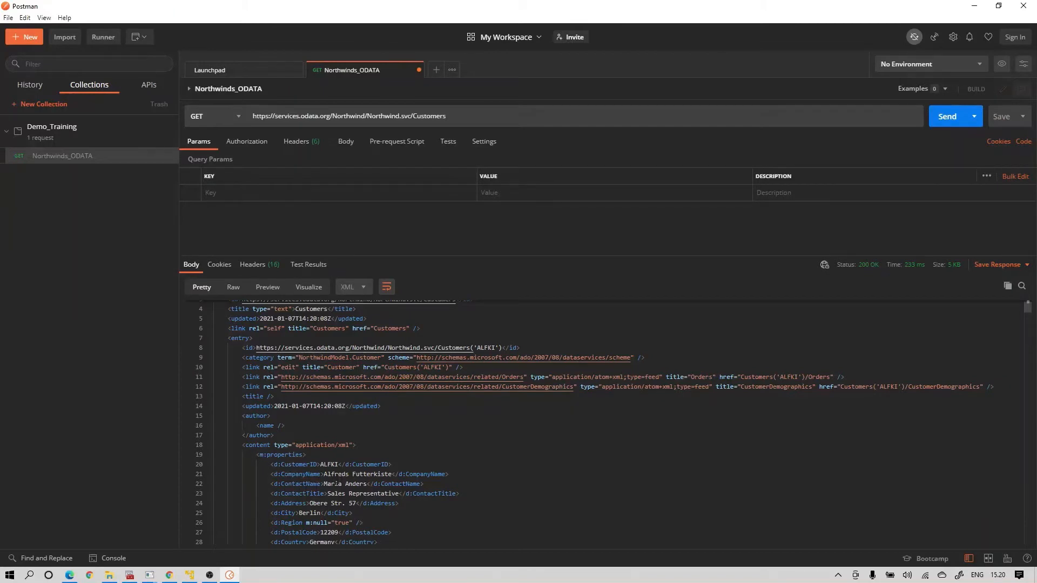
scroll(427, 486, "down", 3)
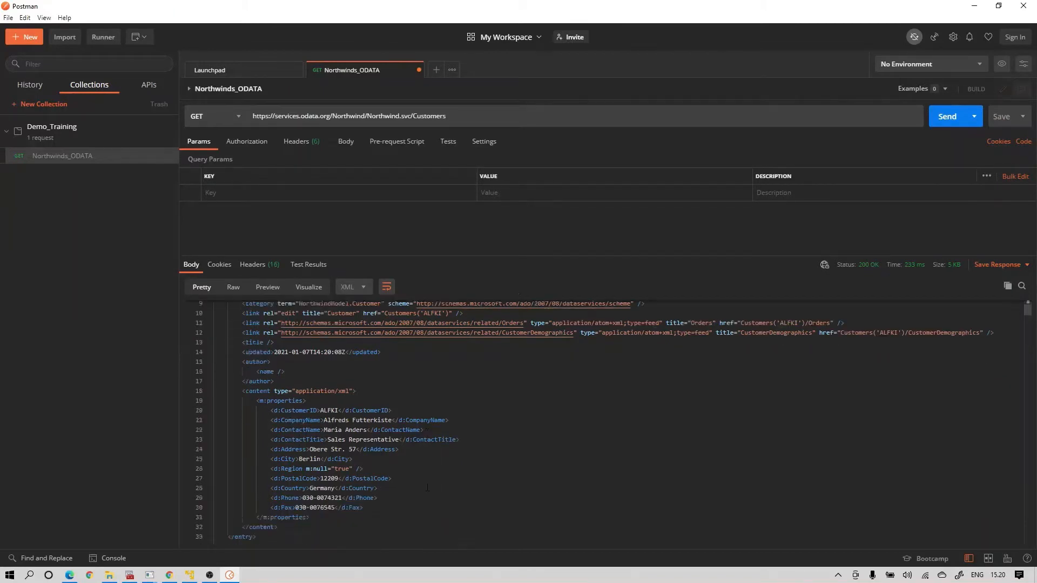
scroll(427, 487, "down", 1)
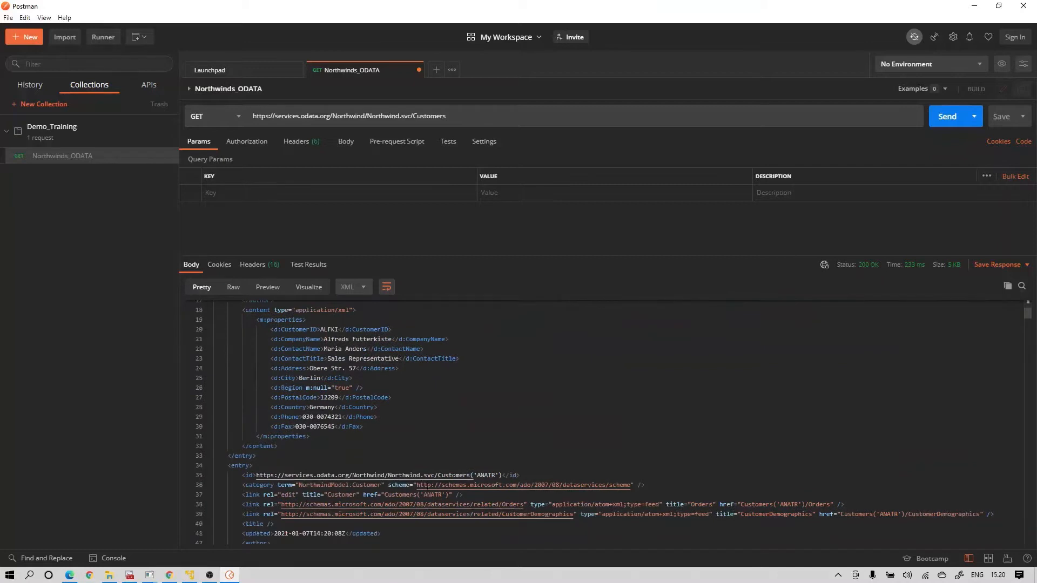
scroll(308, 331, "down", 1)
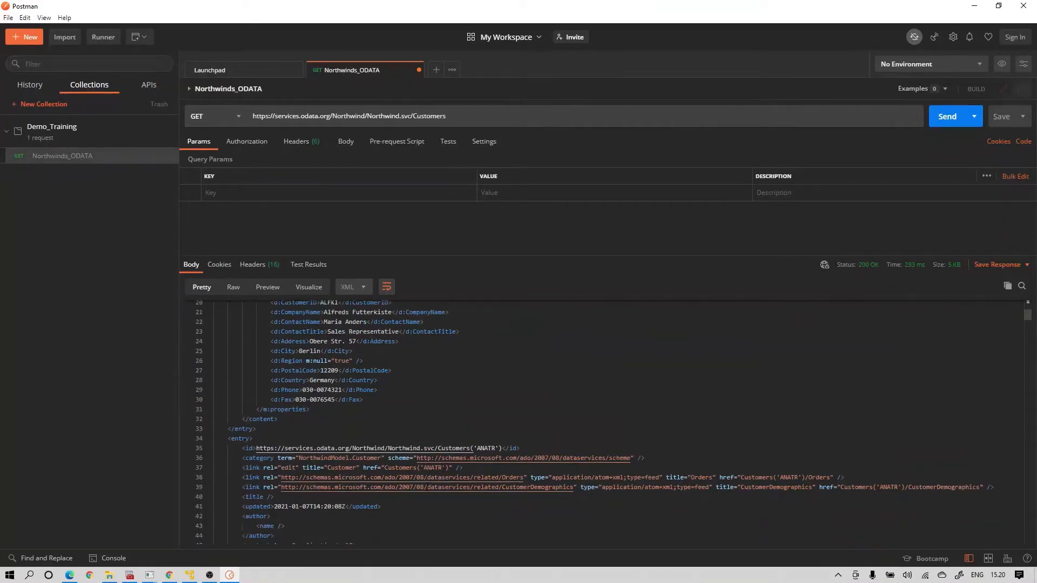
scroll(427, 488, "down", 2)
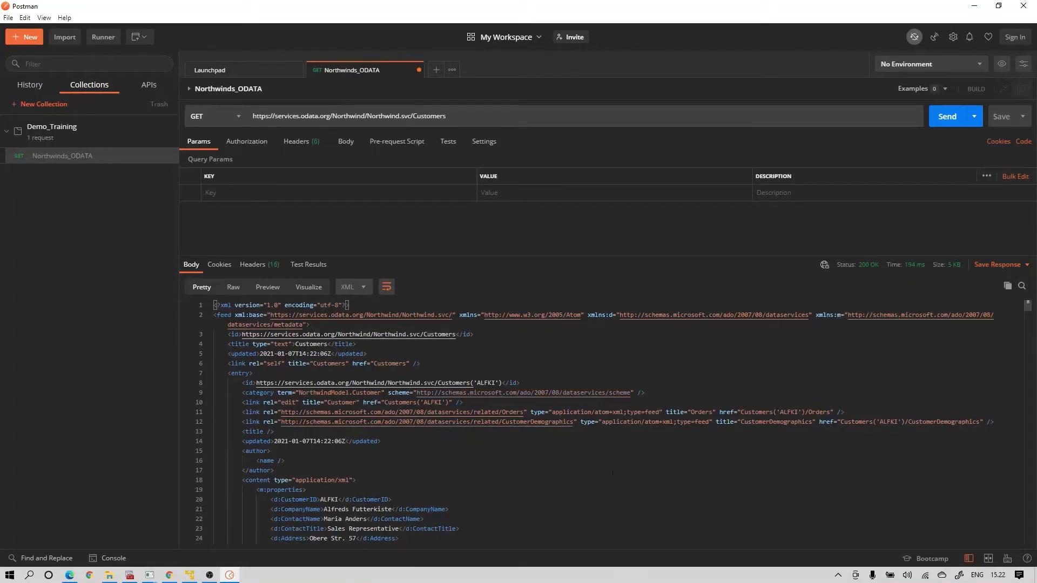
scroll(618, 469, "down", 1)
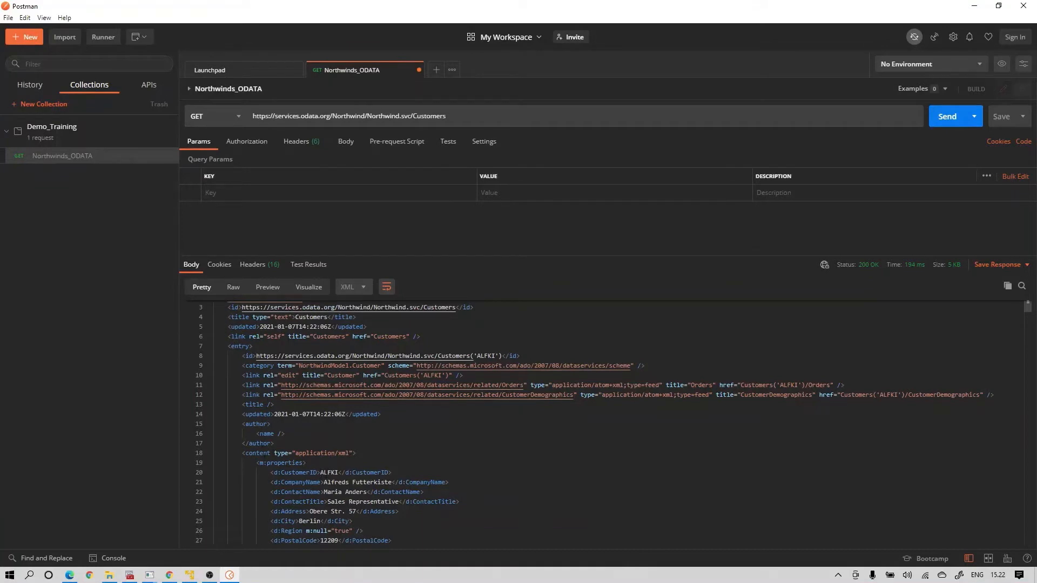
Add a $filter parameter matching CustomerID with eq to the first customer's ID in single quotes, send the request and review the response
left_click(477, 116)
type("?")
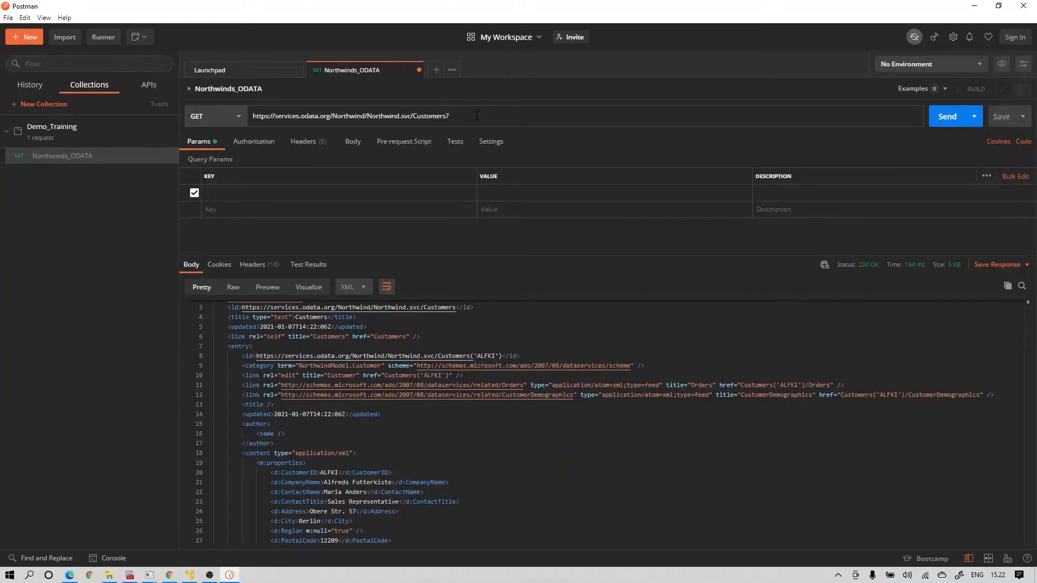
type("$filter=")
double_click(316, 472)
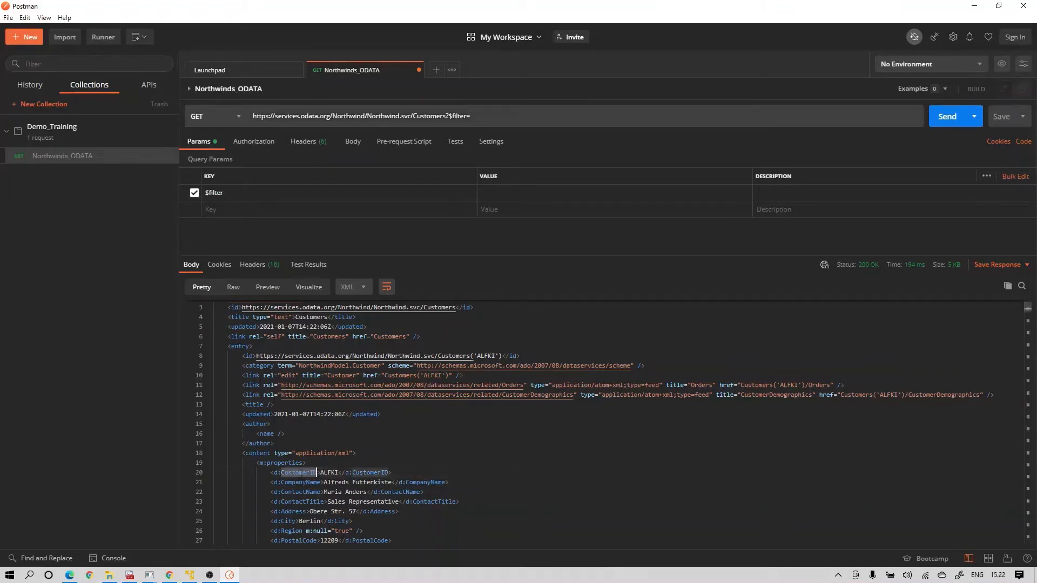
left_click(502, 114)
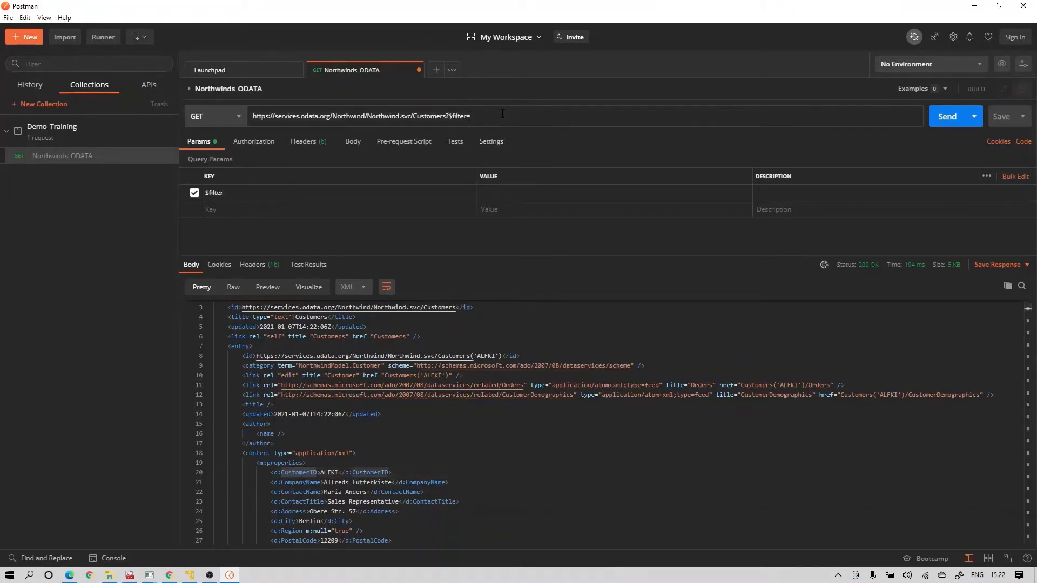
key("ctrl+v")
type("eq")
type(" \"")
type("ALF")
type("KI")
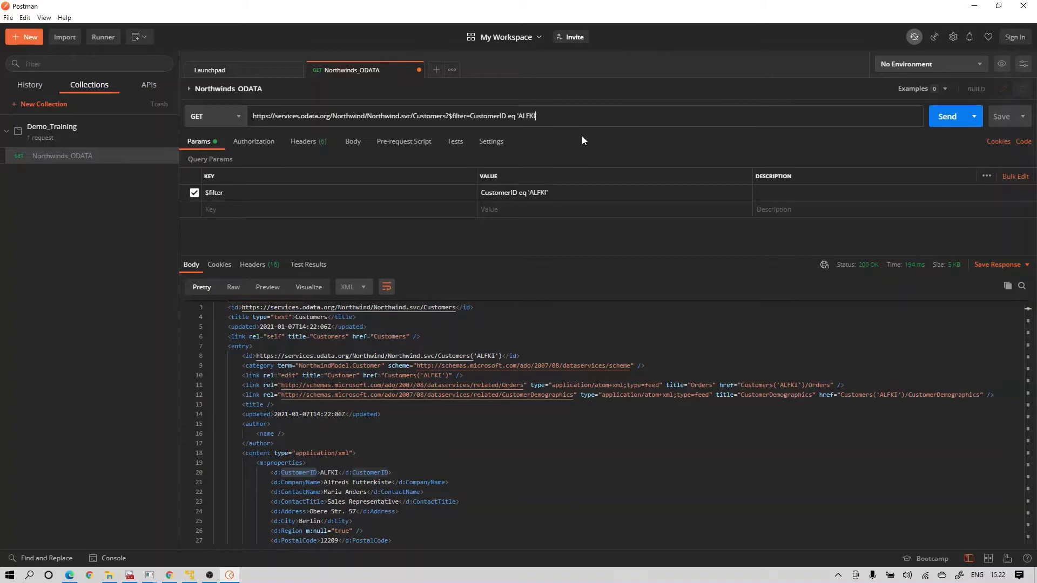
left_click(946, 117)
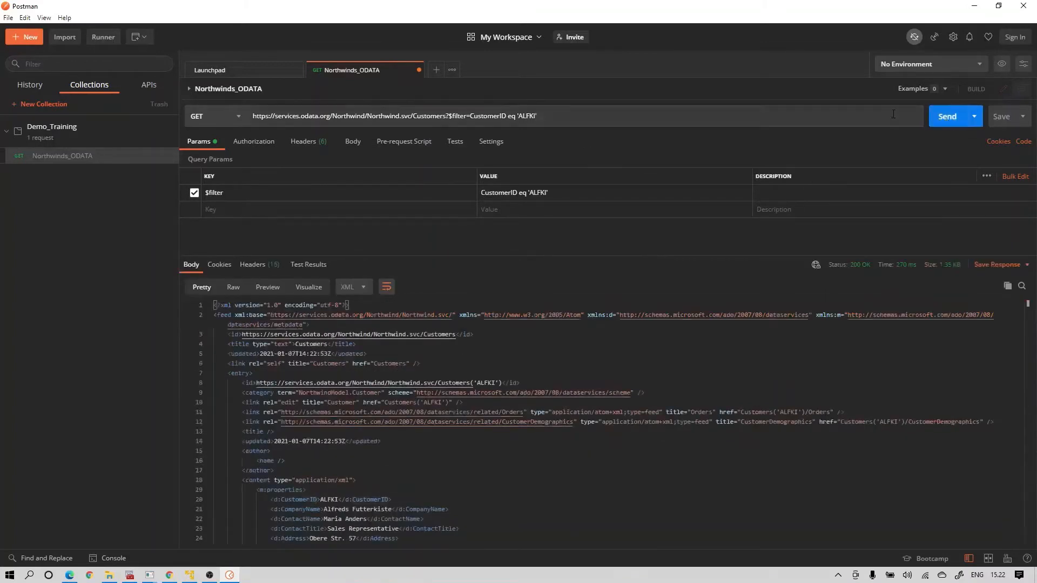
scroll(1017, 444, "down", 3)
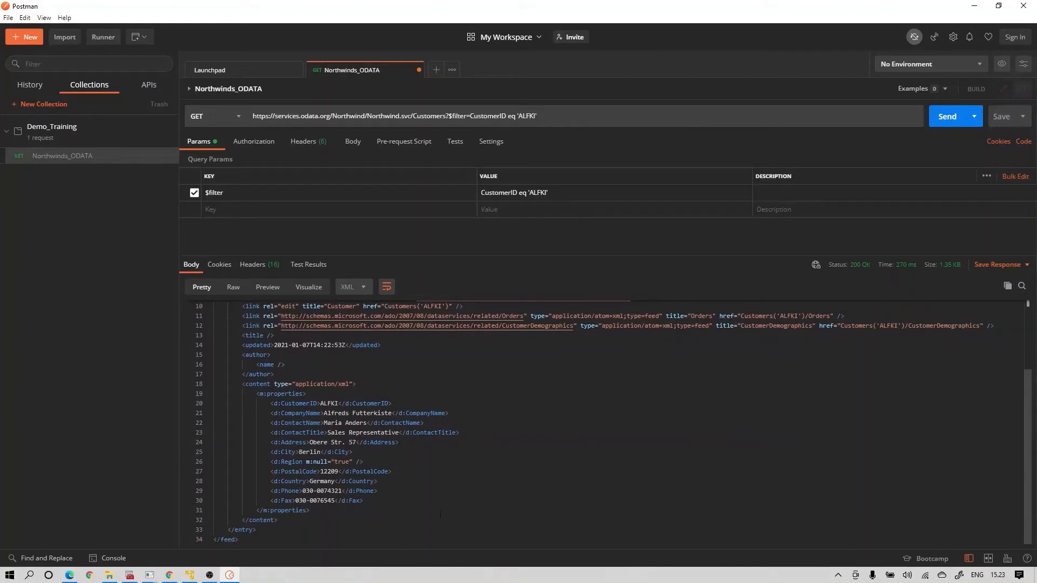
Extend the filter with an or condition matching CustomerID to a second customer's ID, send the request and review the response
left_click(577, 117)
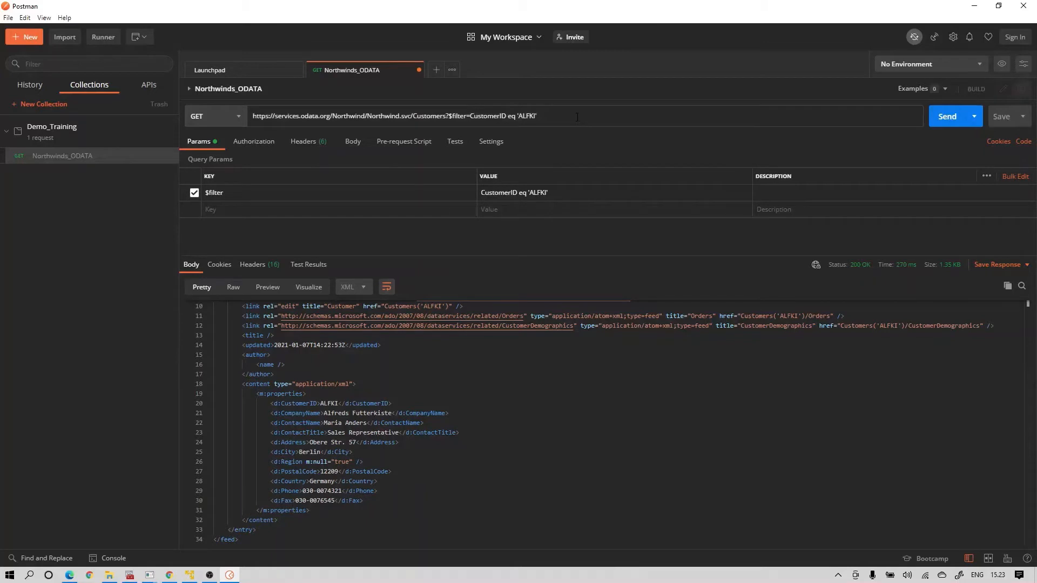
type("or")
left_click_drag(470, 117, 535, 116)
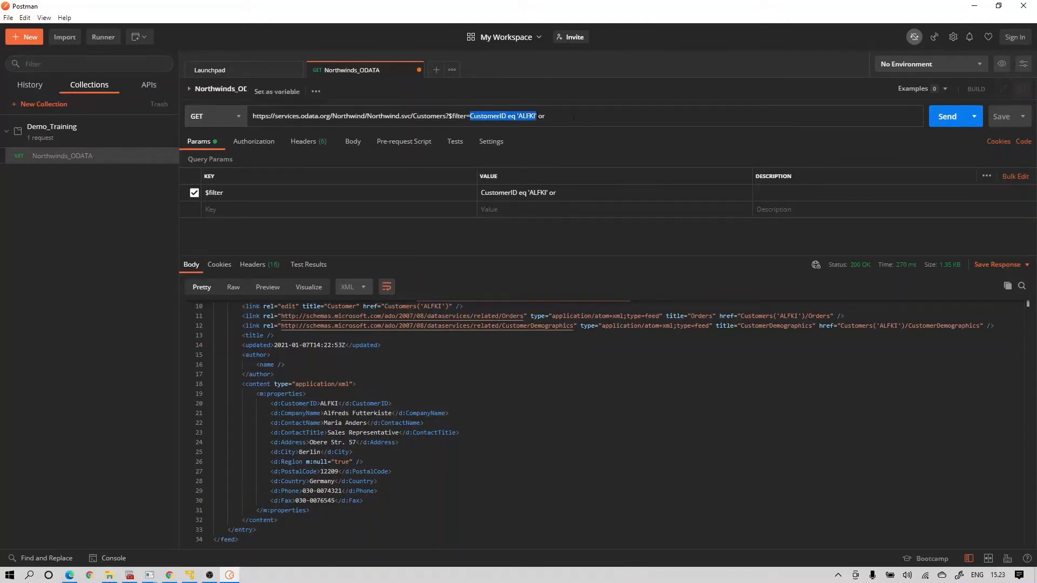
left_click(596, 119)
type("or")
key("ctrl+v")
double_click(605, 116)
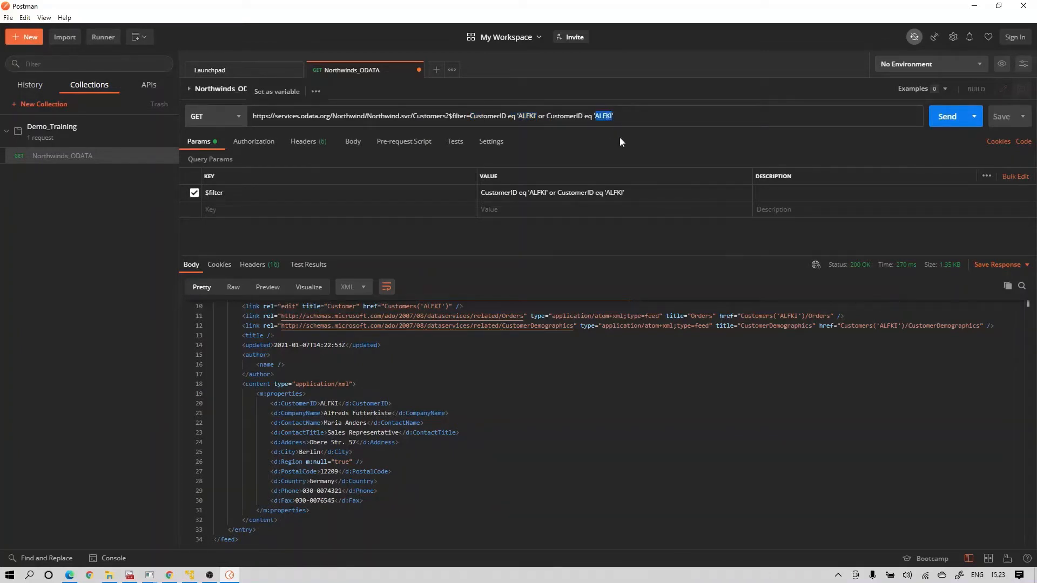
type("ANTON")
left_click(943, 116)
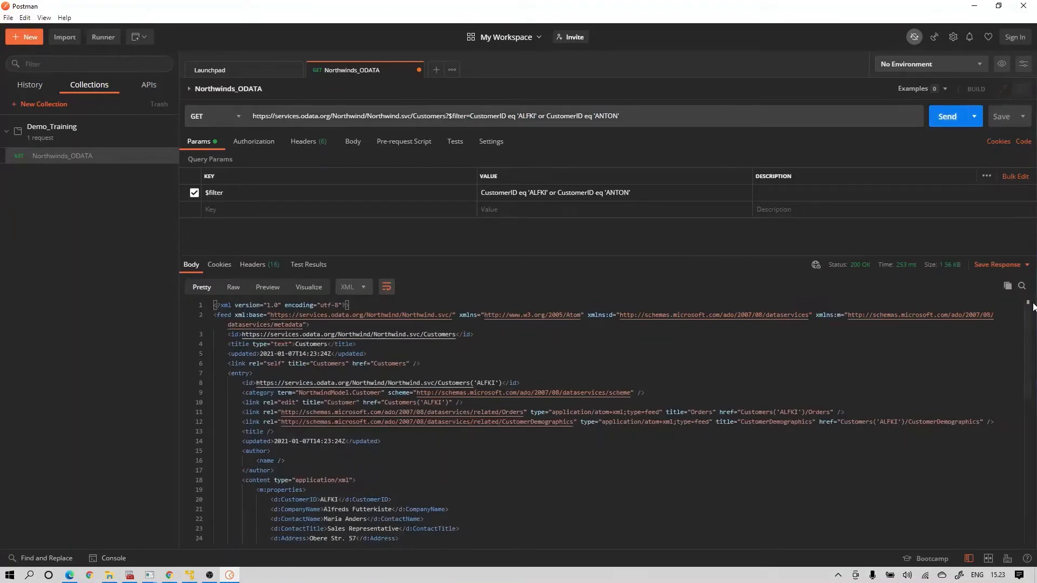
left_click_drag(1027, 328, 1028, 481)
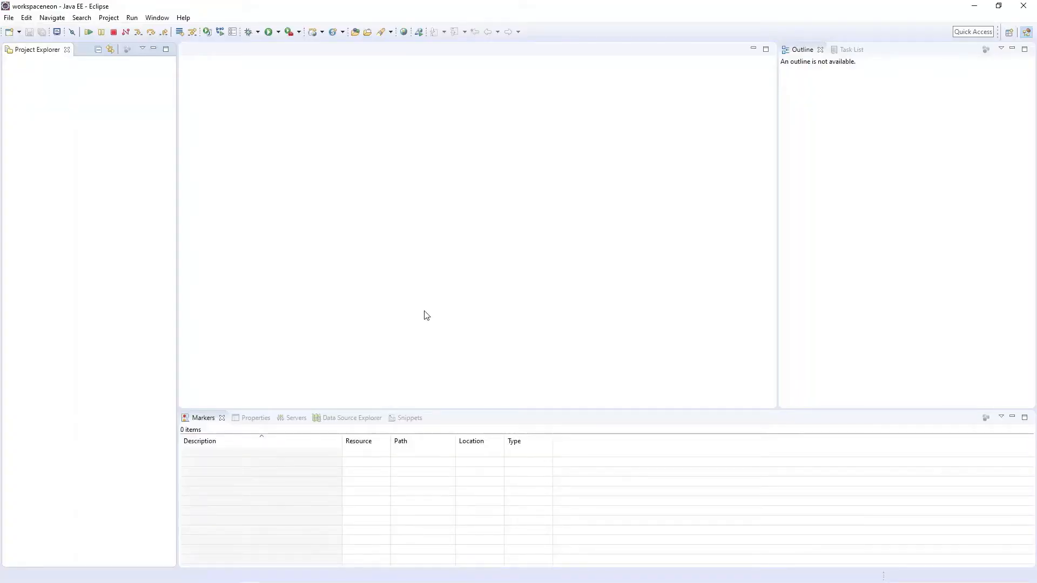
Switch to Eclipse and open the Integration Designer perspective
left_click(152, 19)
mouse_move(183, 82)
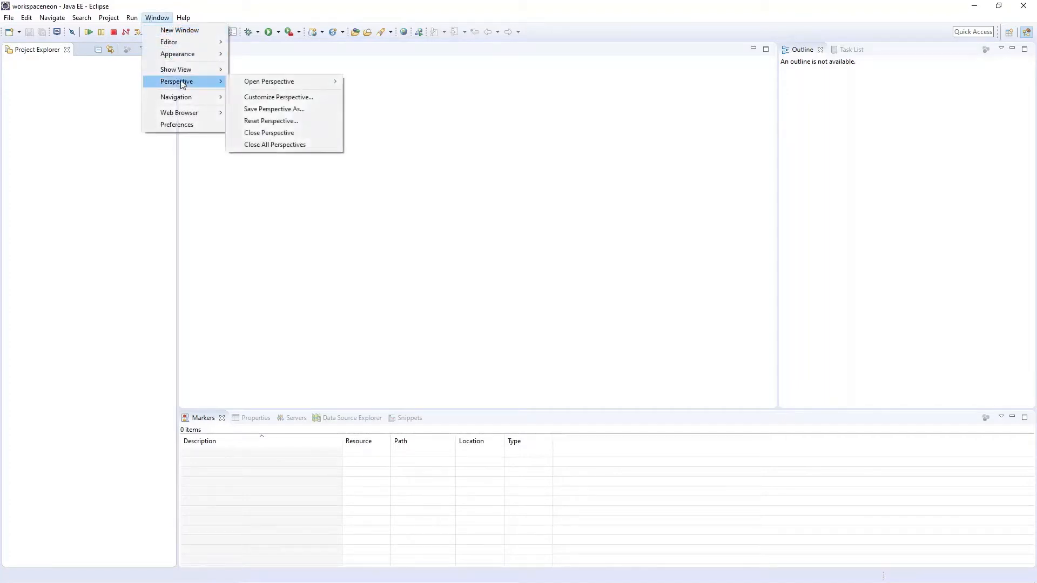
mouse_move(304, 81)
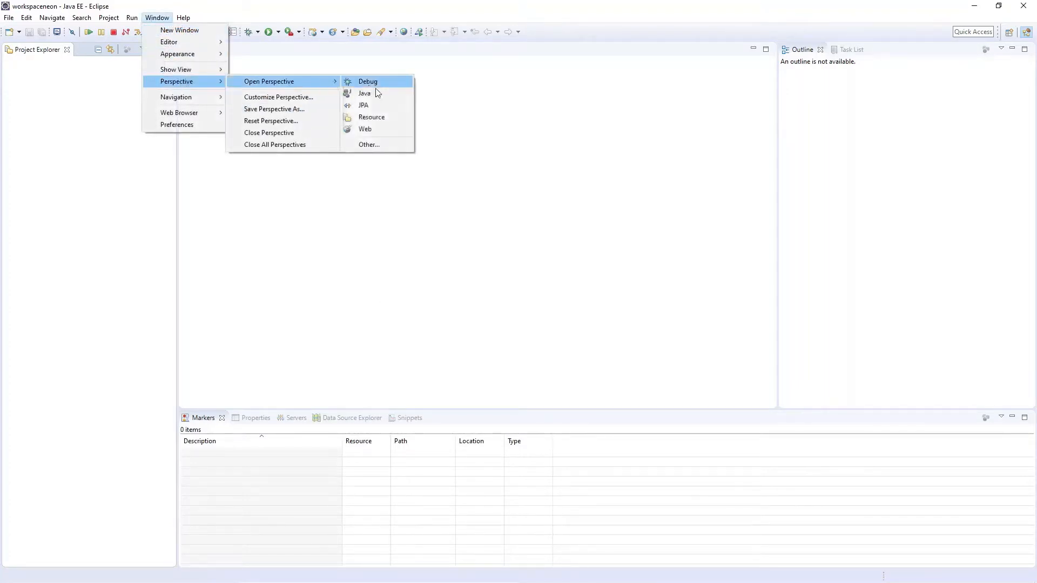
left_click(377, 146)
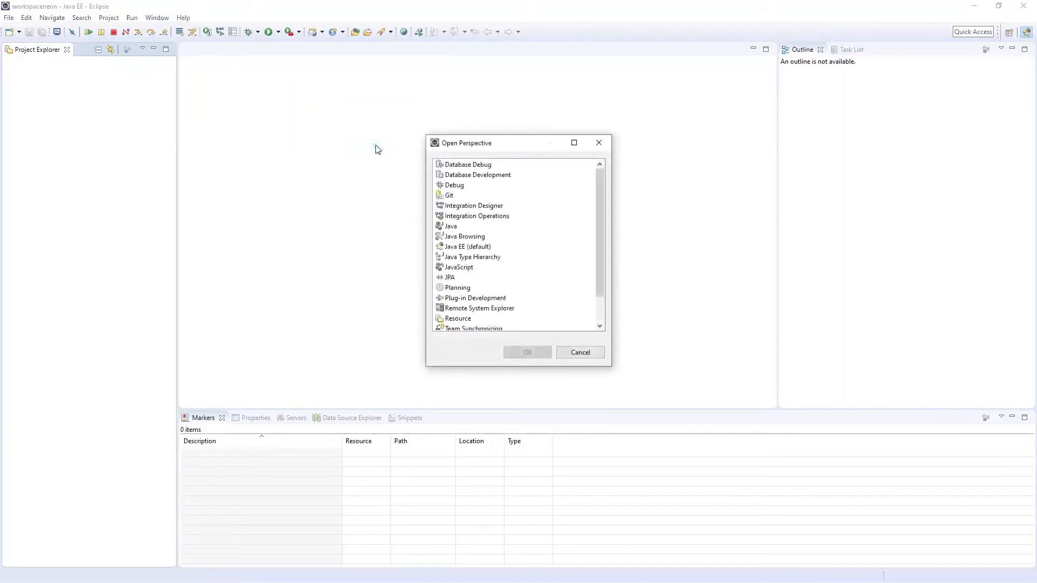
left_click(473, 206)
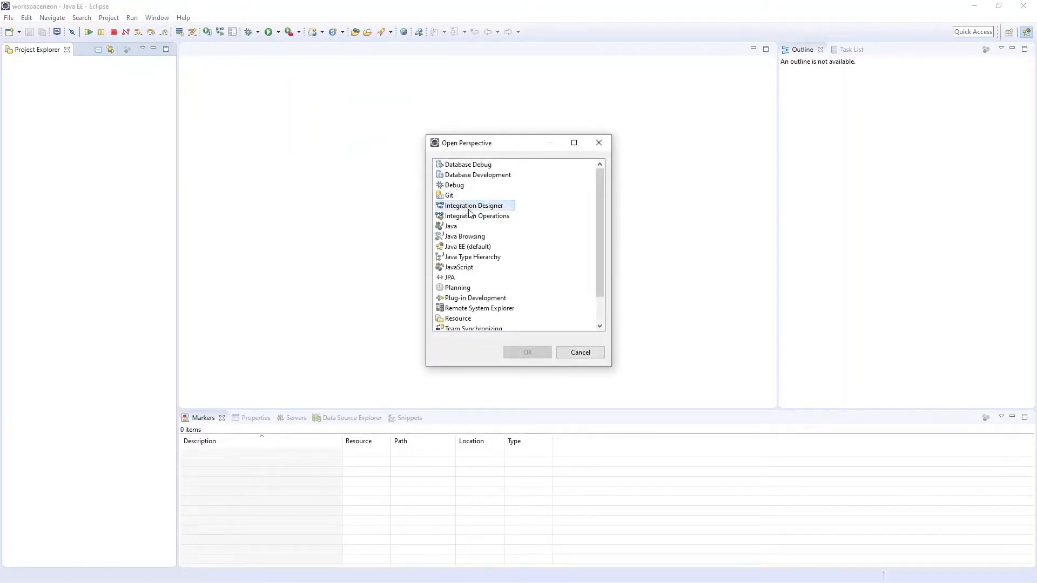
left_click(527, 353)
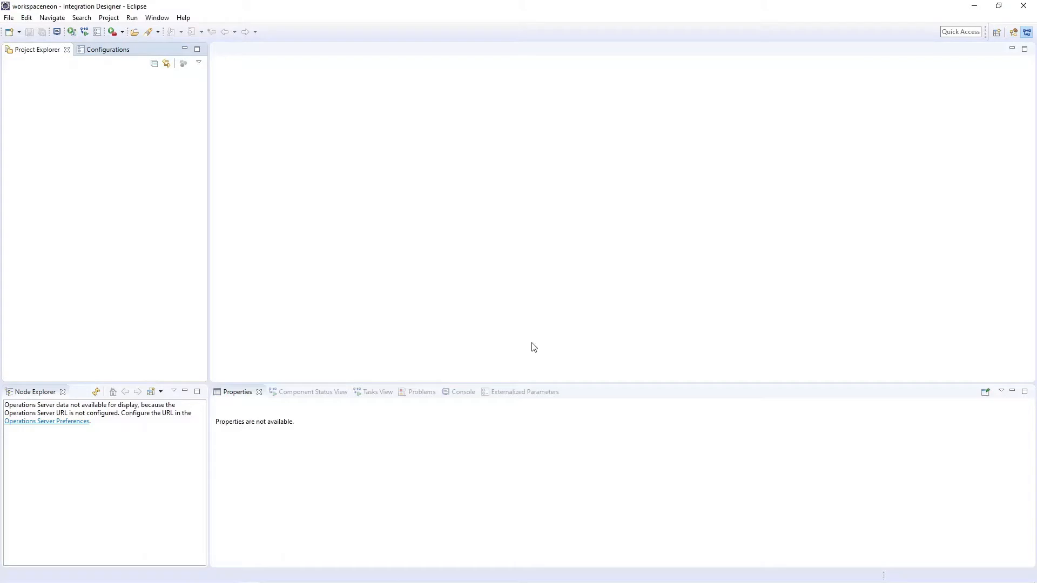
Create an integration project named POC_ODATA_Consumer with its integration flow based on the Point-to-Point Channel pattern
left_click(19, 32)
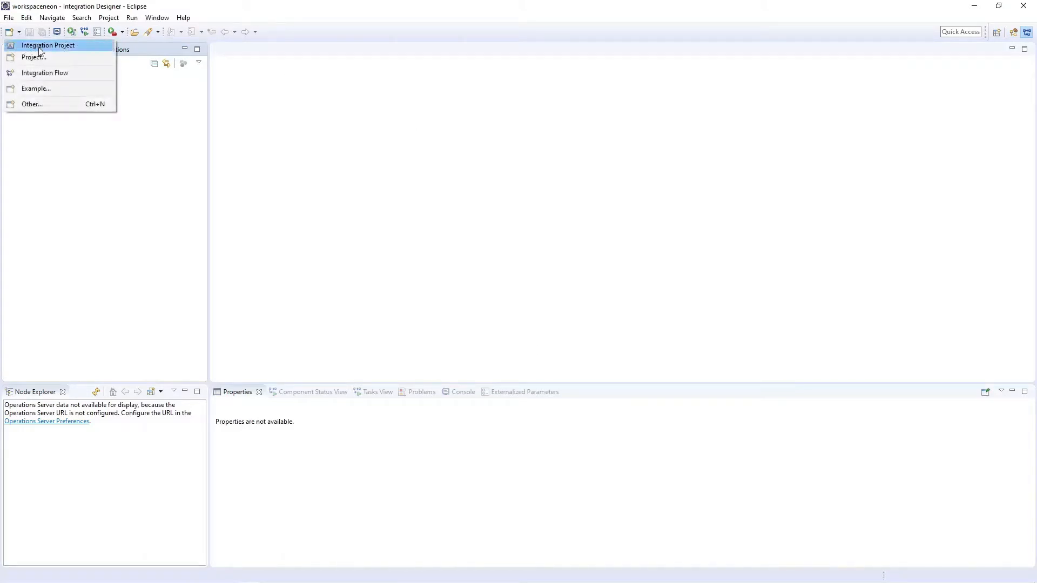
left_click(40, 48)
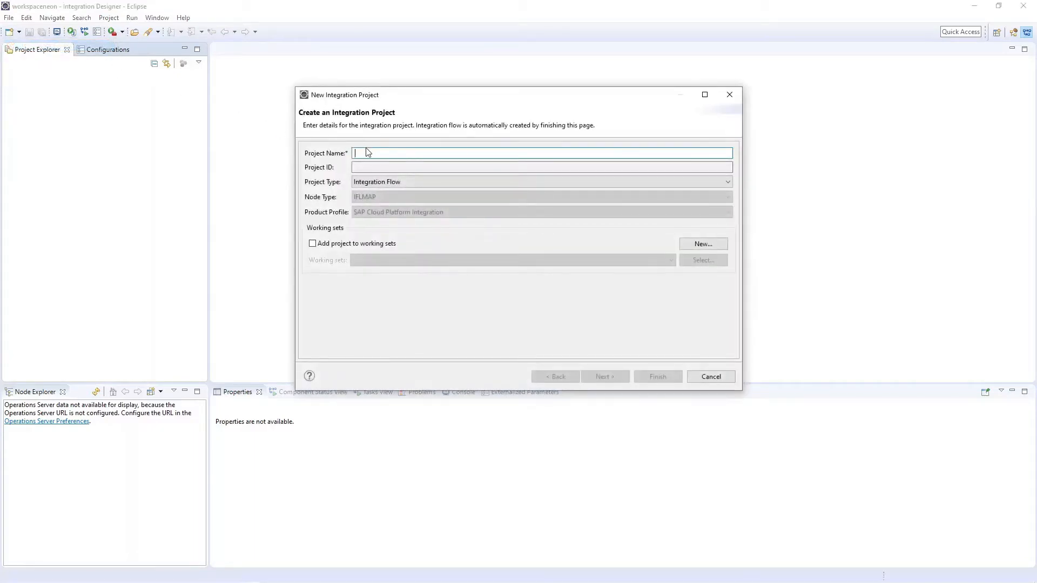
type("POC_ODATA")
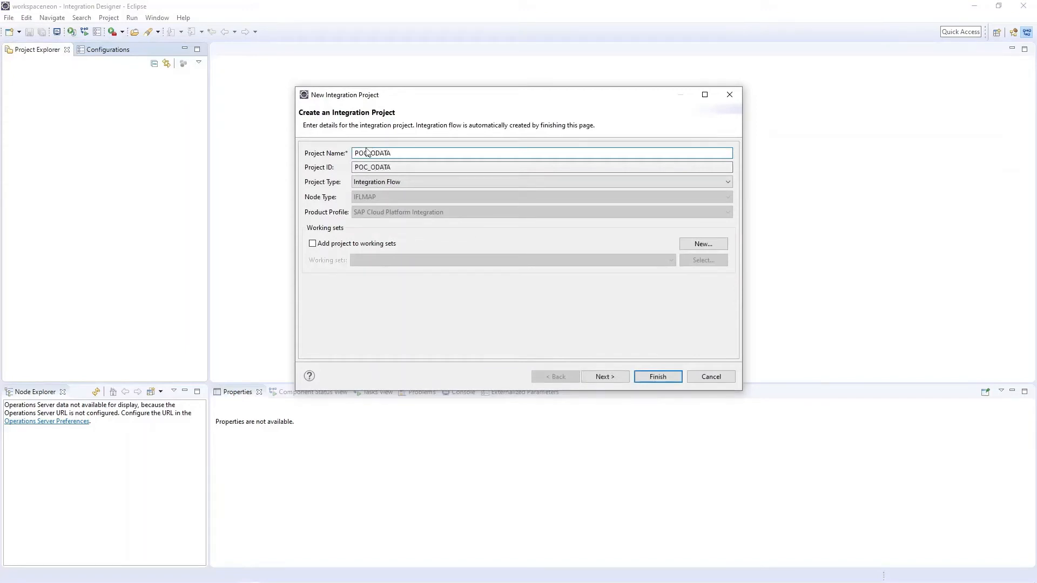
type("_Consumer")
left_click(605, 377)
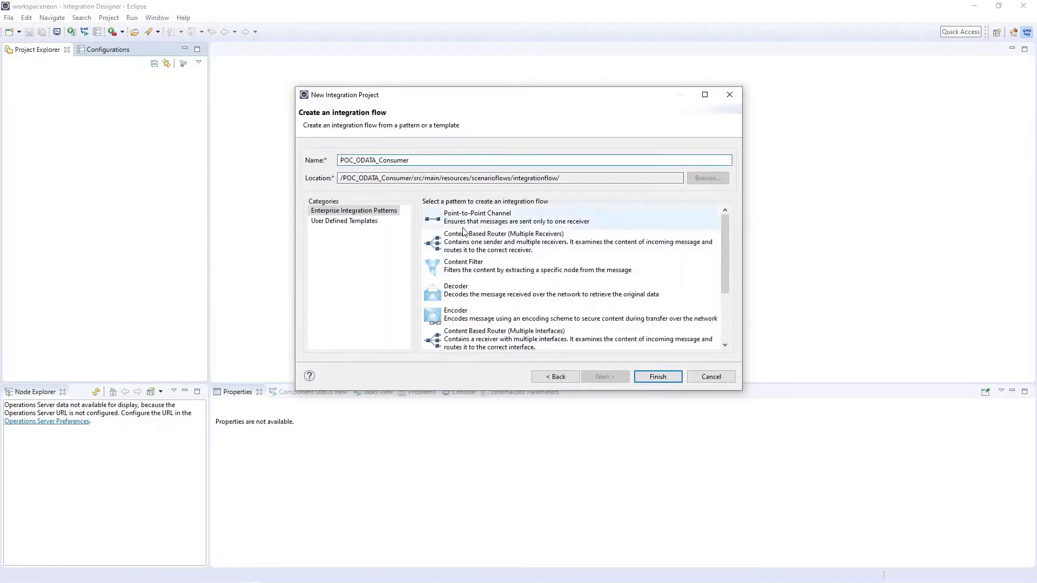
left_click(471, 226)
left_click(658, 377)
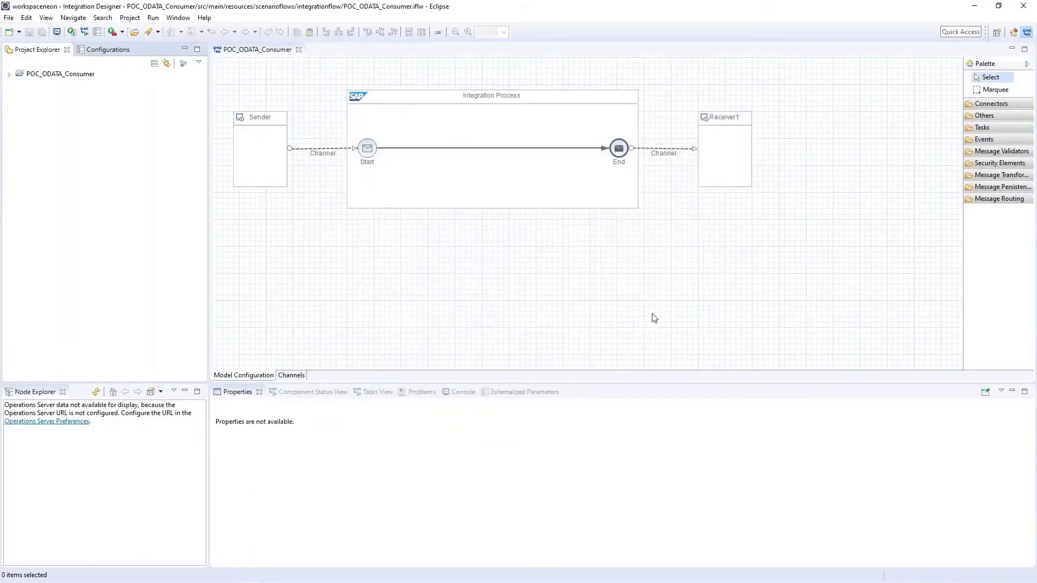
Configure the channel between End and Receiver1 with the name CC_ODATA and the OData adapter type
right_click(669, 153)
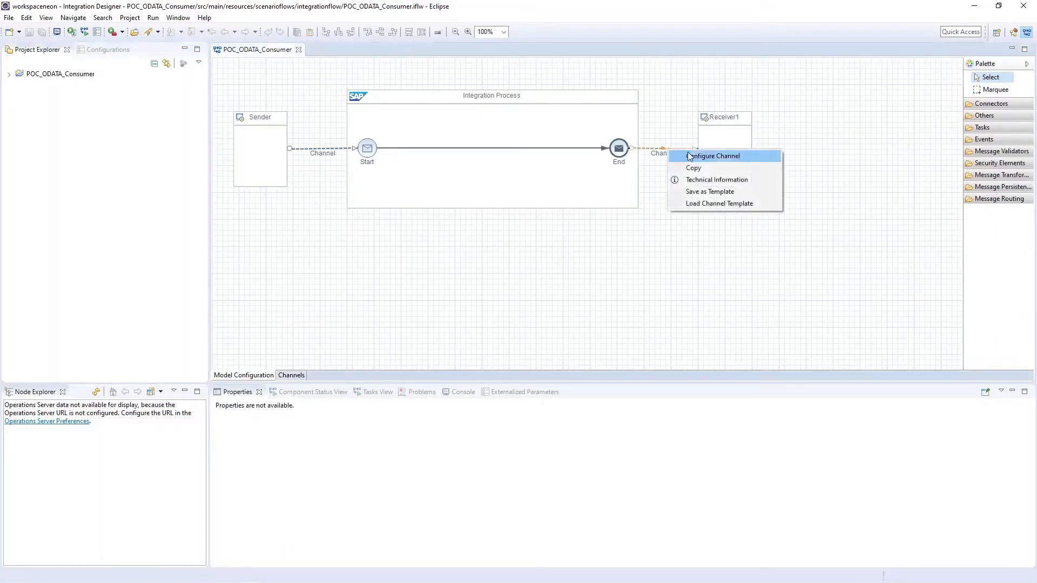
left_click(707, 156)
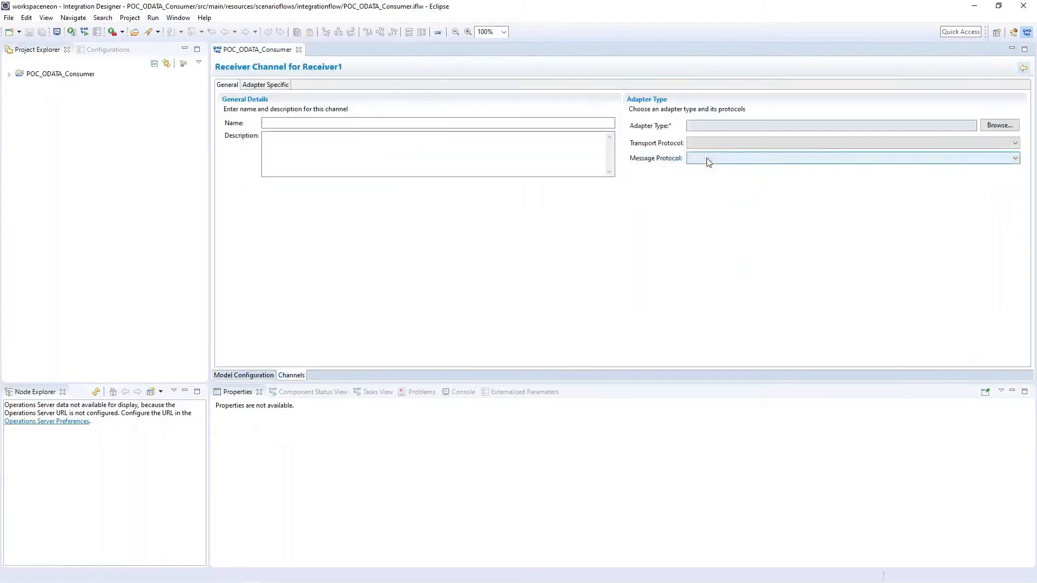
left_click(577, 125)
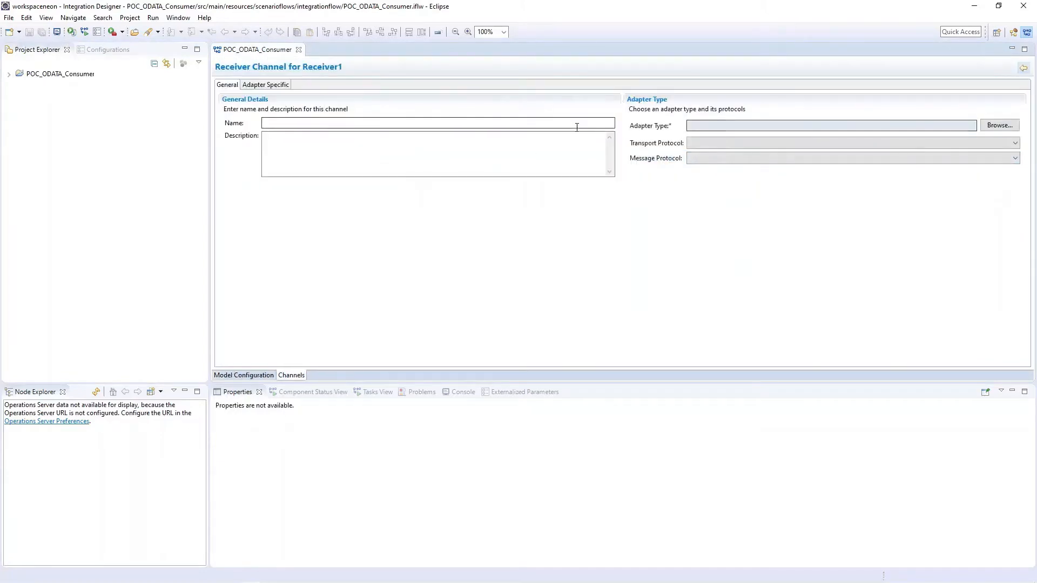
type("CC_ODATA")
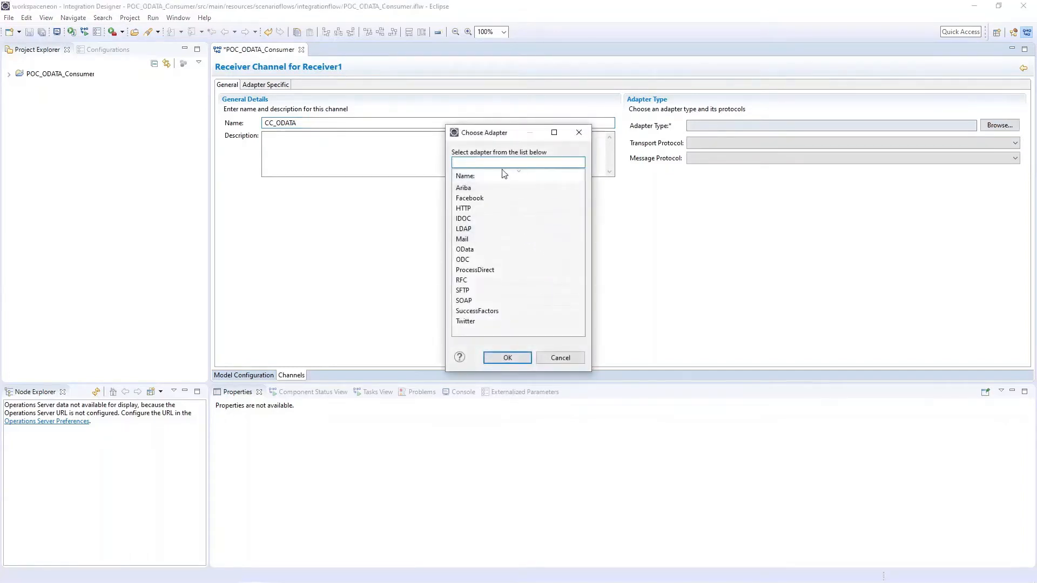
left_click(473, 252)
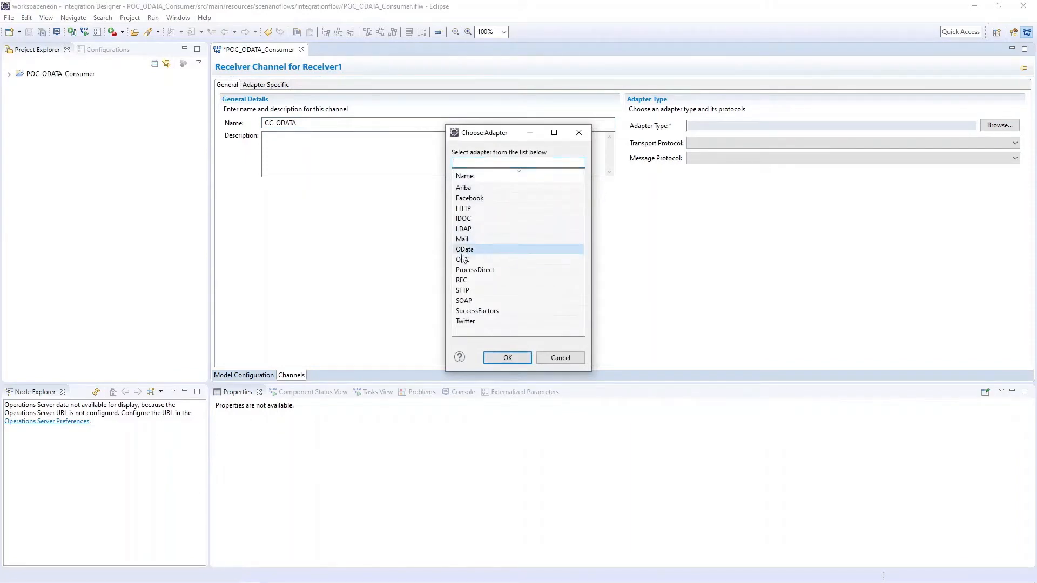
left_click(501, 357)
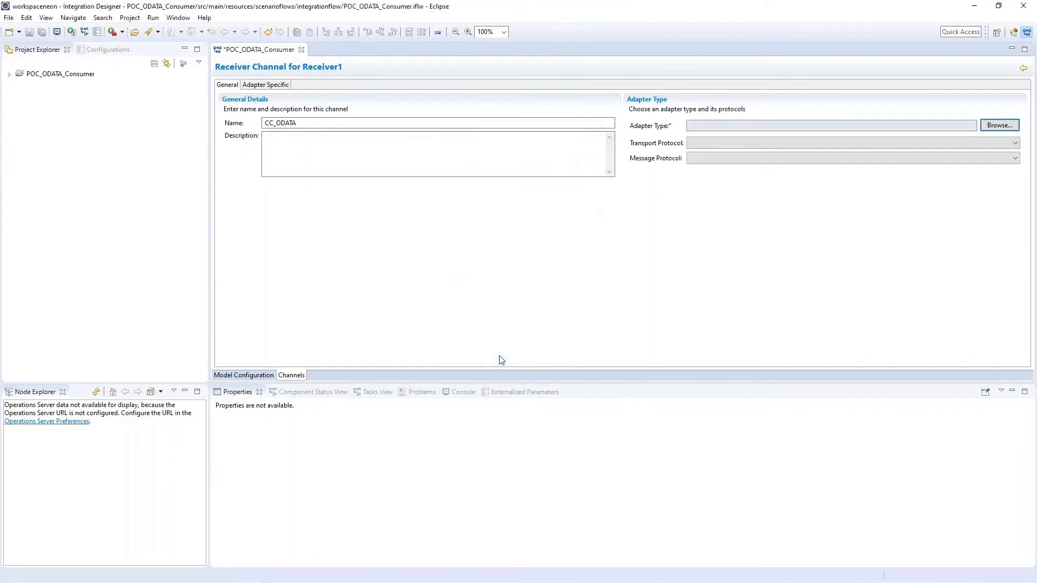
left_click(271, 87)
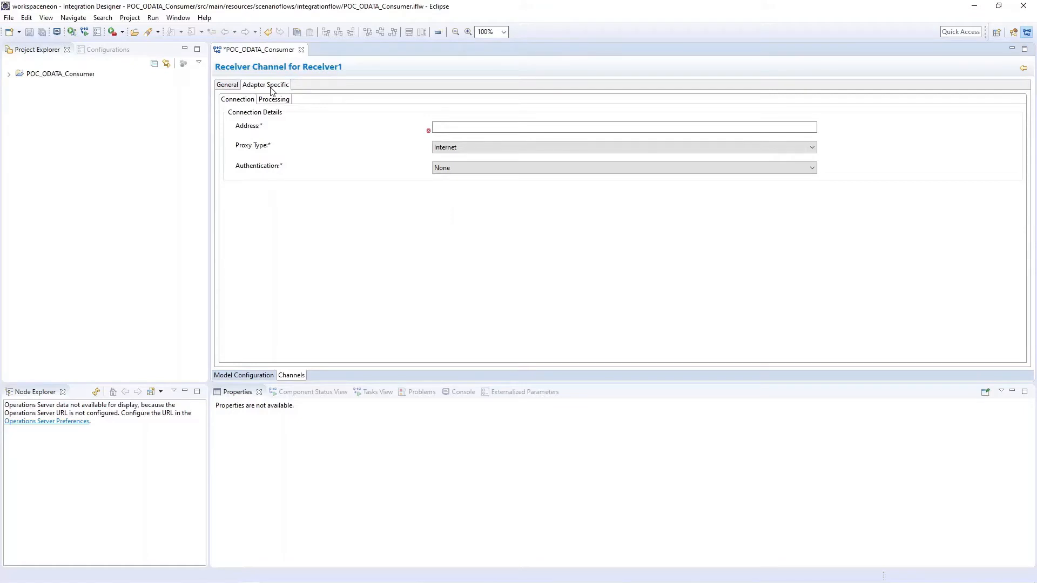
left_click(445, 130)
type("https://services.odata.org/Northwind/Northwind.svc/")
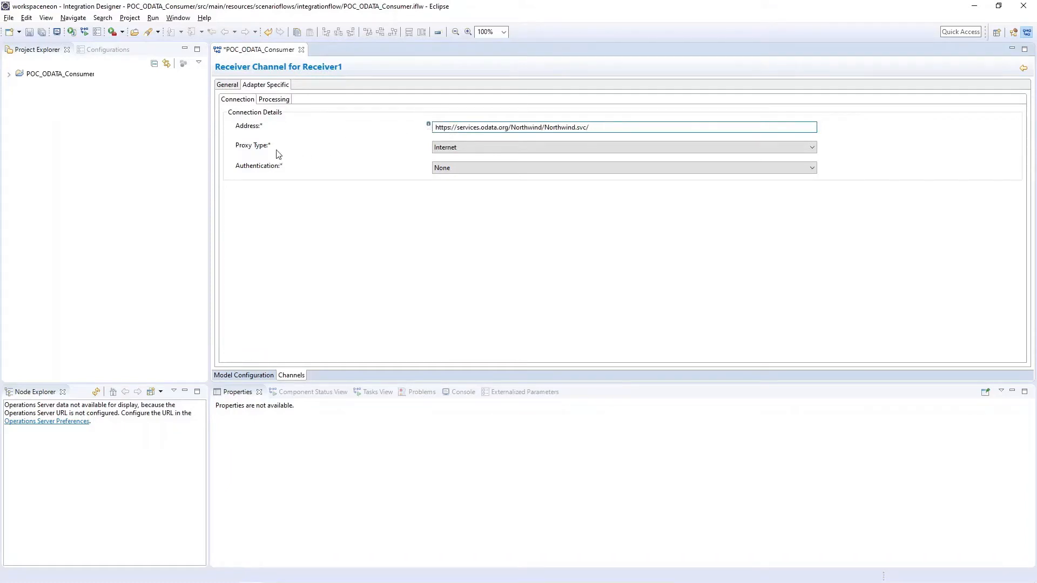
left_click(454, 170)
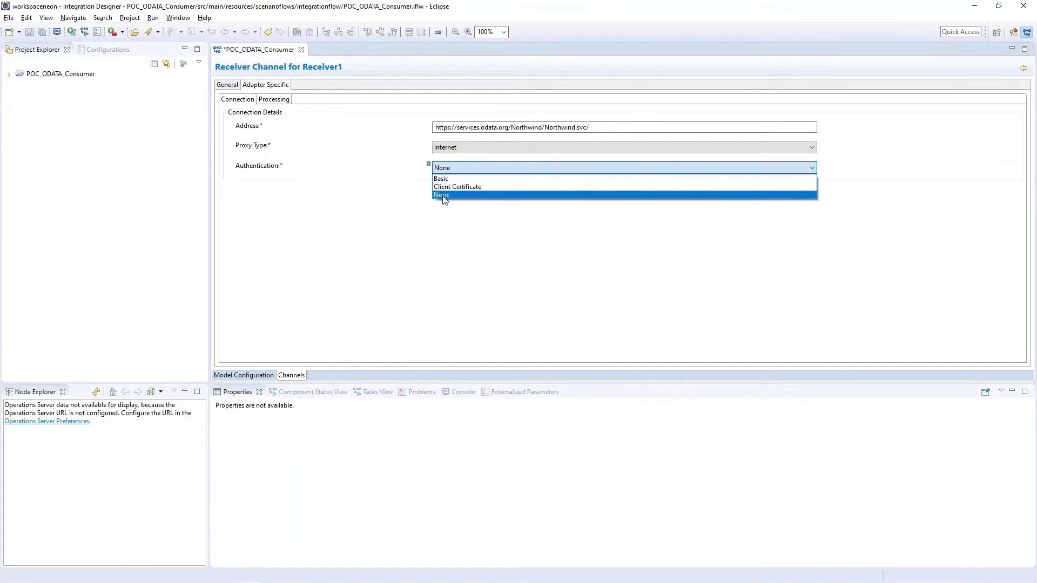
left_click(443, 196)
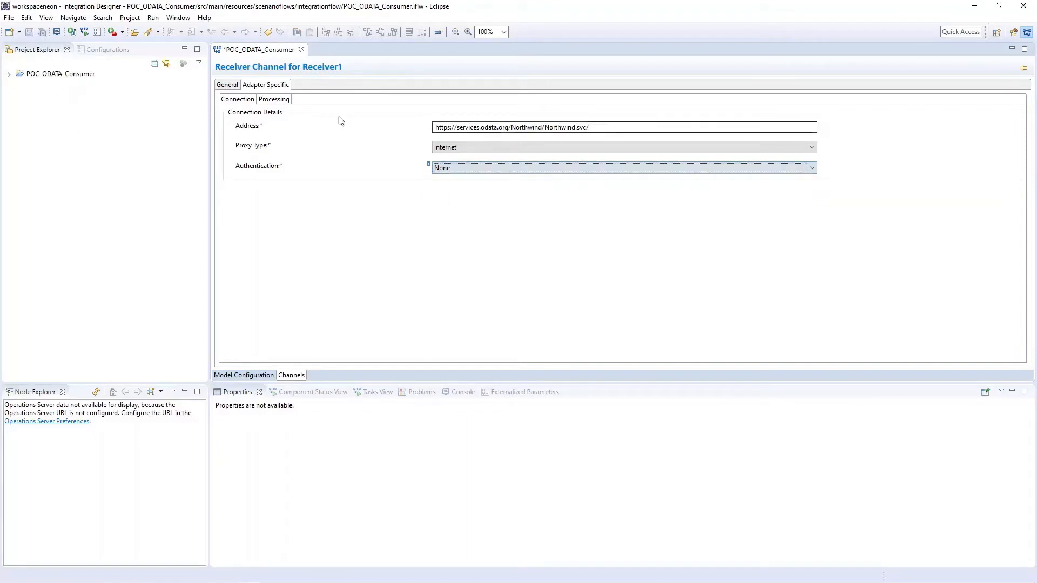
left_click(272, 103)
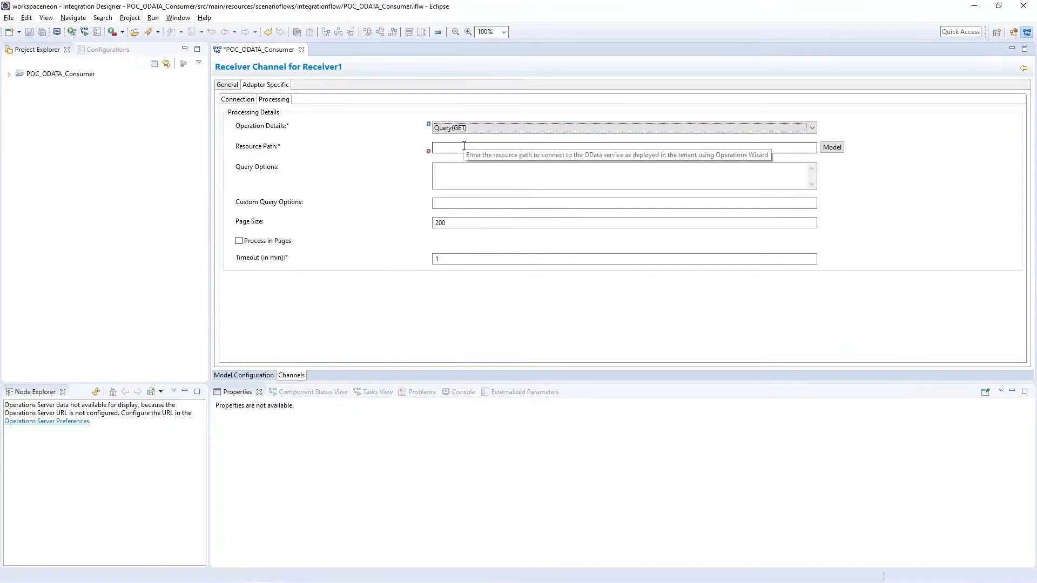
left_click(835, 150)
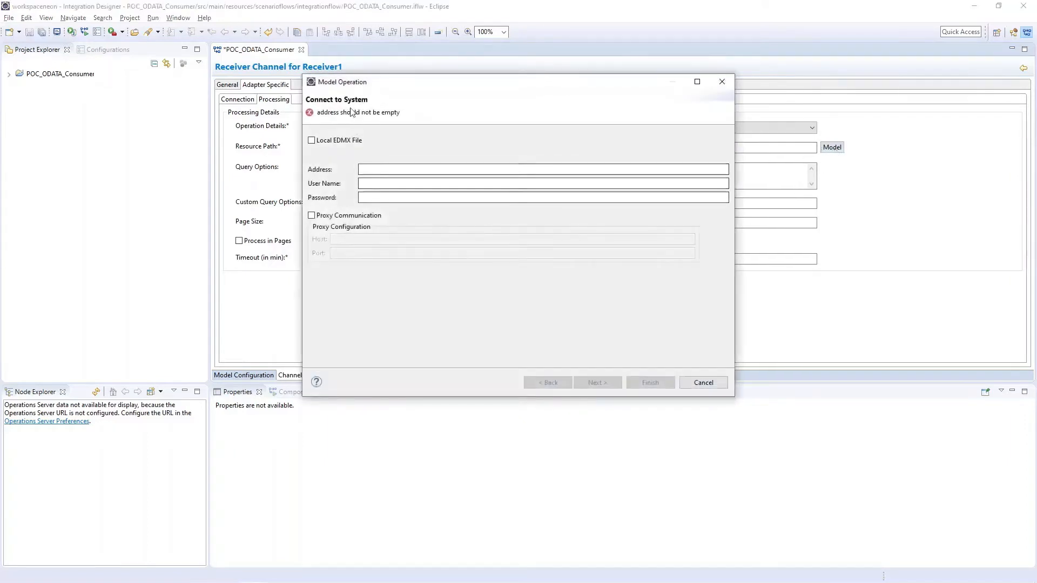
left_click(372, 172)
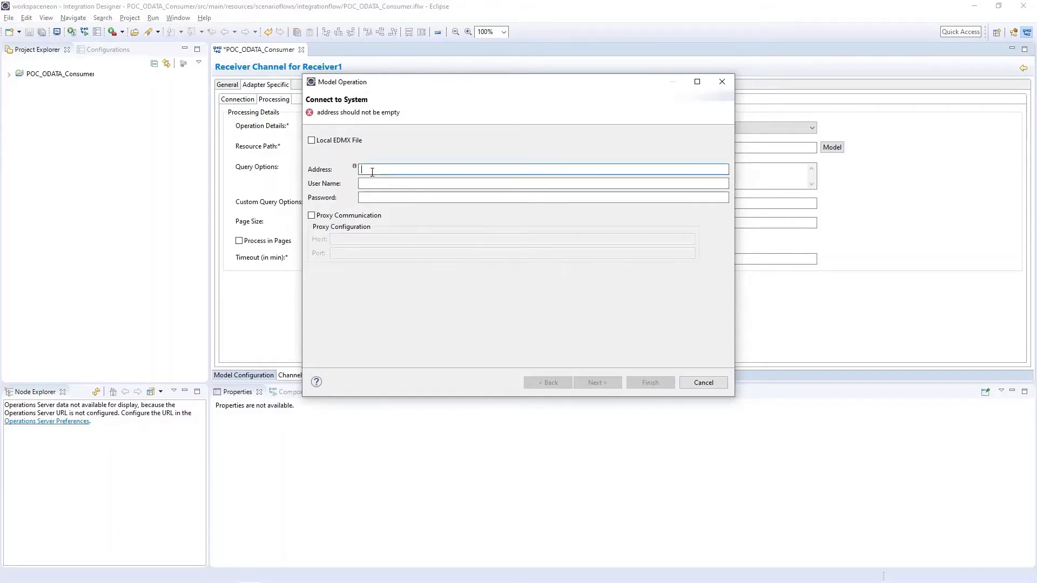
type("https://services.odata.org/Northwind/Northwind.svc/")
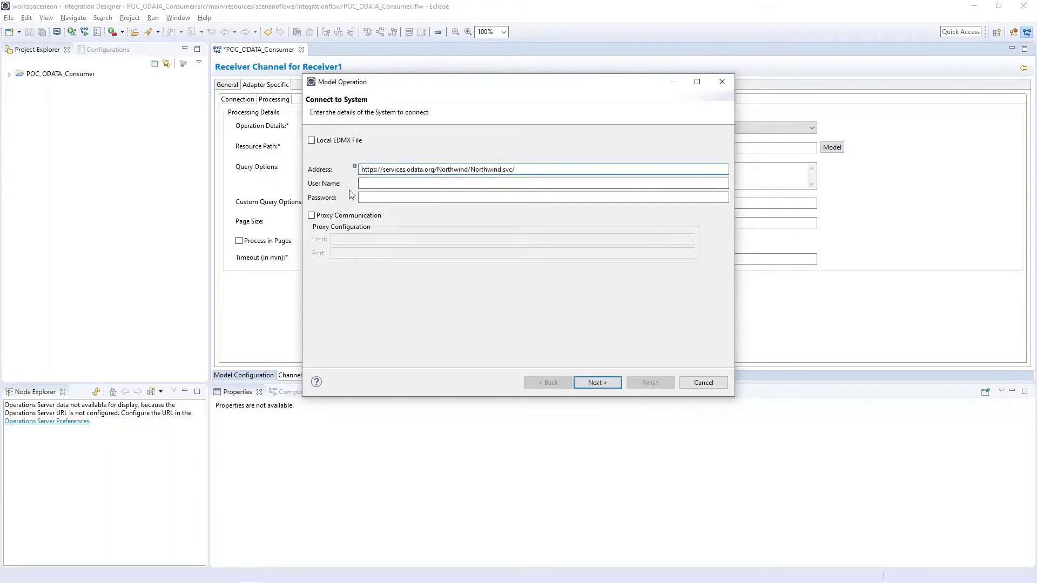
left_click(595, 384)
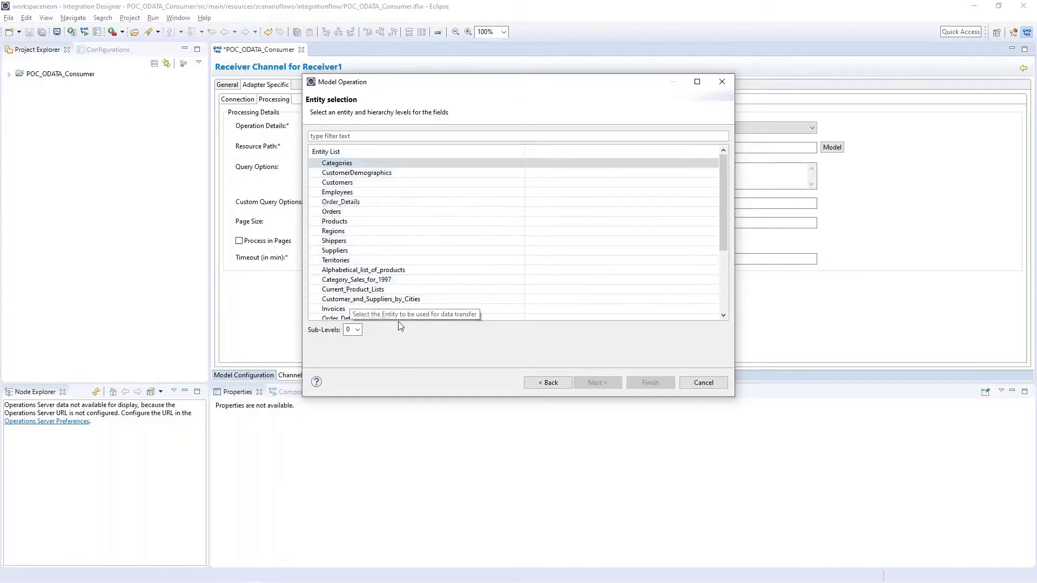
left_click(346, 186)
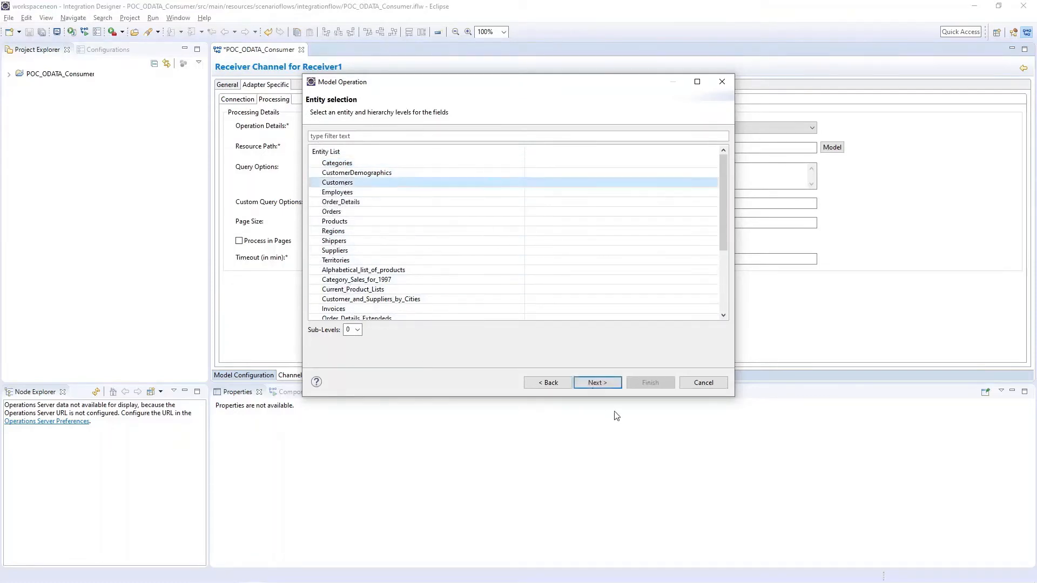
left_click(606, 384)
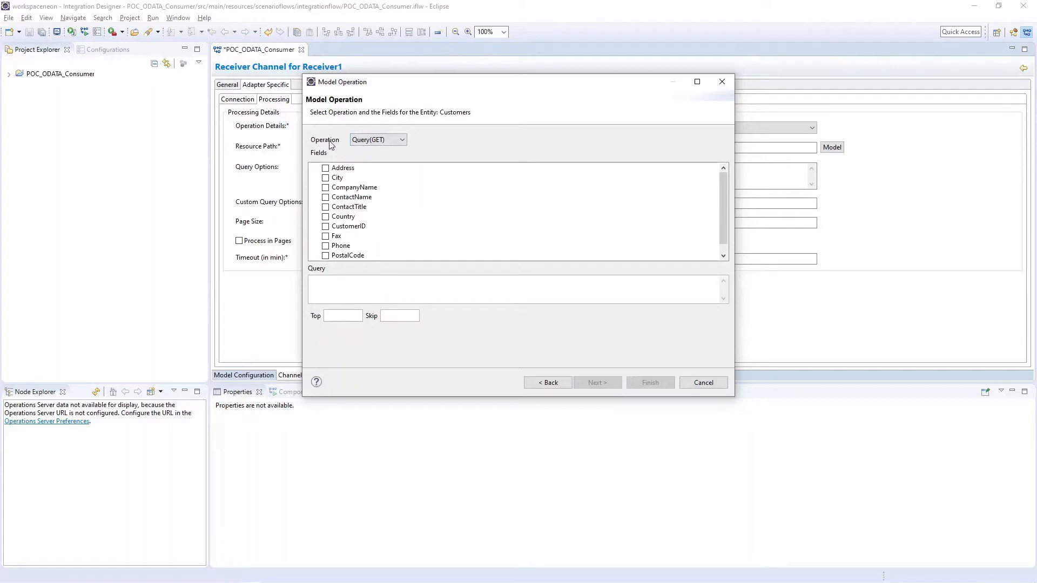
Include every field of the Customers entity, from Address through Region, in the Query(GET) operation
left_click_drag(722, 199, 724, 173)
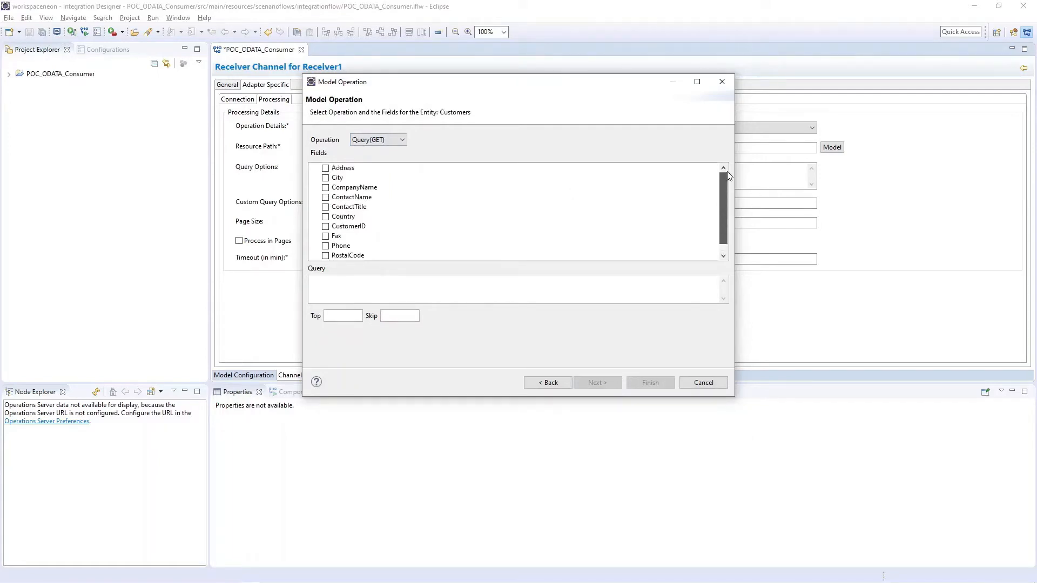
left_click(325, 167)
left_click(325, 178)
left_click(325, 187)
left_click(325, 197)
left_click(325, 207)
left_click(325, 217)
left_click(325, 226)
left_click(325, 236)
left_click(325, 245)
left_click(325, 255)
scroll(730, 216, "down", 1)
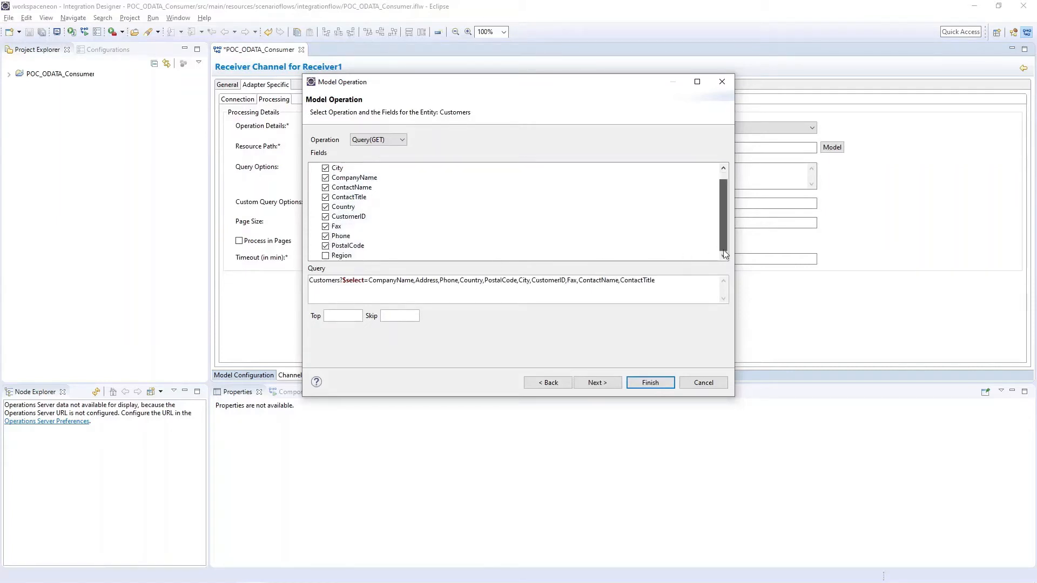
left_click(325, 255)
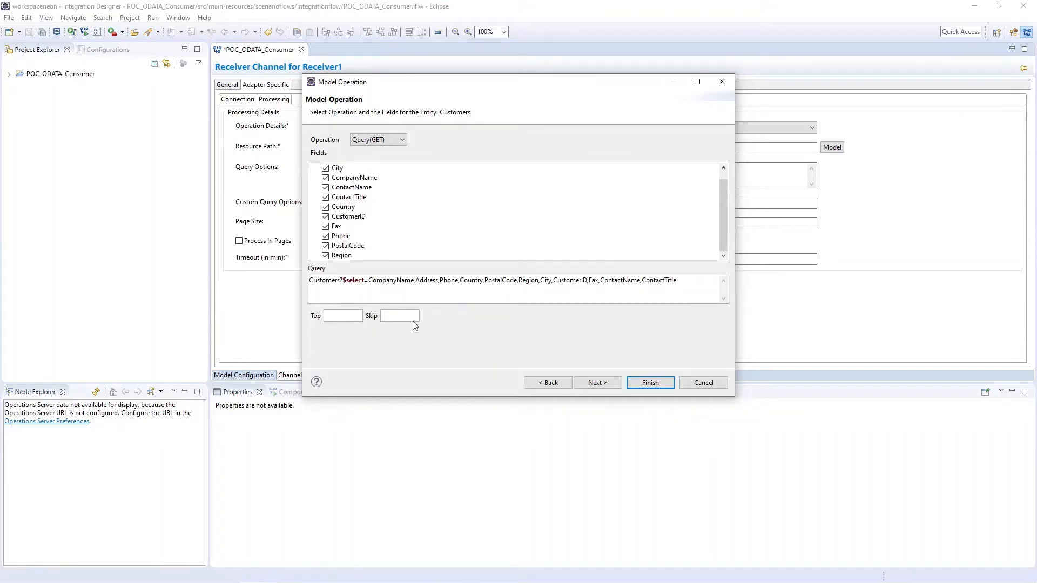
Finish the Customers query model without filter conditions or sorting criteria and accept the generated EDMX and XSD files
left_click(603, 383)
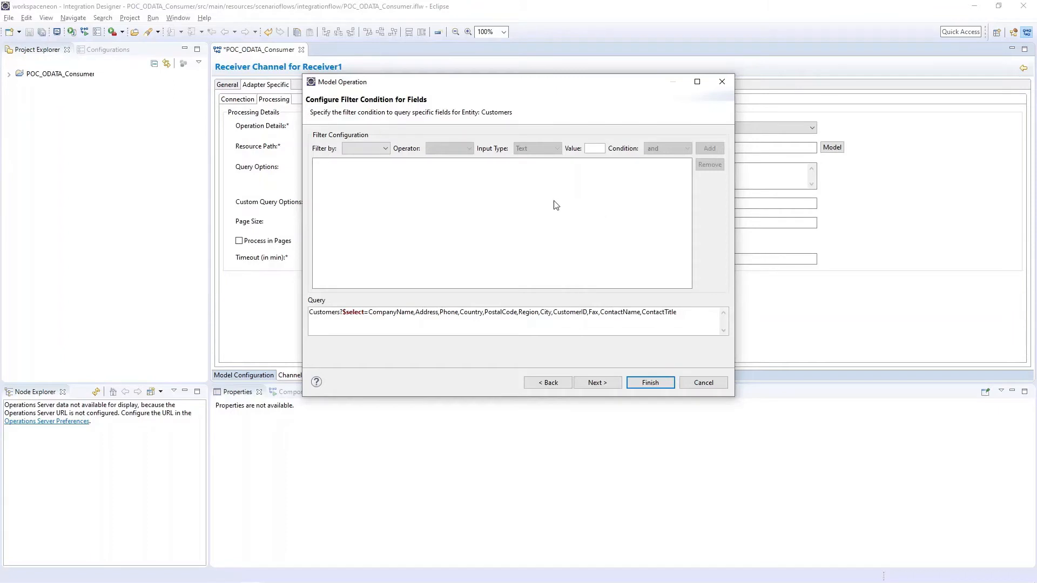
left_click(598, 382)
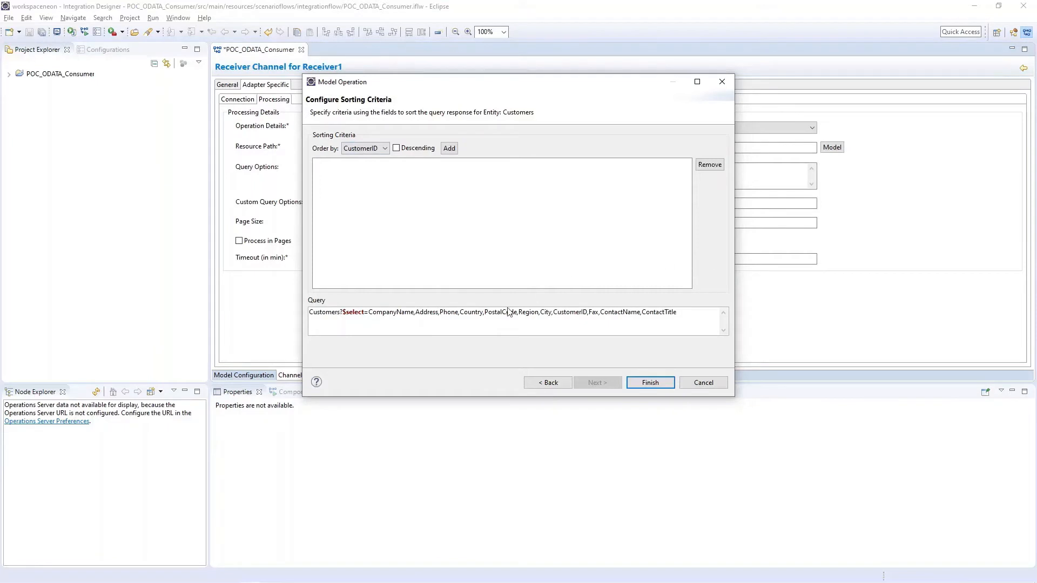
left_click(648, 384)
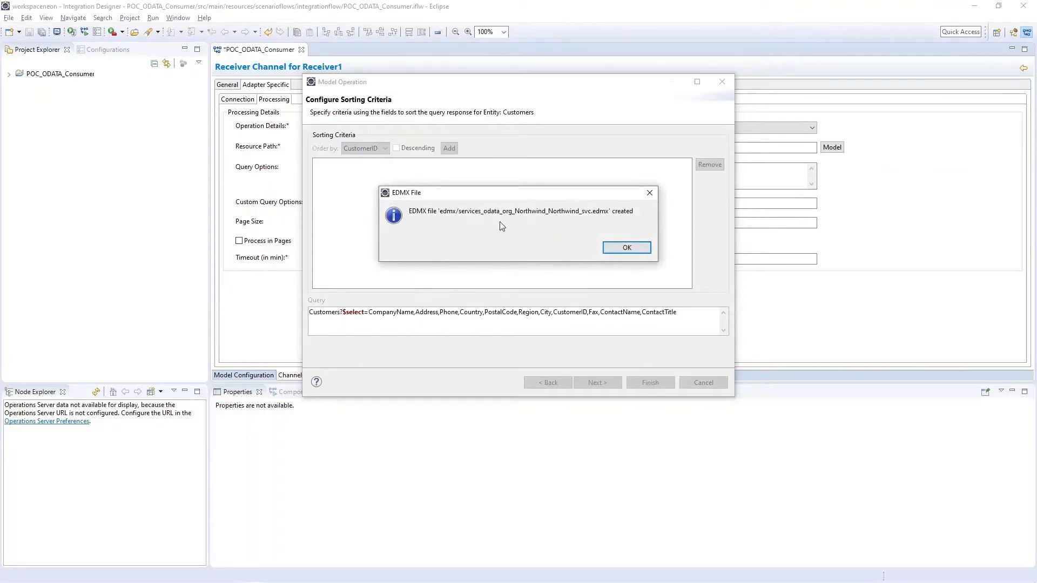
left_click(632, 250)
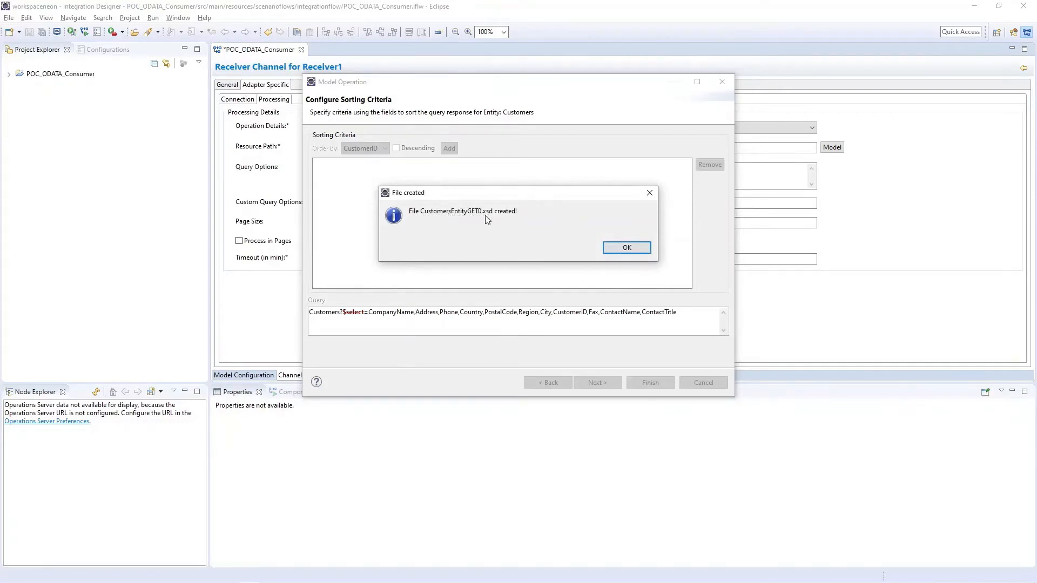
left_click(627, 248)
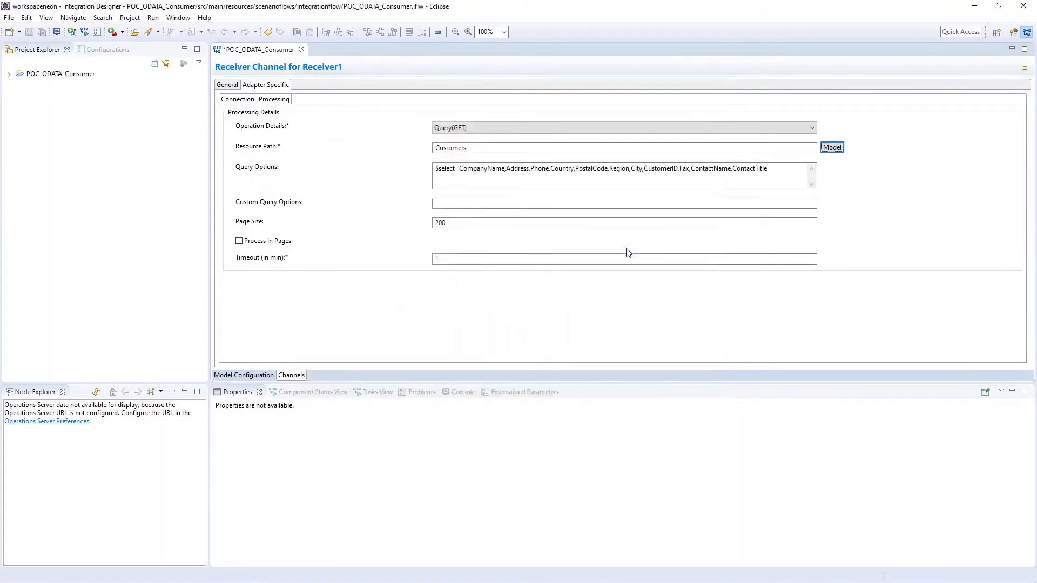
Open the generated CustomersEntityGET0.xsd from the POC_ODATA_Consumer project's src.main.resources.wsdl folder and show its XML source
left_click(8, 76)
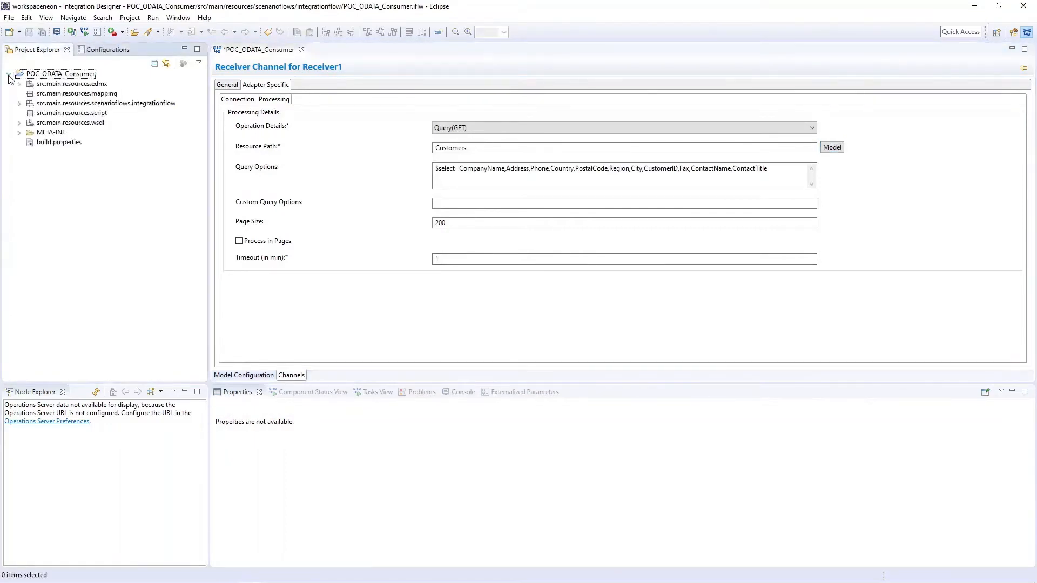
left_click(20, 122)
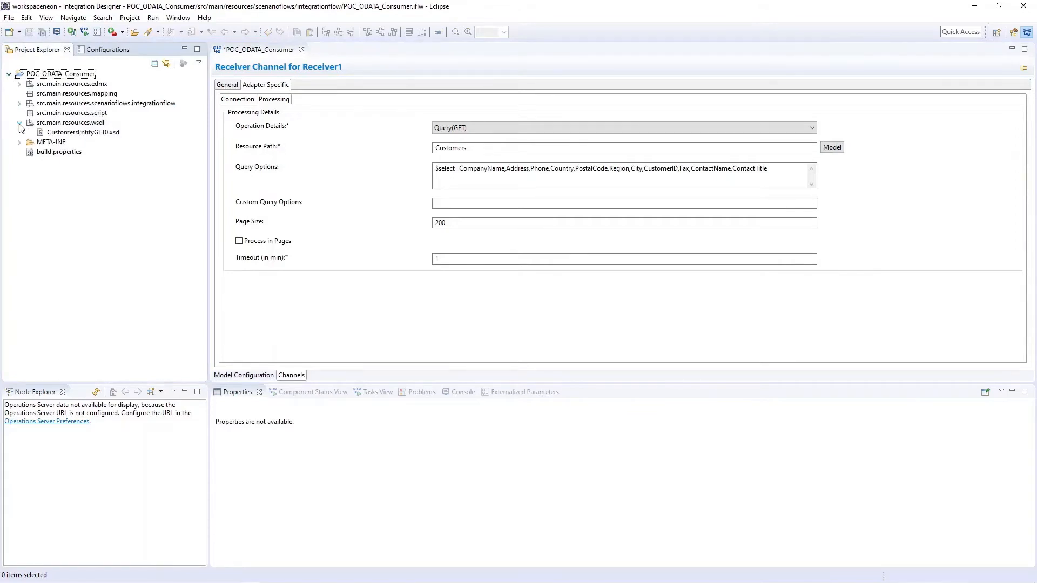
left_click(106, 135)
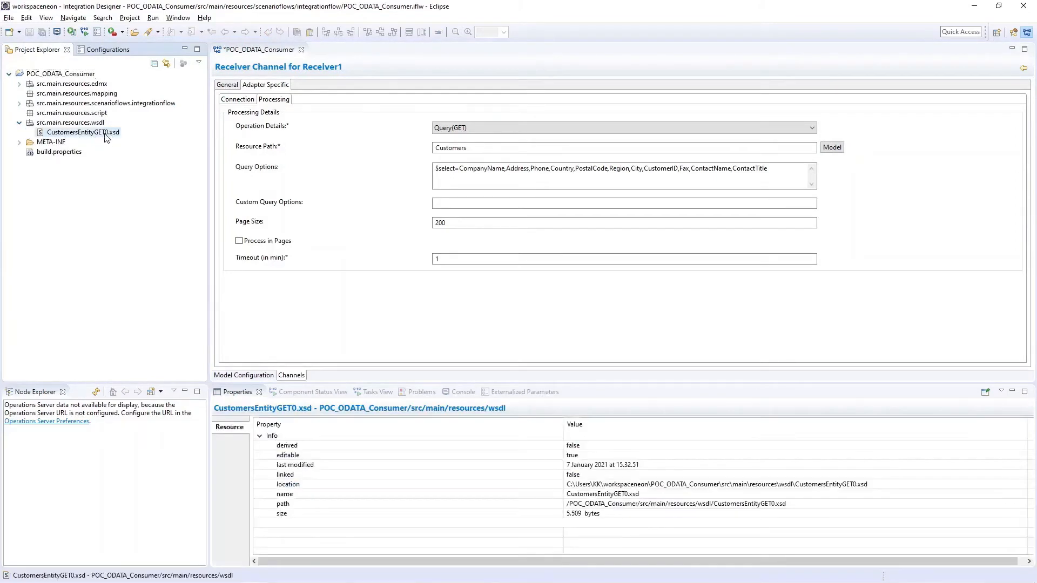
double_click(105, 134)
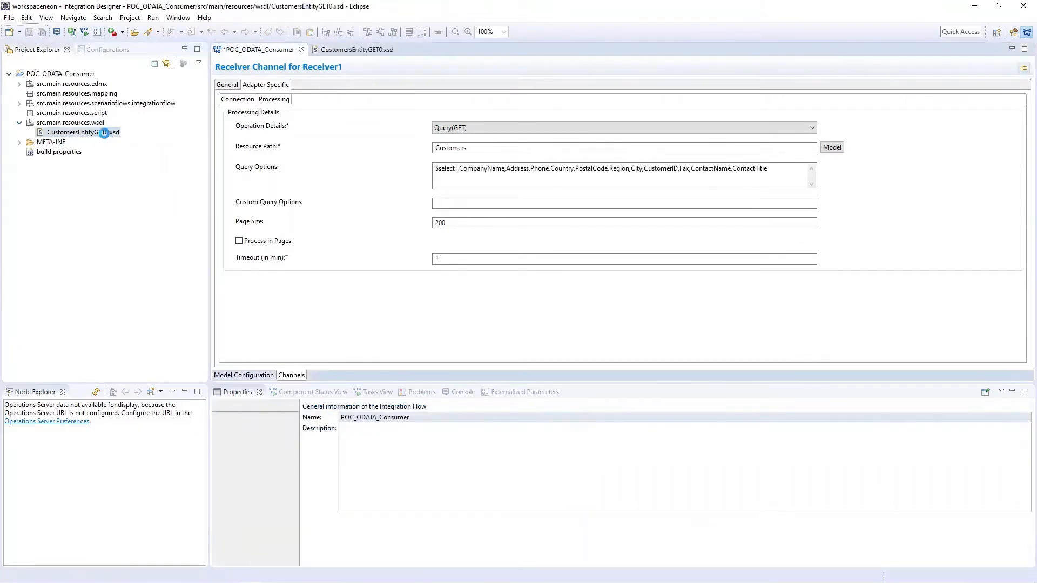
left_click(247, 375)
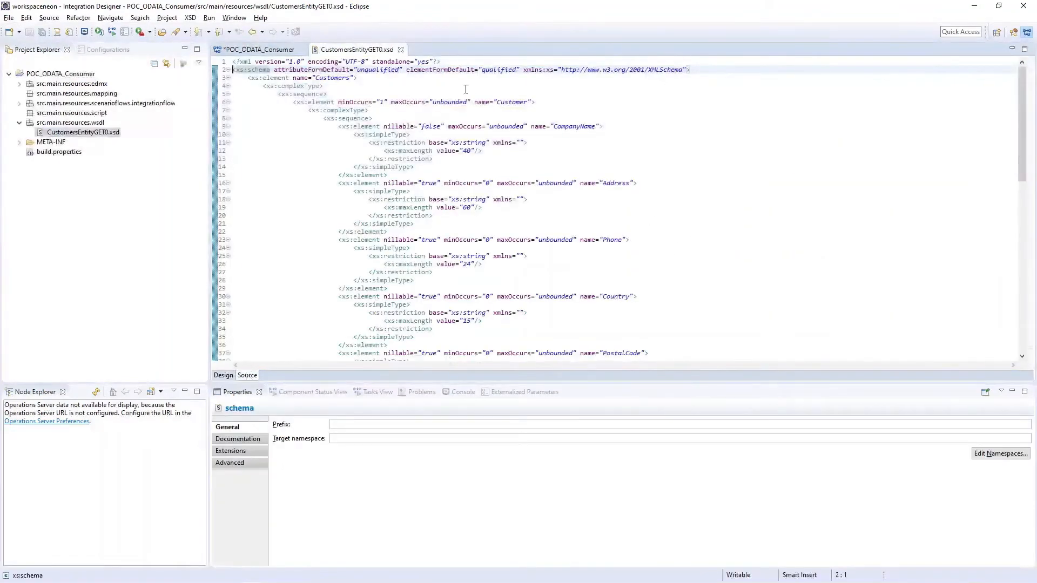
mouse_move(1022, 124)
left_mouse_down()
mouse_move(1035, 287)
mouse_move(1023, 124)
left_mouse_up()
left_click(596, 231)
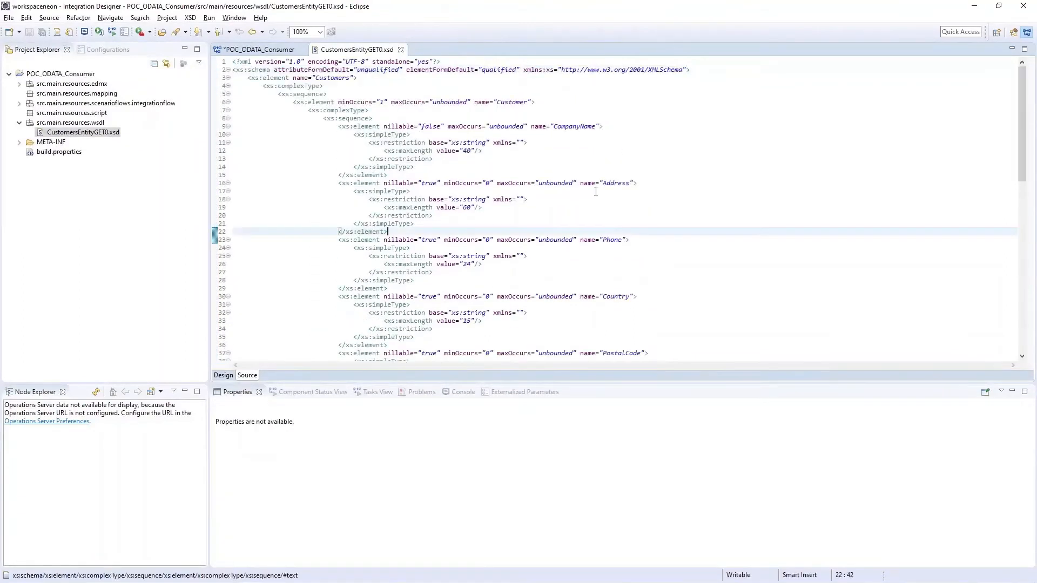
left_click(855, 273)
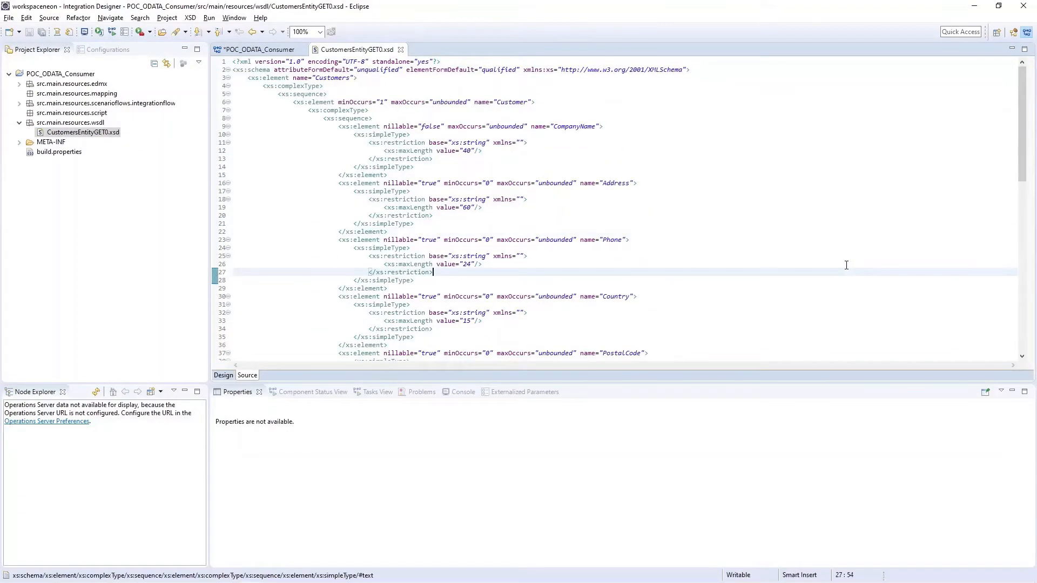
Copy the entire source of CustomersEntityGET0.xsd into an empty Notepad document
right_click(77, 136)
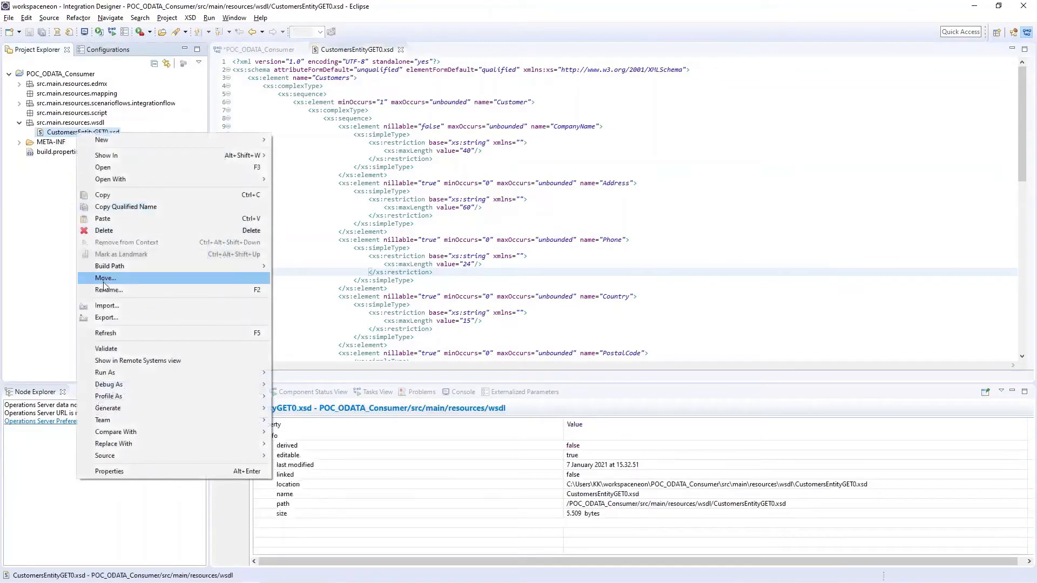
left_click(724, 313)
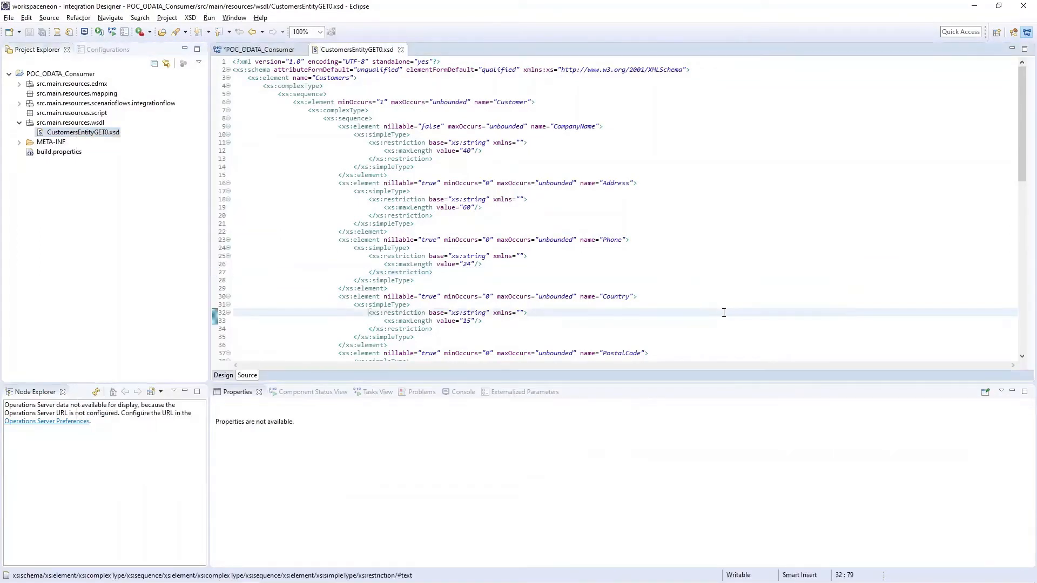
key("ctrl+a")
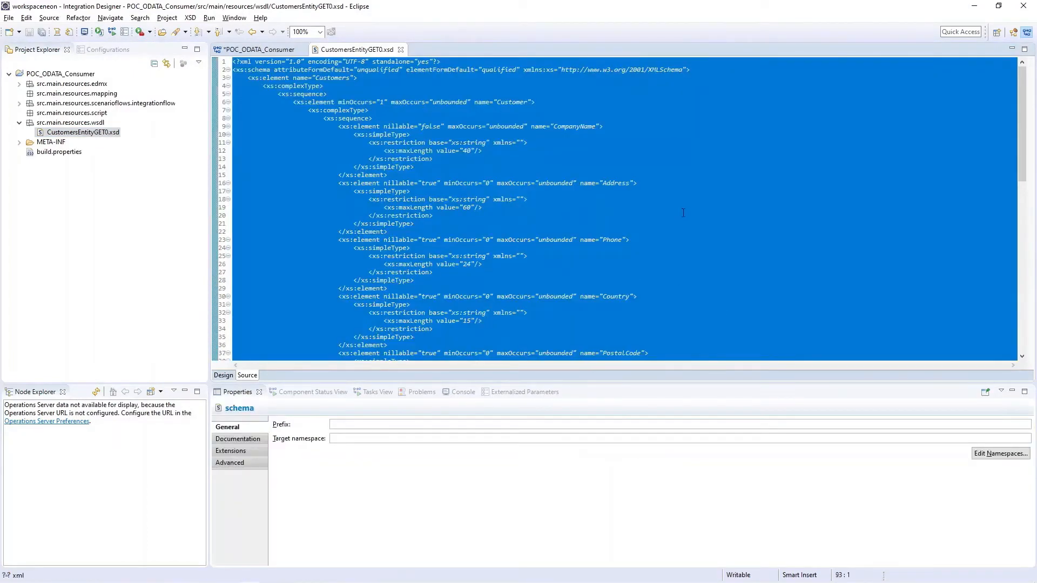
key("alt+Tab")
key("ctrl+v")
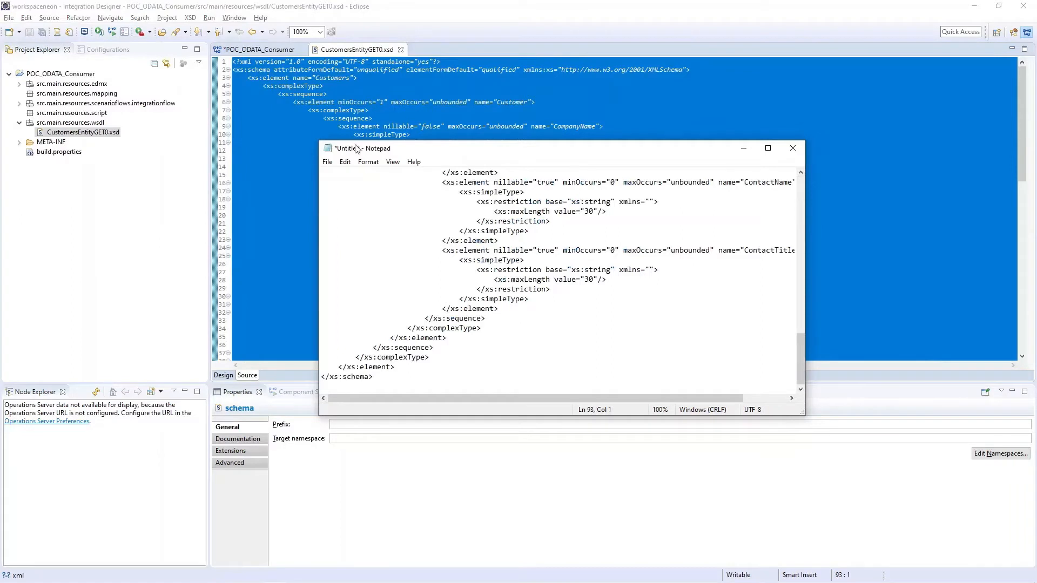
Save the Notepad document to the Desktop as Customers.xsd with the All Files type, and close Notepad
left_click(327, 162)
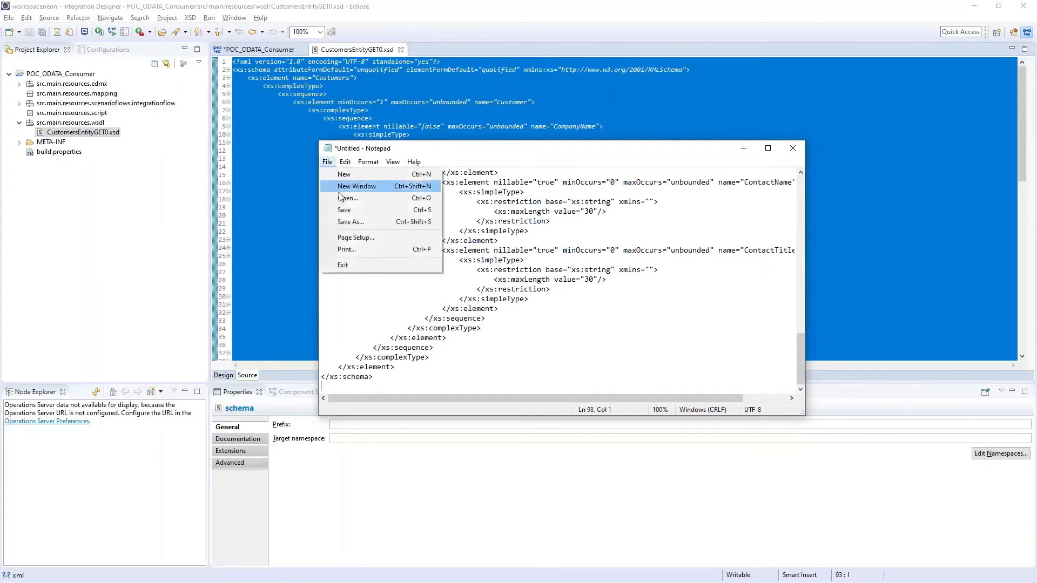
left_click(350, 221)
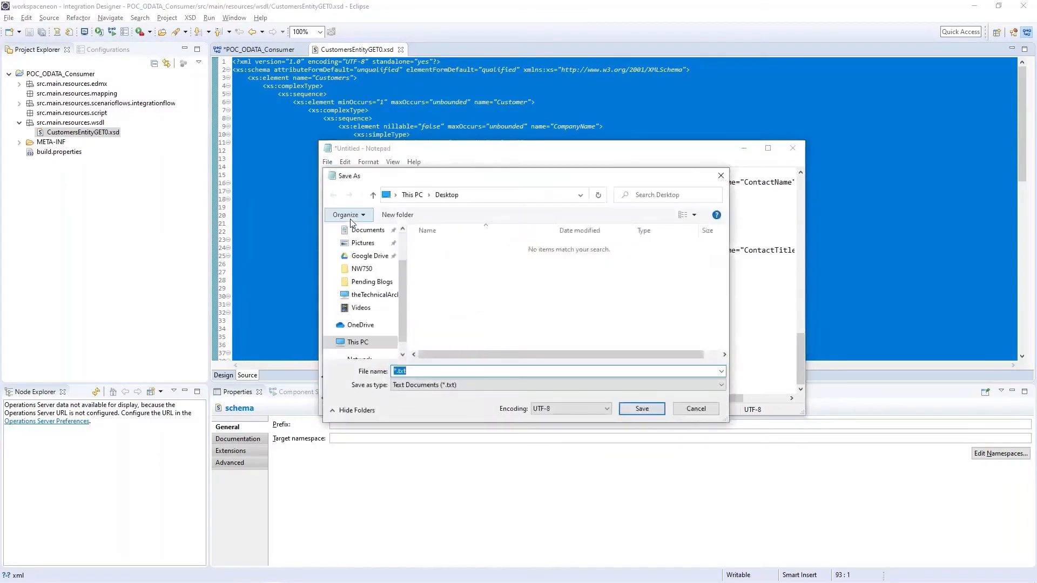
left_click(370, 266)
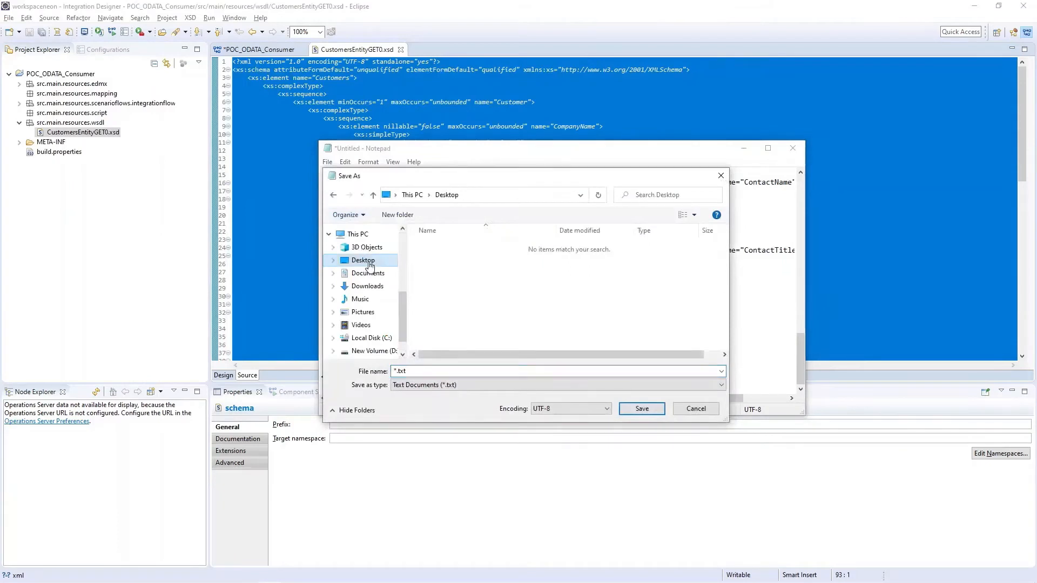
left_click(438, 370)
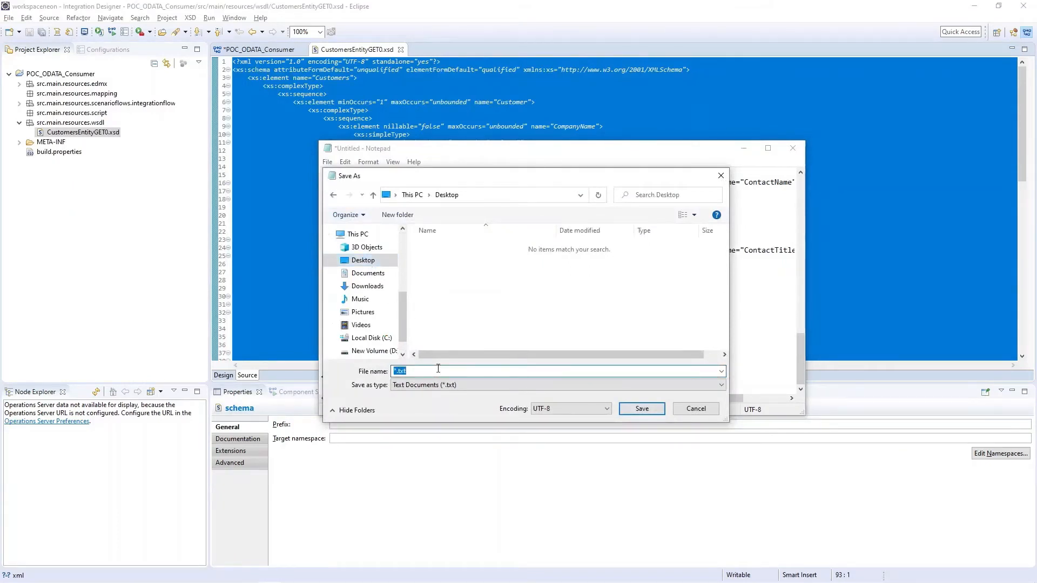
type("Customers.xsd")
left_click(522, 384)
left_click(432, 406)
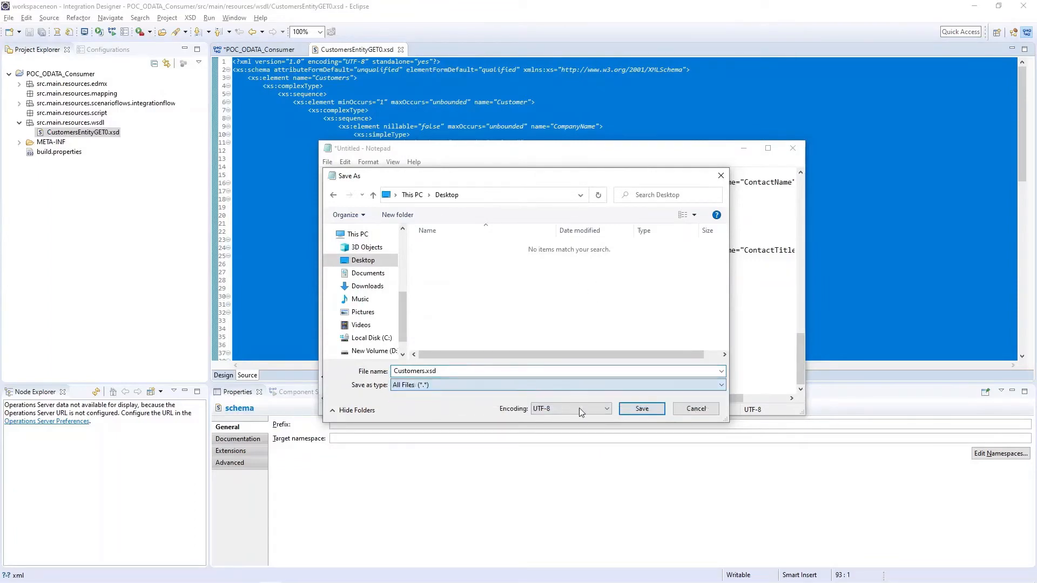
left_click(641, 409)
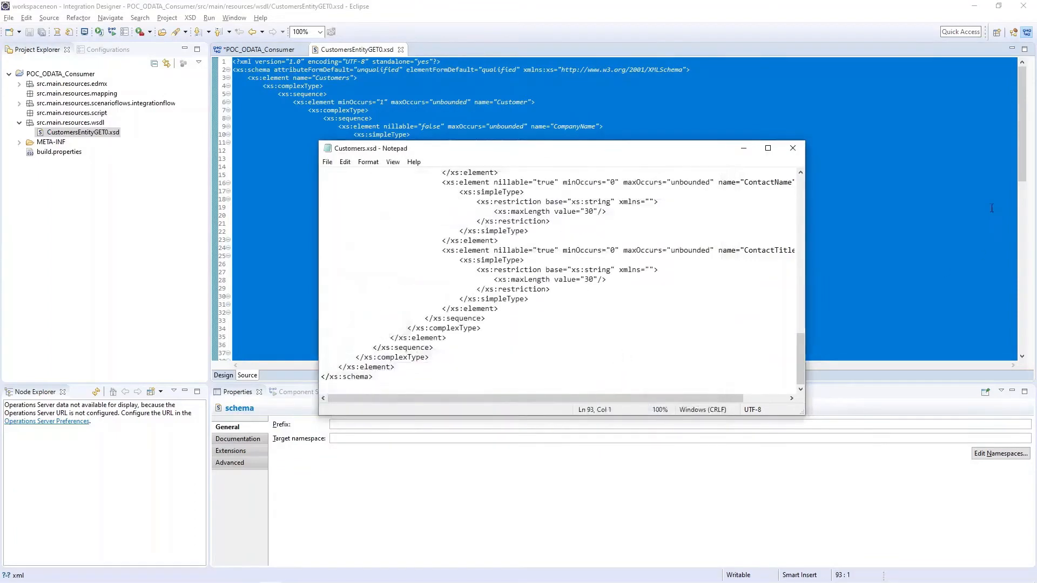
left_click(792, 148)
left_click(801, 248)
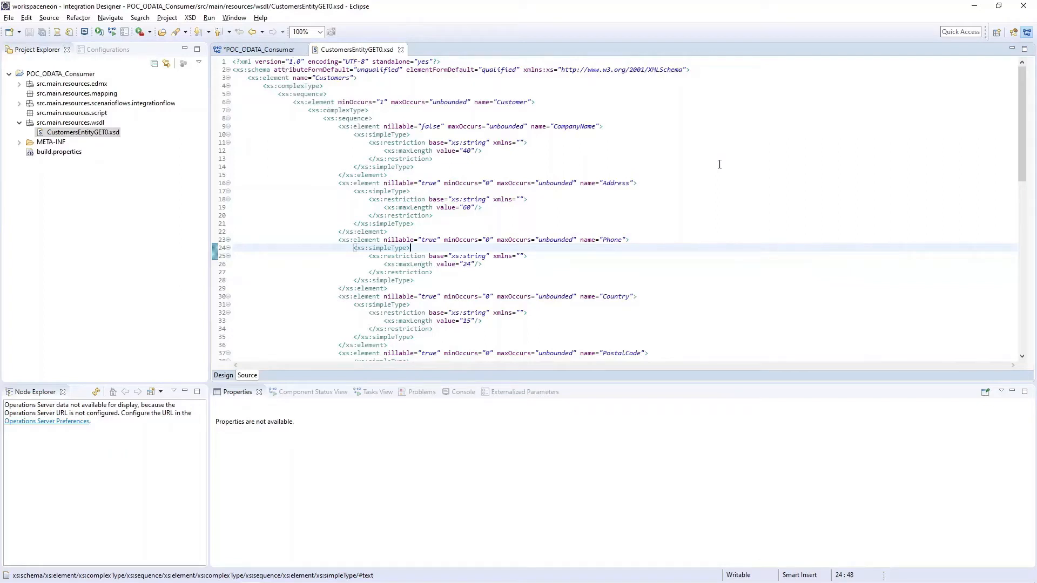
Switch to Enterprise Services Builder and create an External Definition named ODATA_Customers in the urn:OData_POC namespace
left_click(973, 6)
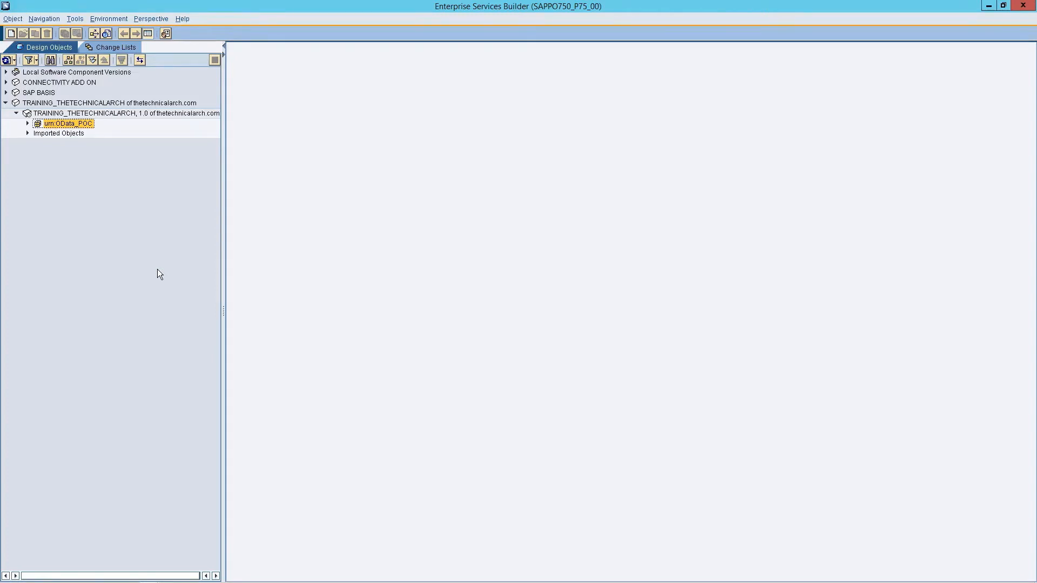
right_click(49, 126)
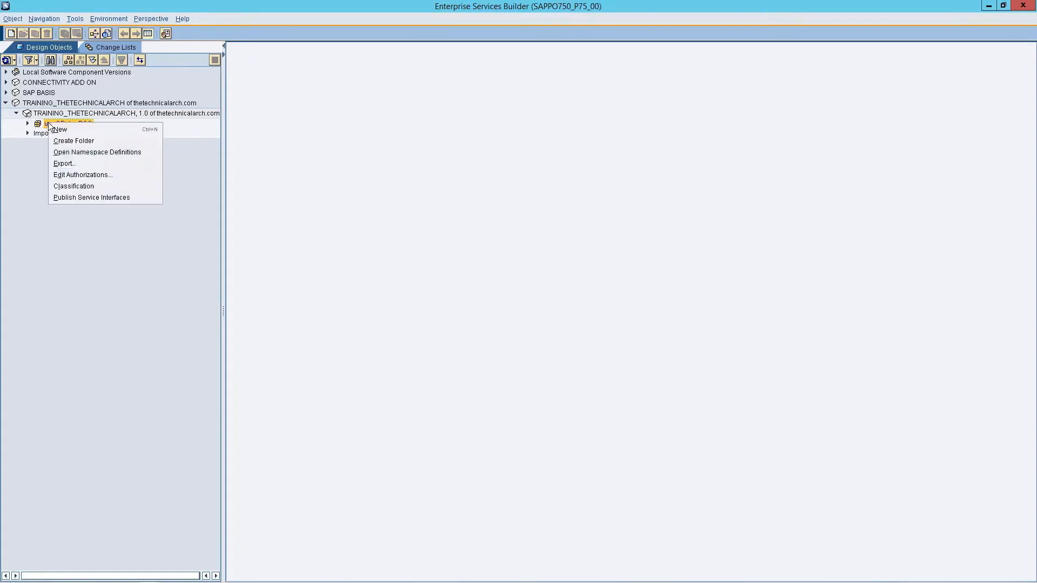
left_click(64, 130)
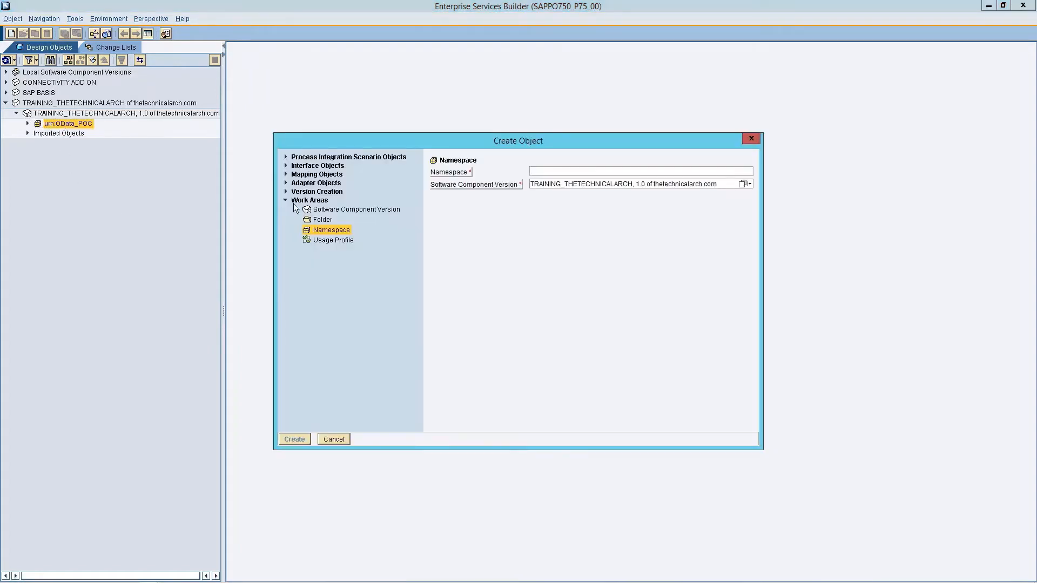
left_click(285, 166)
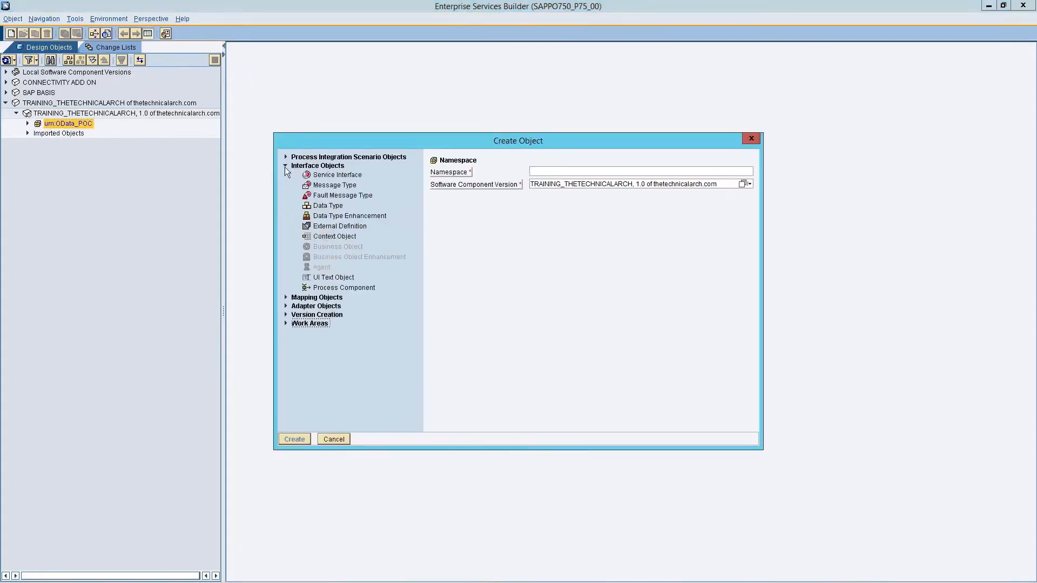
left_click(340, 227)
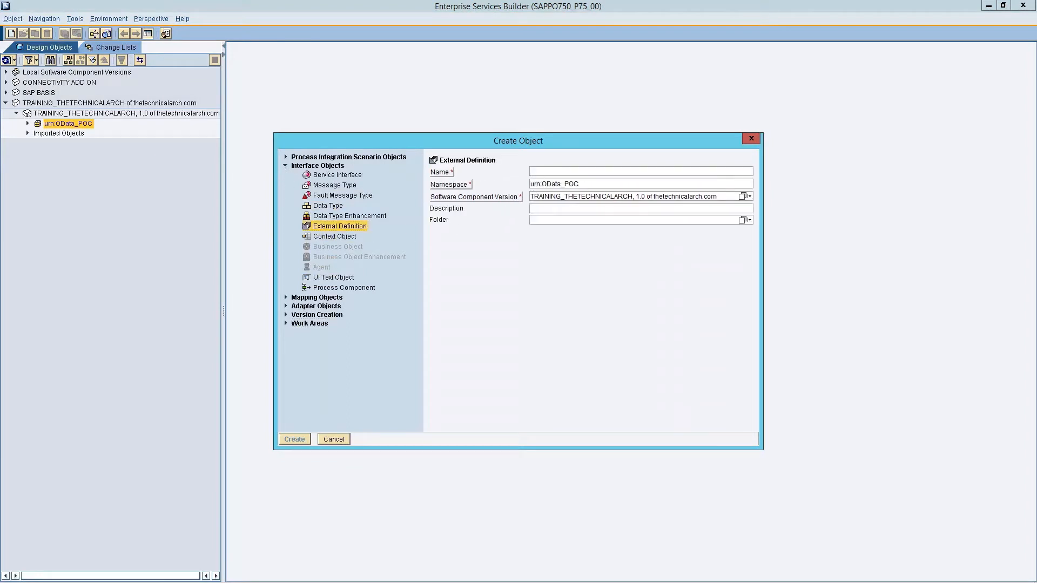
type("ODATA_Customers")
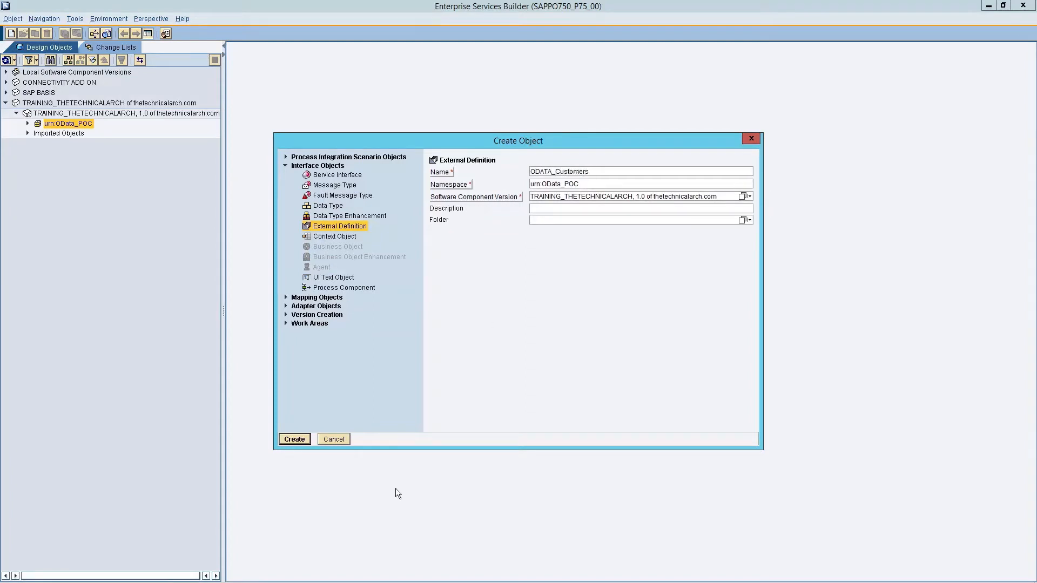
left_click(295, 440)
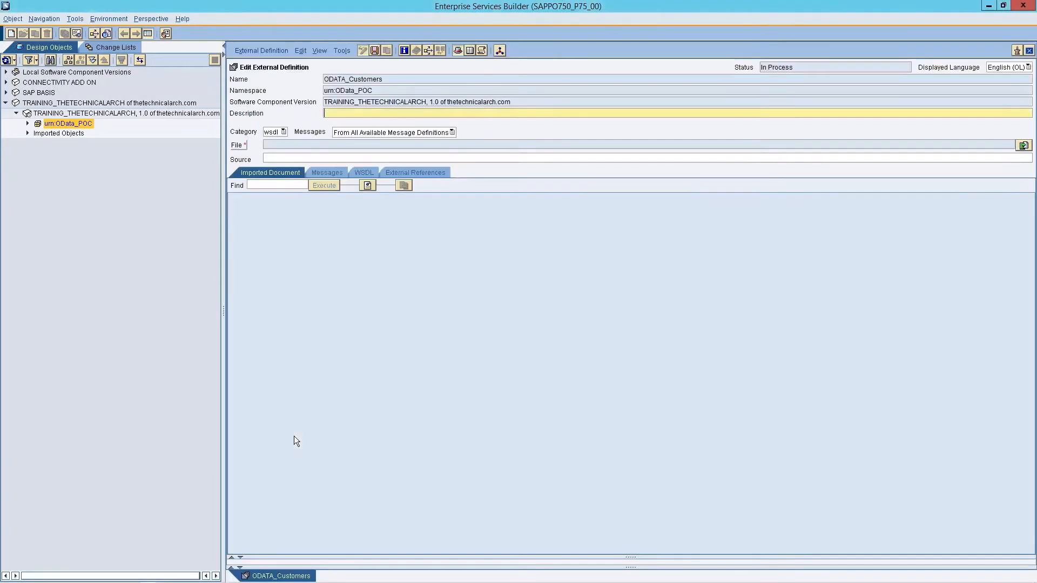
Set the external definition's category to xsd and import the Customers.xsd file
left_click(282, 131)
left_click(280, 151)
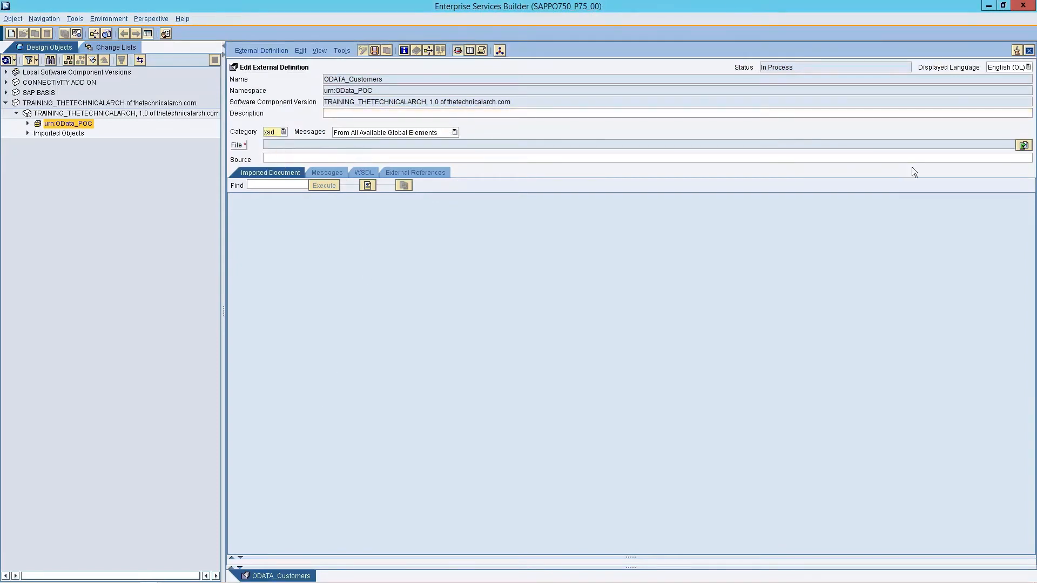
left_click(1023, 146)
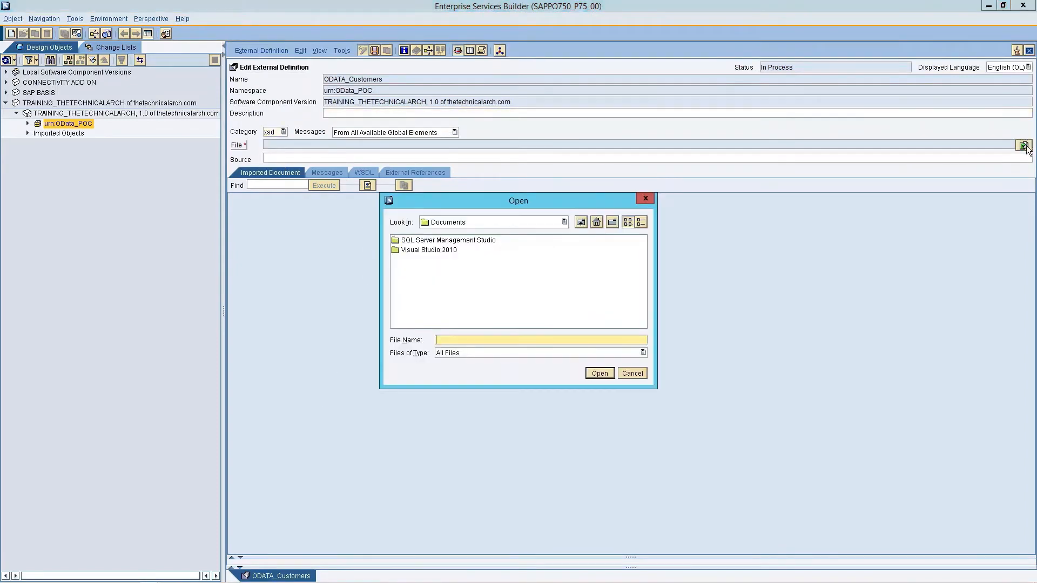
left_click(559, 222)
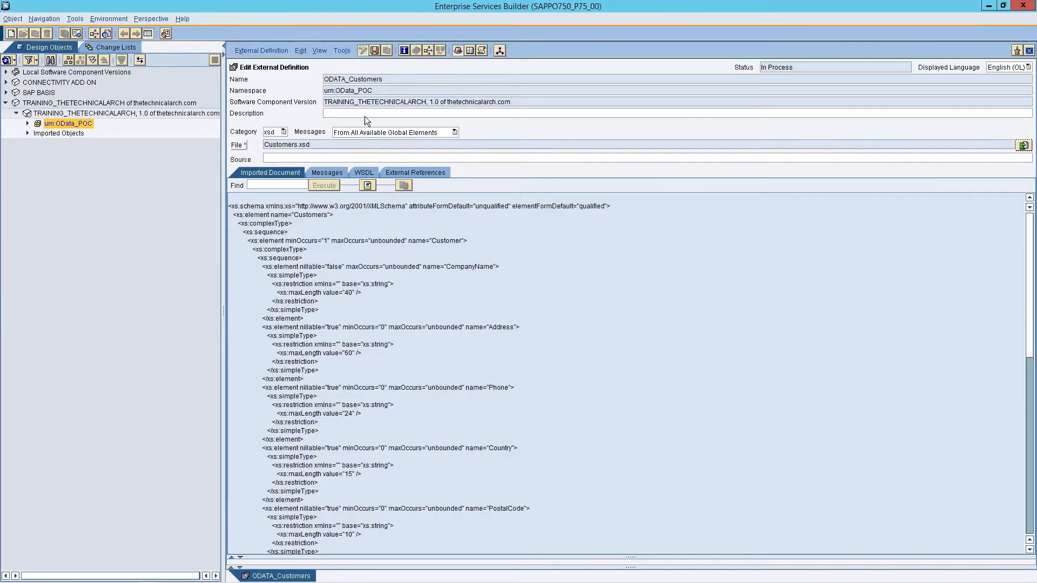
Save the ODATA_Customers external definition and activate its change list
left_click(374, 53)
left_click(260, 51)
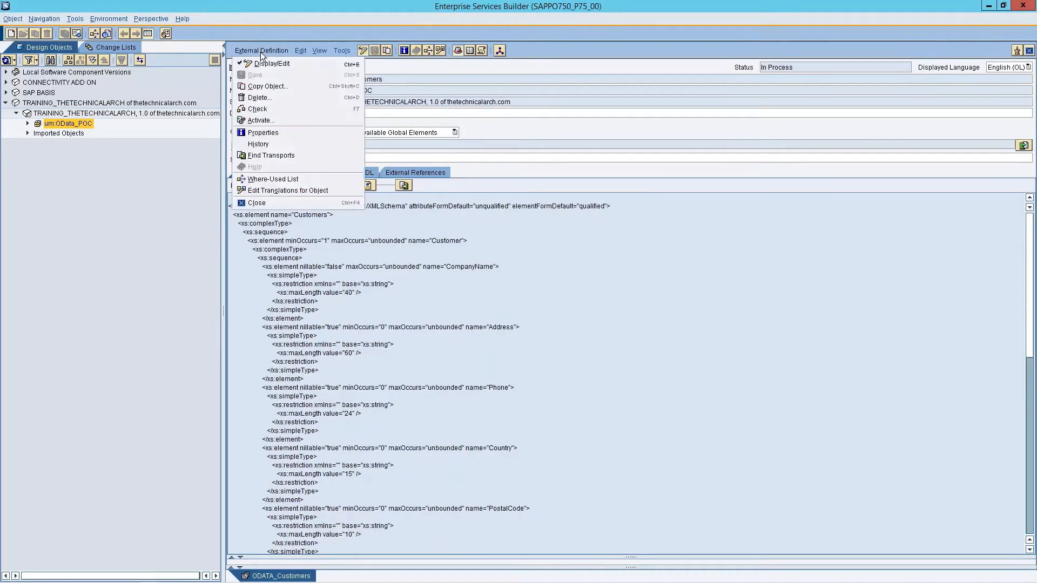
left_click(266, 122)
left_click(415, 400)
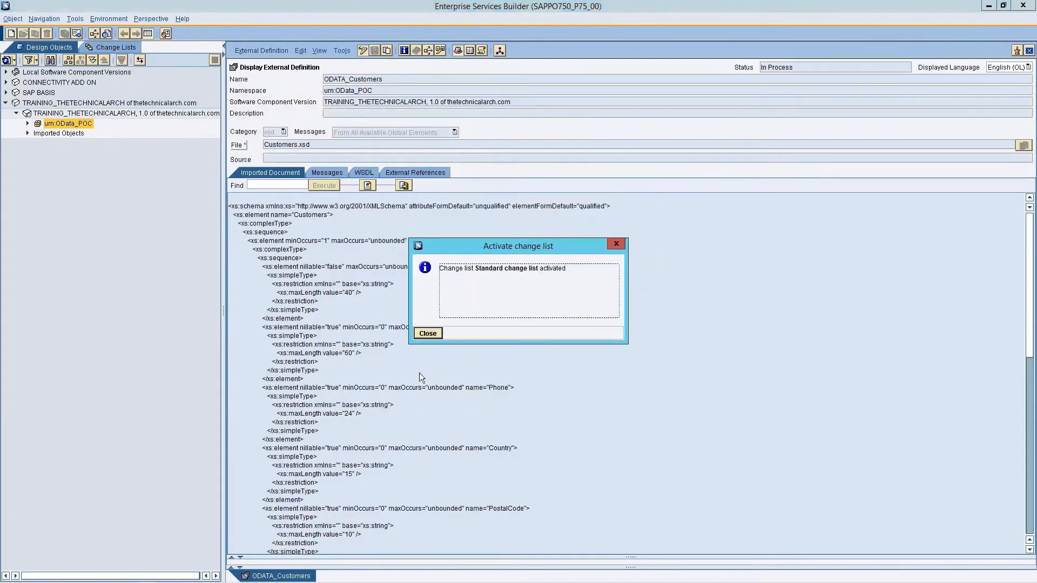
left_click(427, 333)
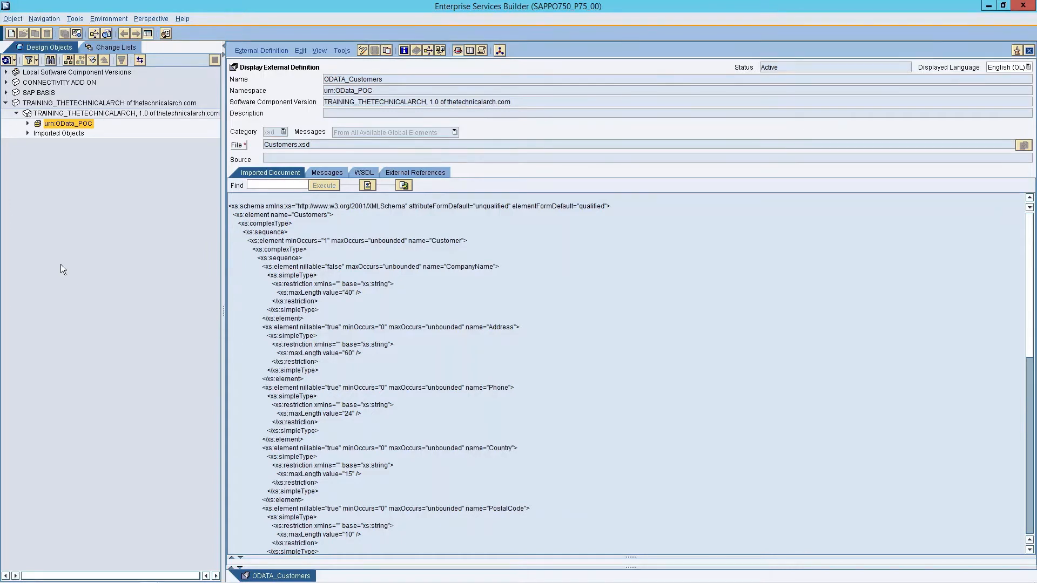
Examine the external definitions in the OData namespace of CONNECTIVITY ADD ON 2.0 and the message structure of ODATA_Customers
left_click(82, 82)
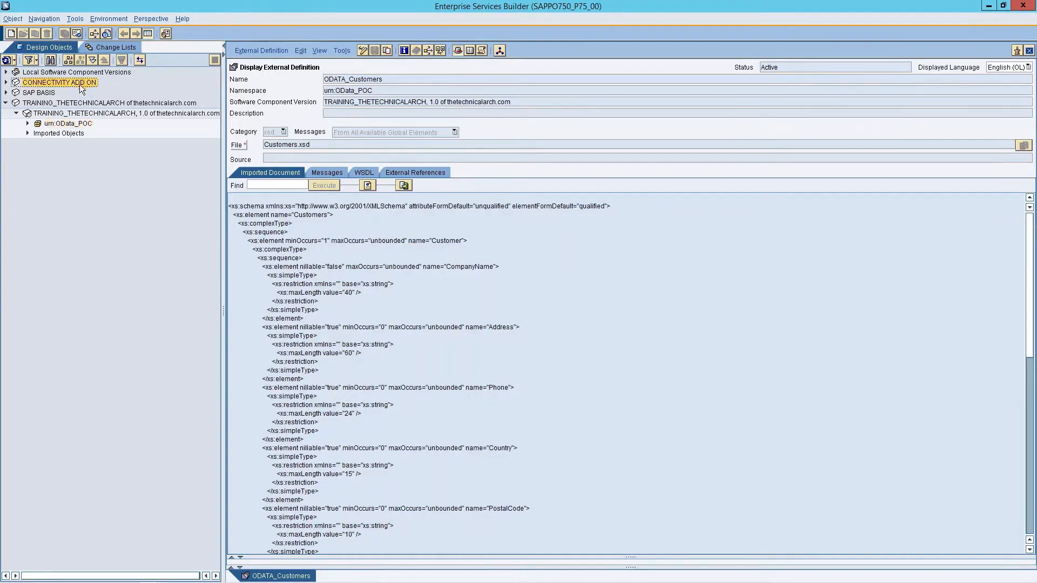
left_click(5, 82)
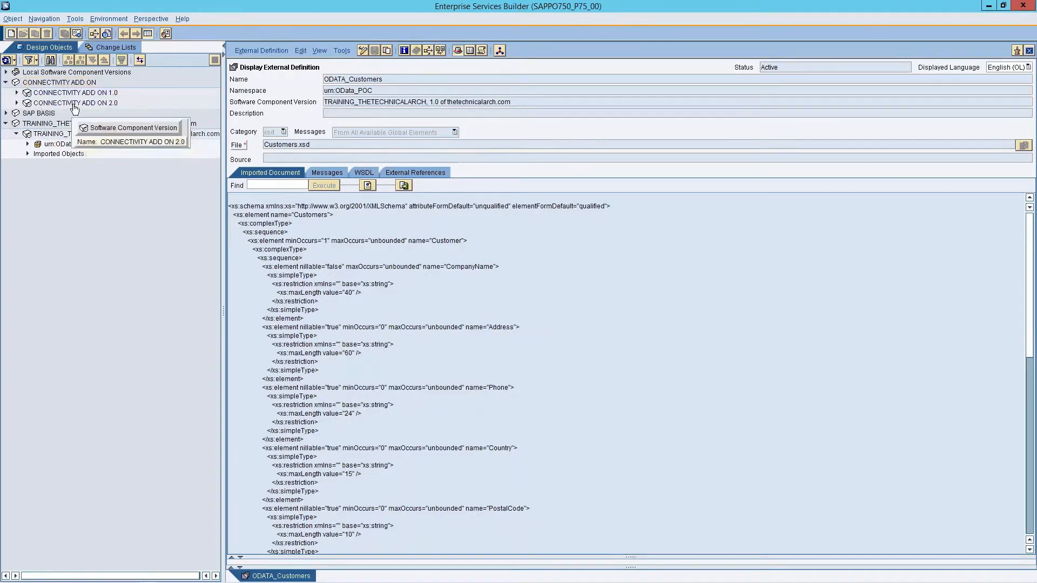
left_click(17, 103)
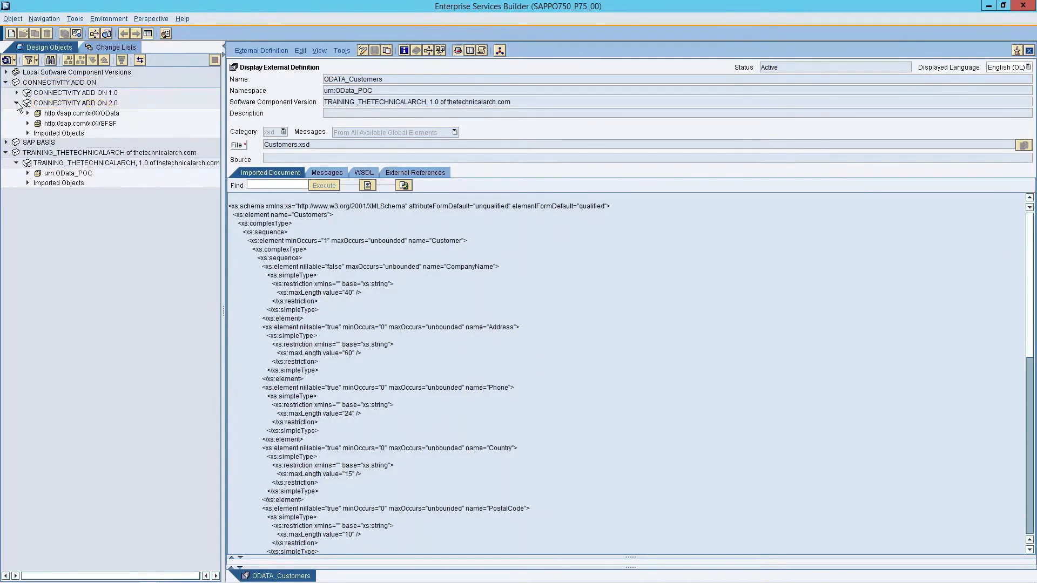
left_click(91, 114)
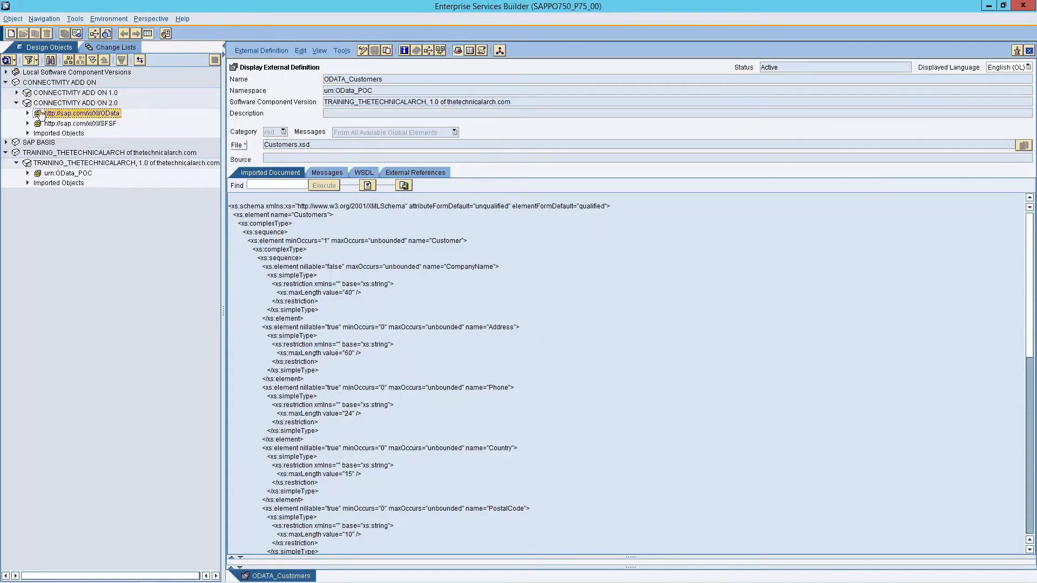
left_click(28, 114)
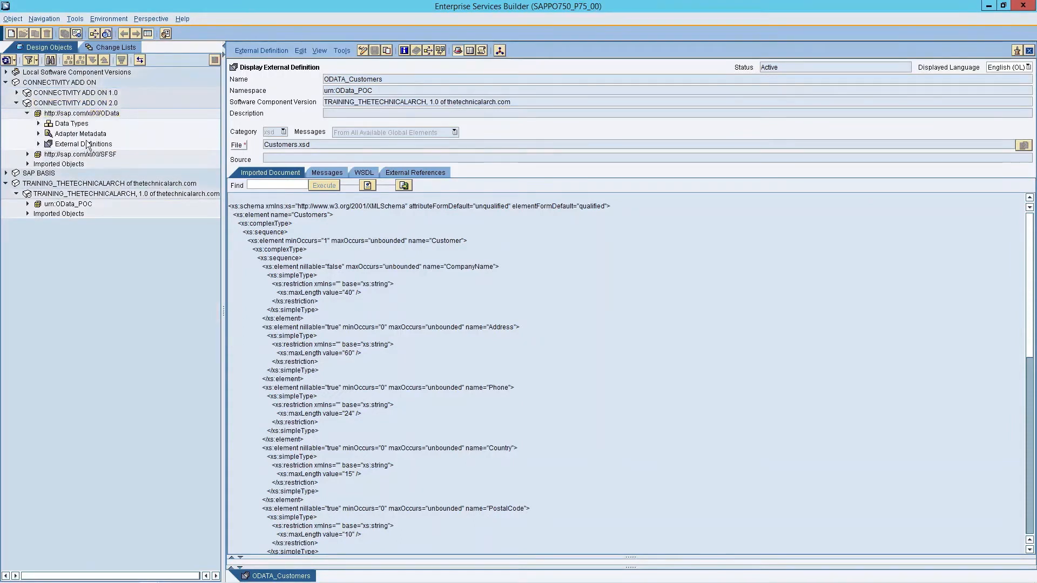
left_click(43, 144)
left_click(39, 143)
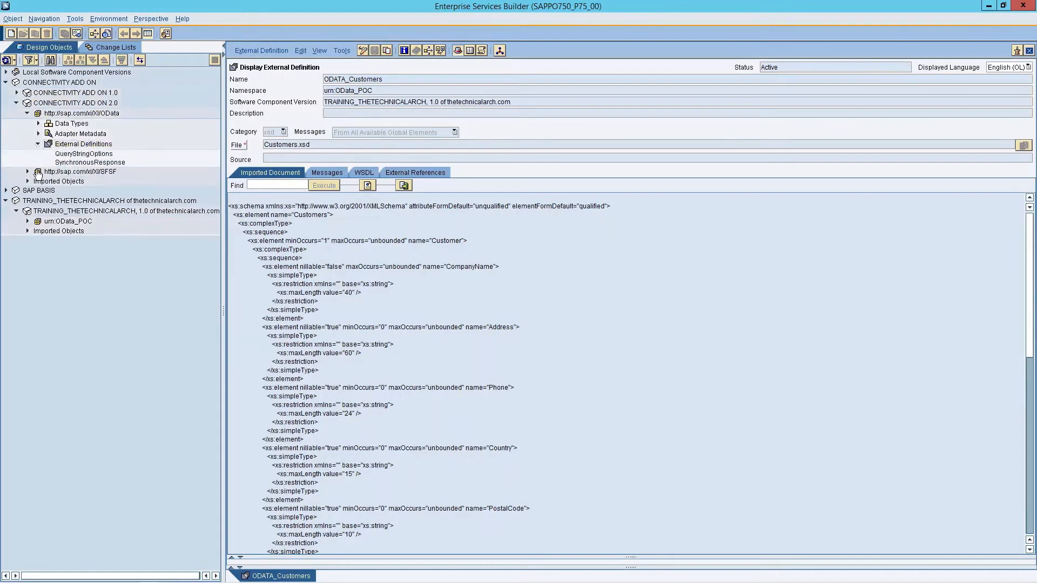
left_click(68, 155)
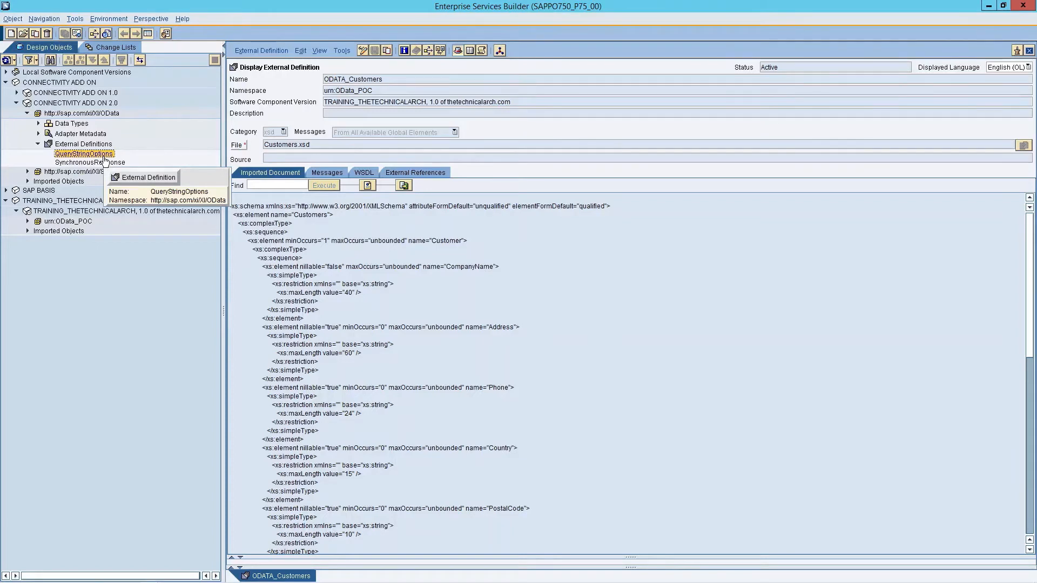
left_click(326, 172)
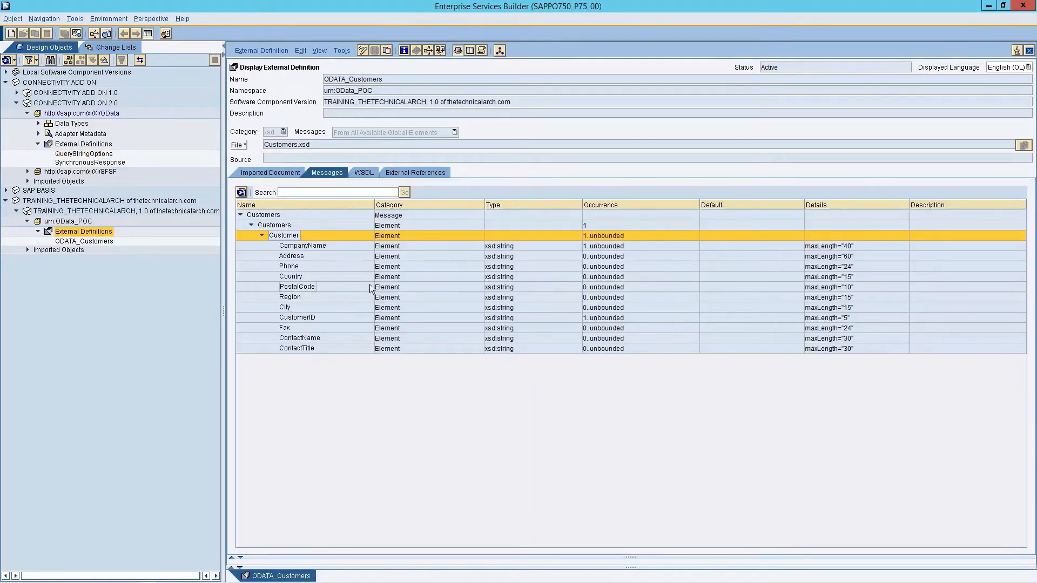
left_click(106, 154)
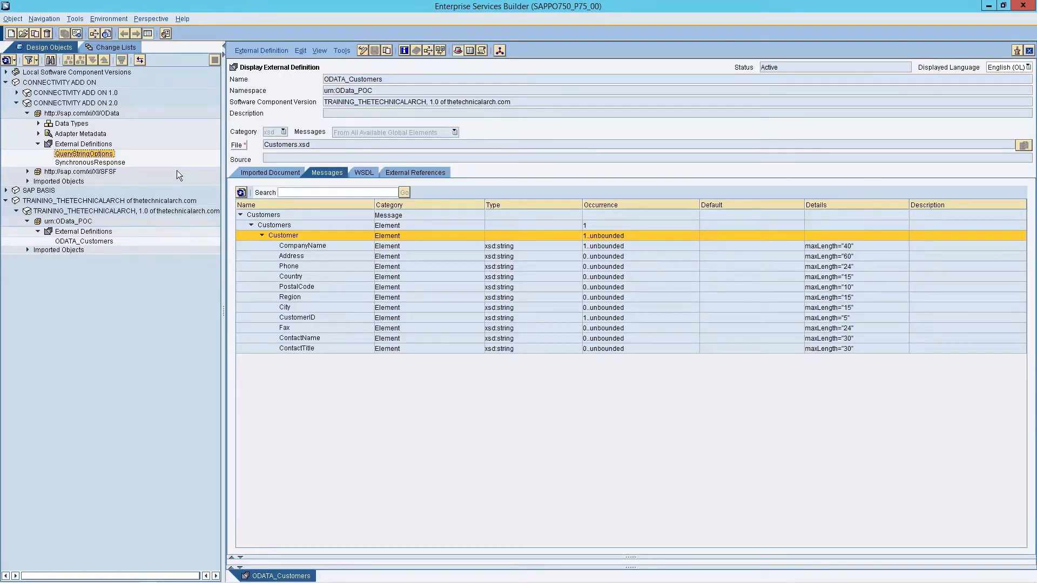
Create a data type named DT_ODATA_REQUEST in the urn:OData_POC namespace
right_click(81, 222)
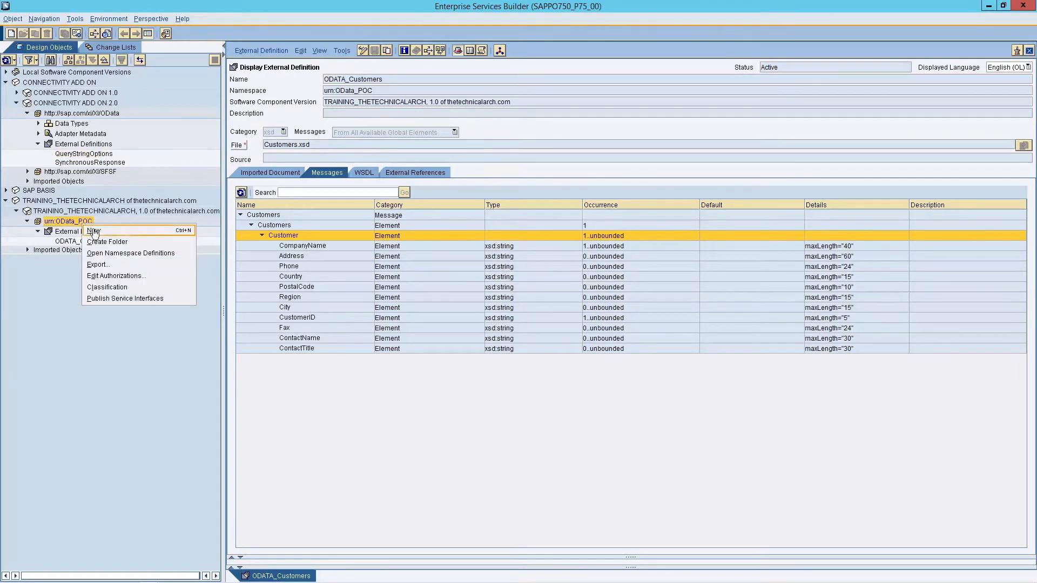
left_click(178, 231)
left_click(285, 165)
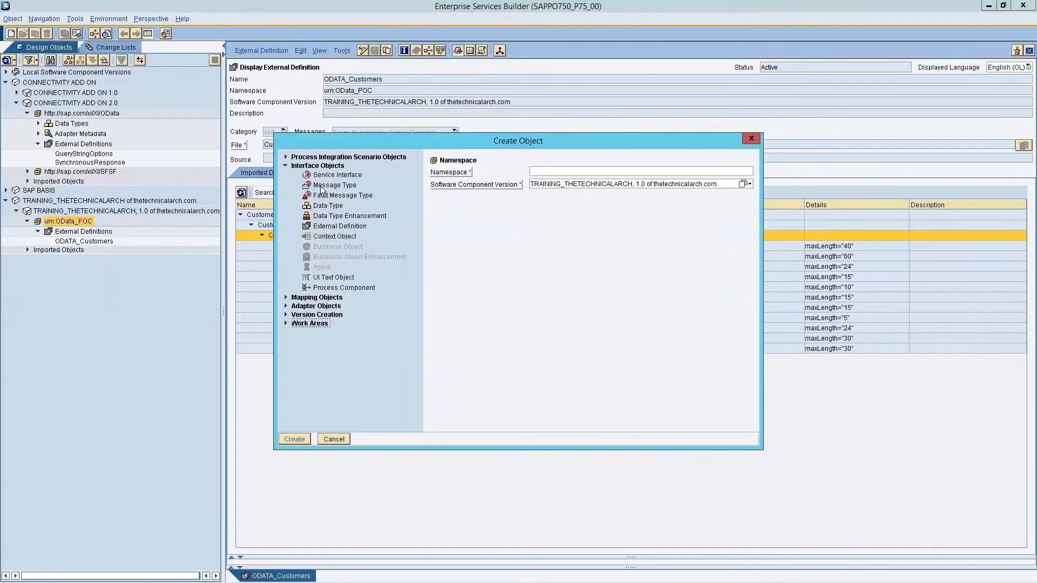
left_click(330, 206)
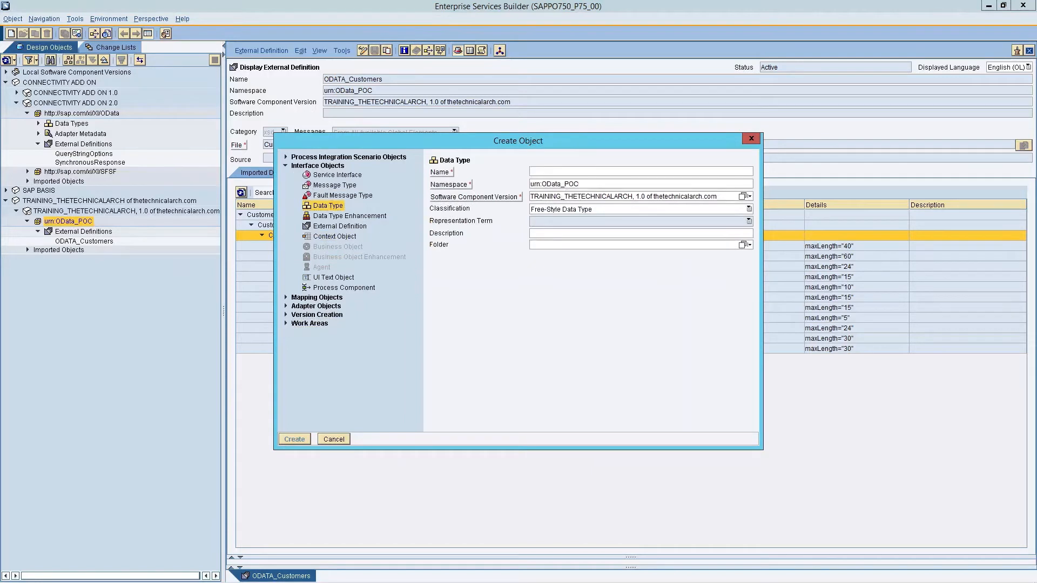
type("DT")
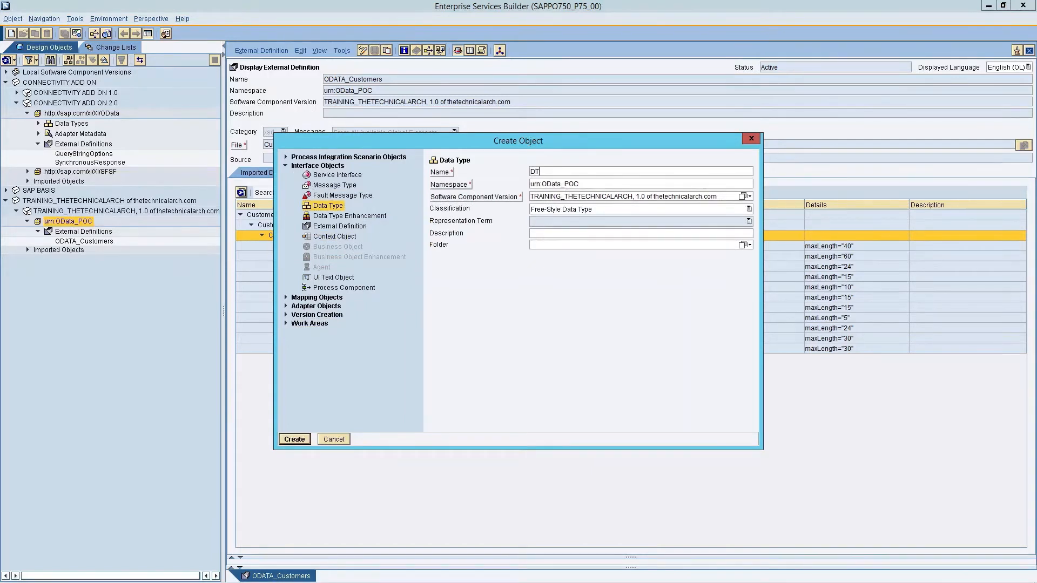
type("_ODATA_REQUEST")
left_click(294, 439)
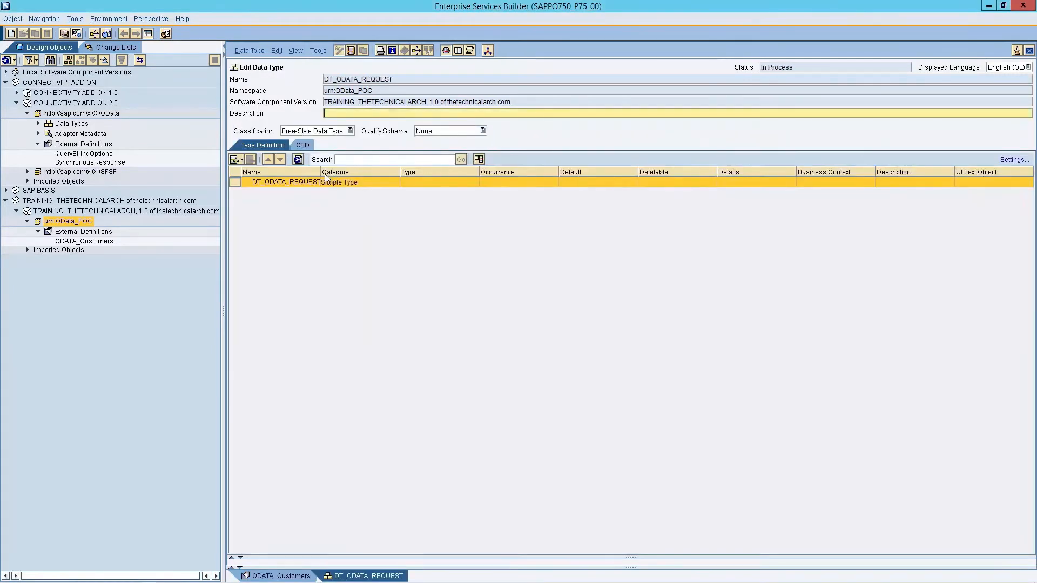
Widen the name column and insert a CustomerID element of type xsd:string under DT_ODATA_REQUEST
left_click_drag(321, 171, 385, 172)
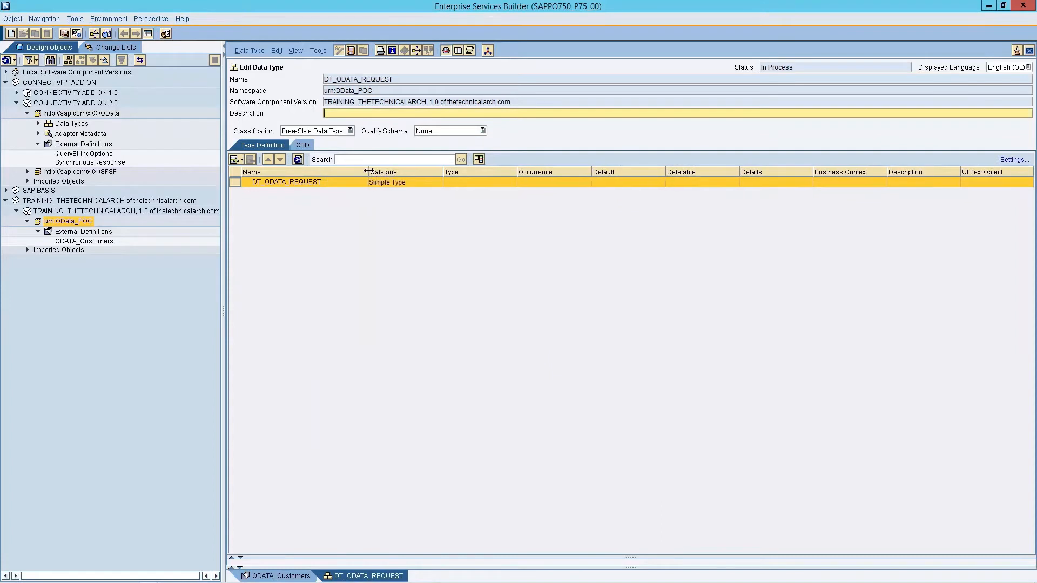
right_click(234, 183)
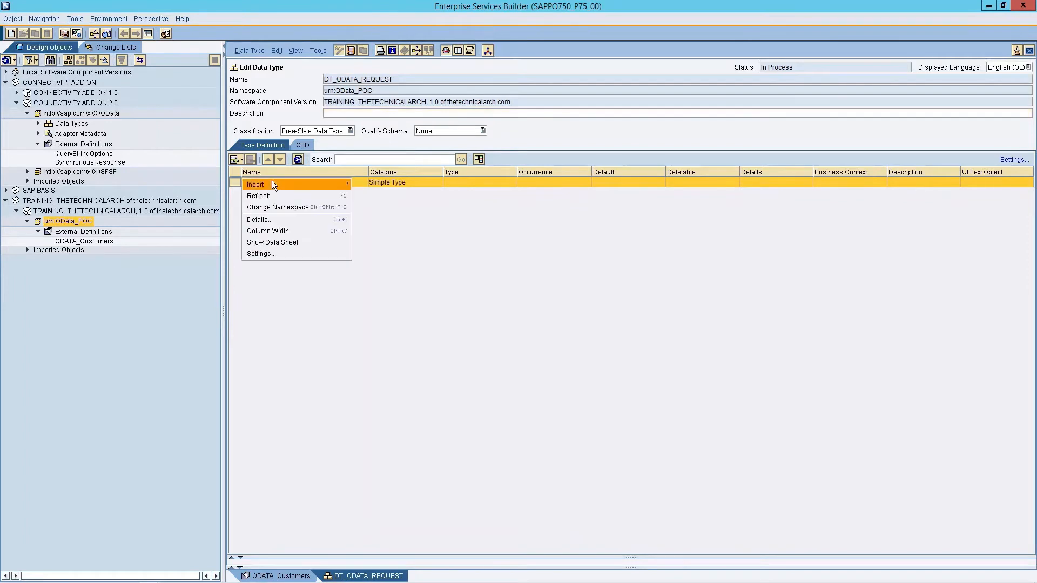
mouse_move(345, 186)
left_click(381, 196)
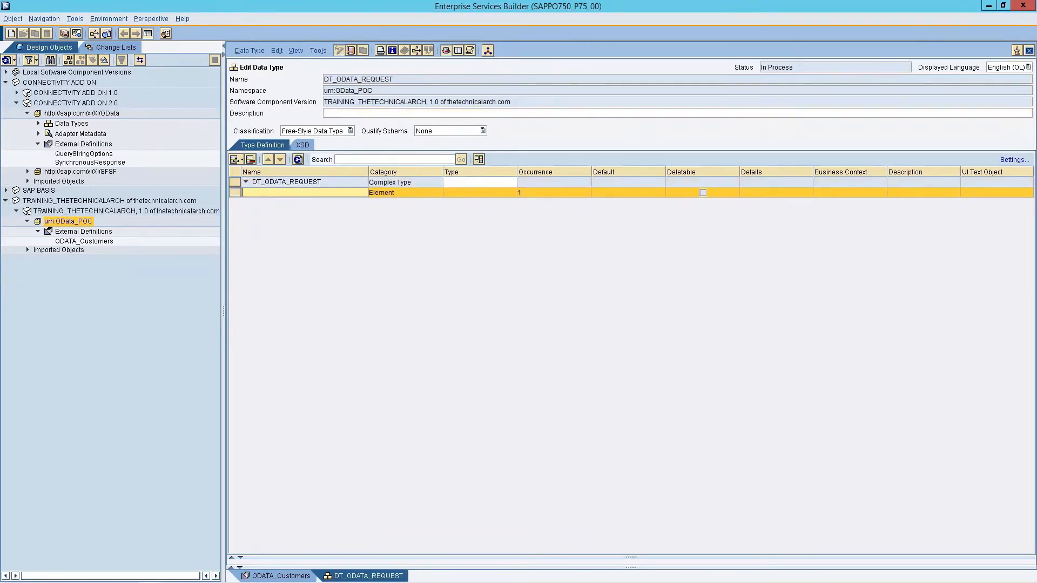
type("CustomerID")
left_click(513, 192)
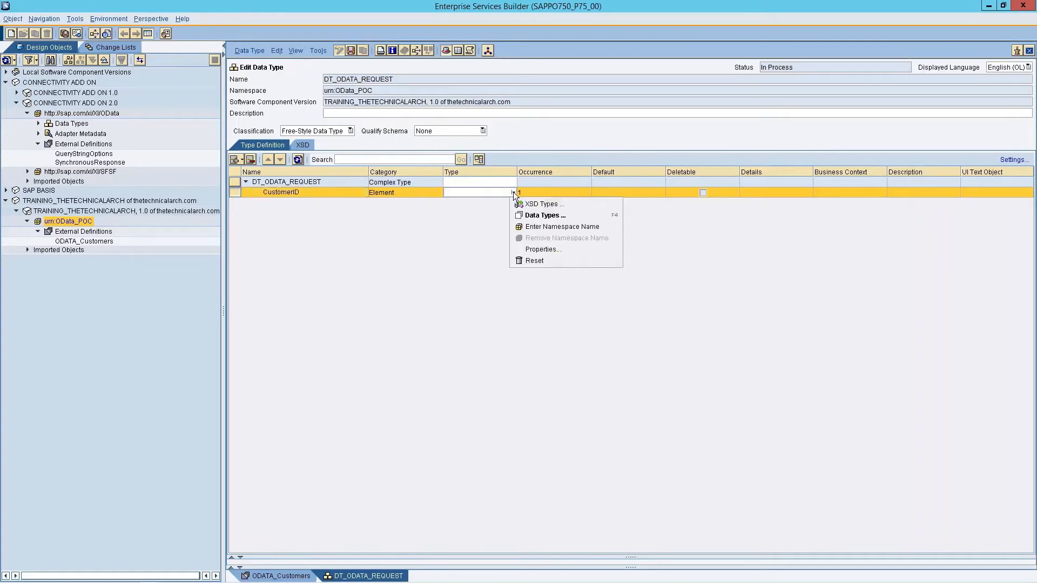
left_click(533, 204)
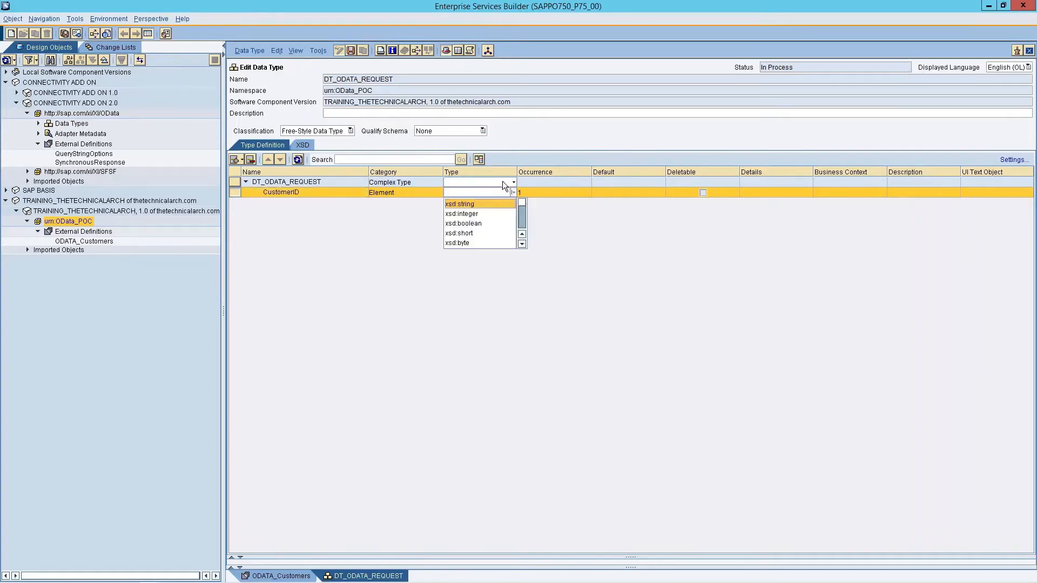
left_click(471, 205)
left_click(582, 195)
left_click(587, 193)
left_click(568, 162)
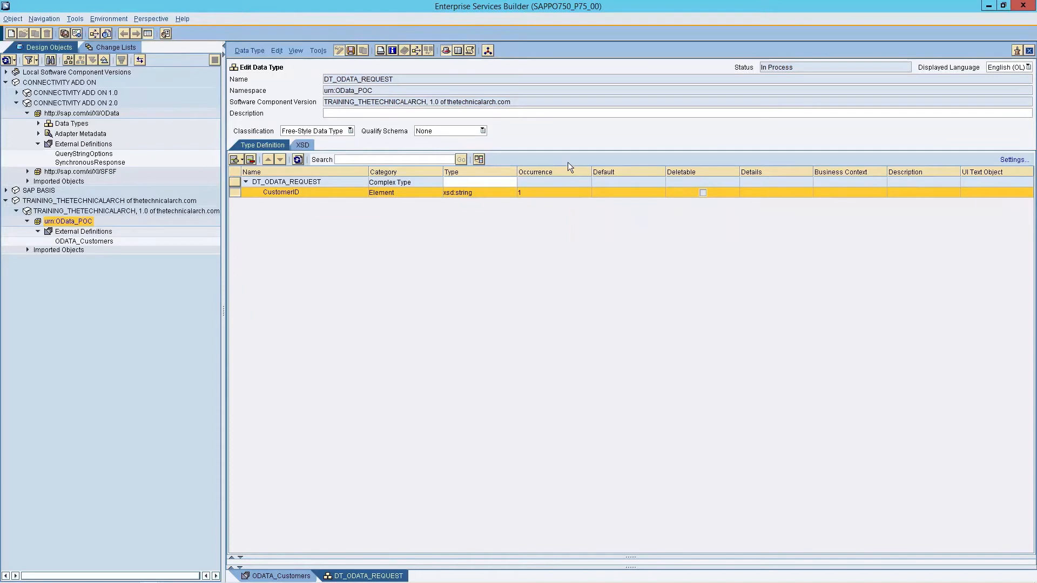
left_click(587, 191)
left_click(587, 193)
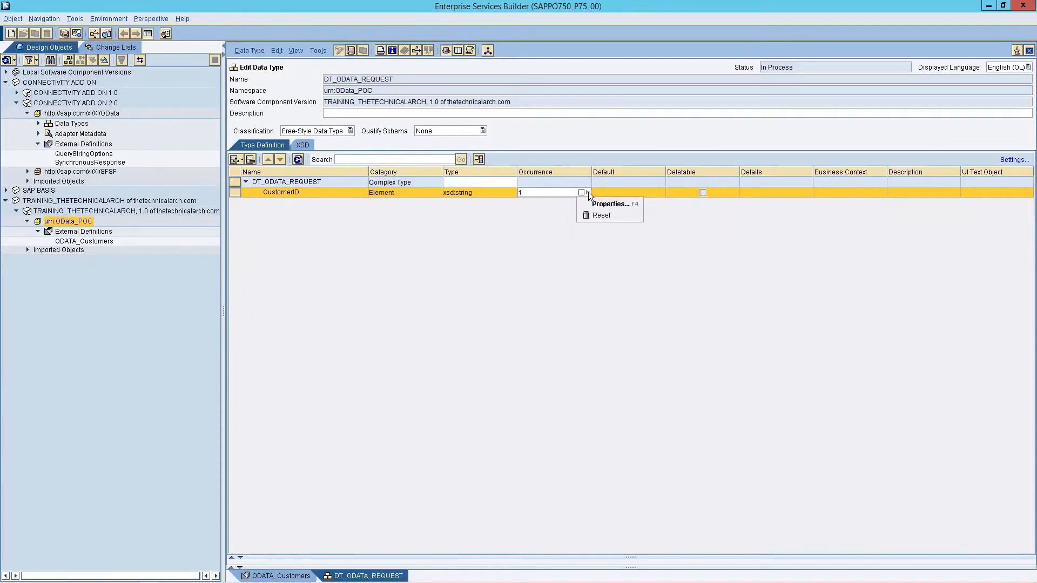
left_click(535, 196)
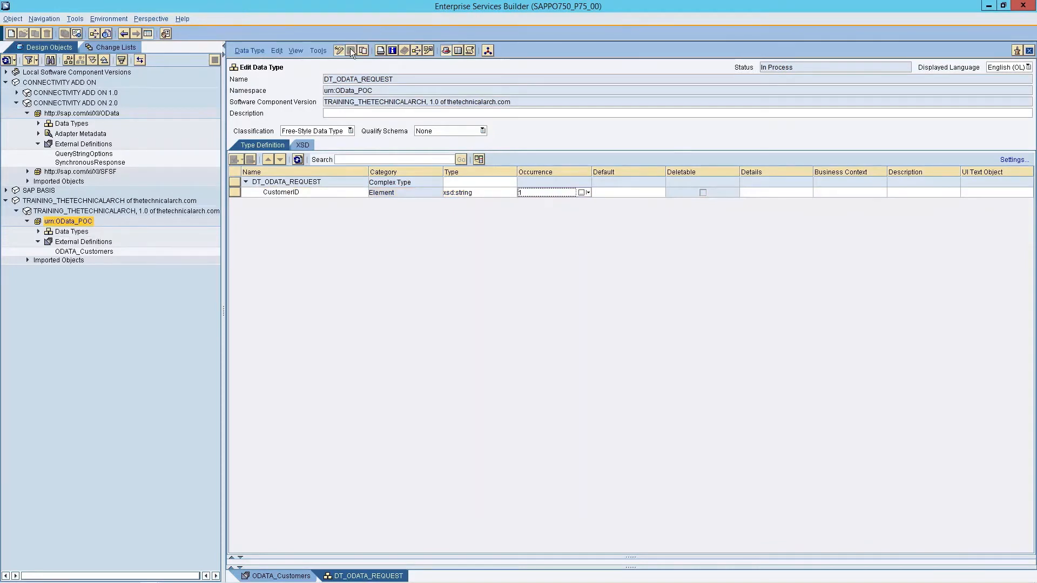
Save the DT_ODATA_REQUEST data type and activate its change list
left_click(249, 50)
left_click(261, 120)
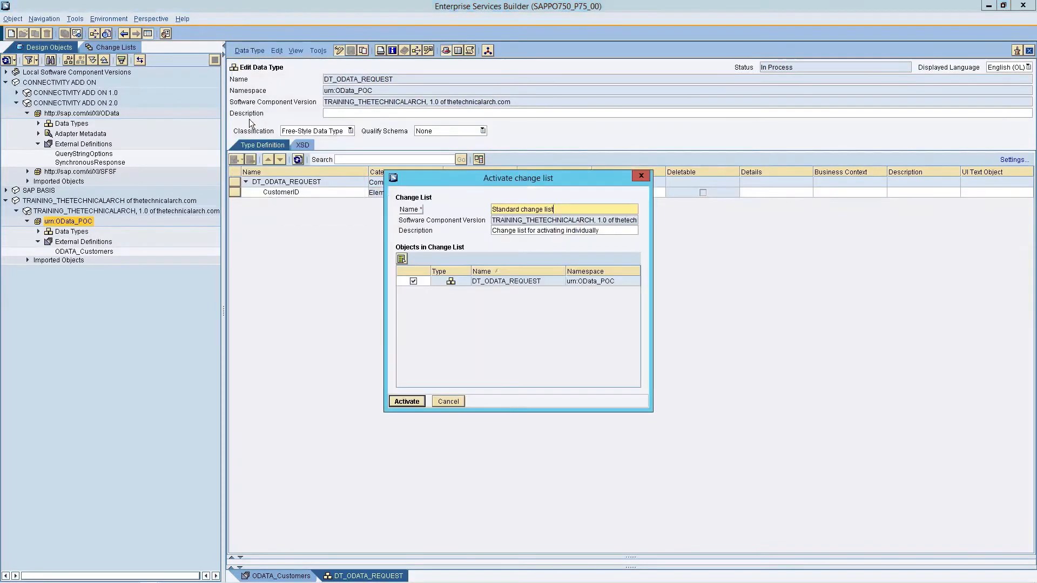
left_click(406, 401)
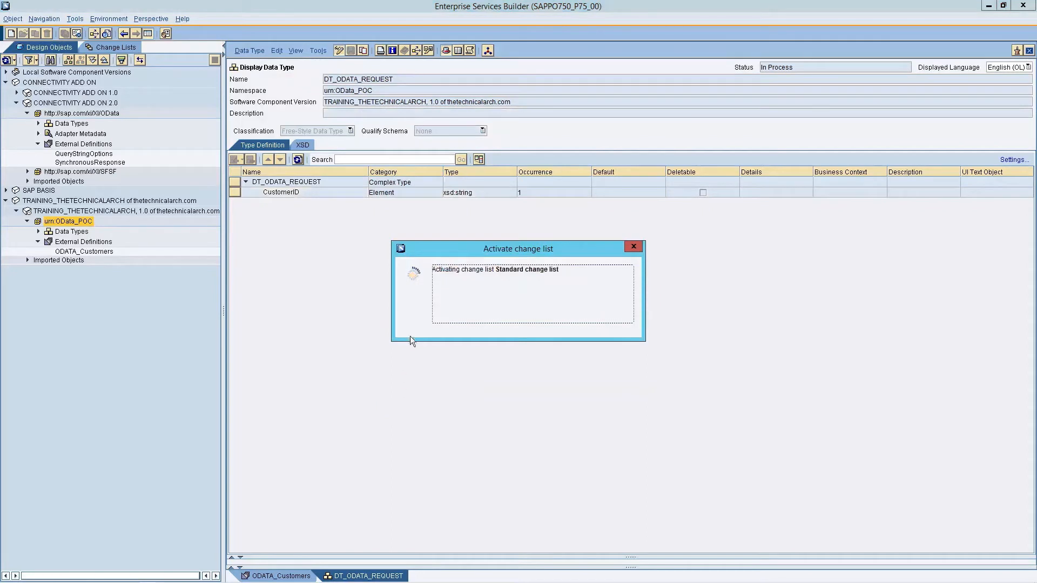
left_click(427, 334)
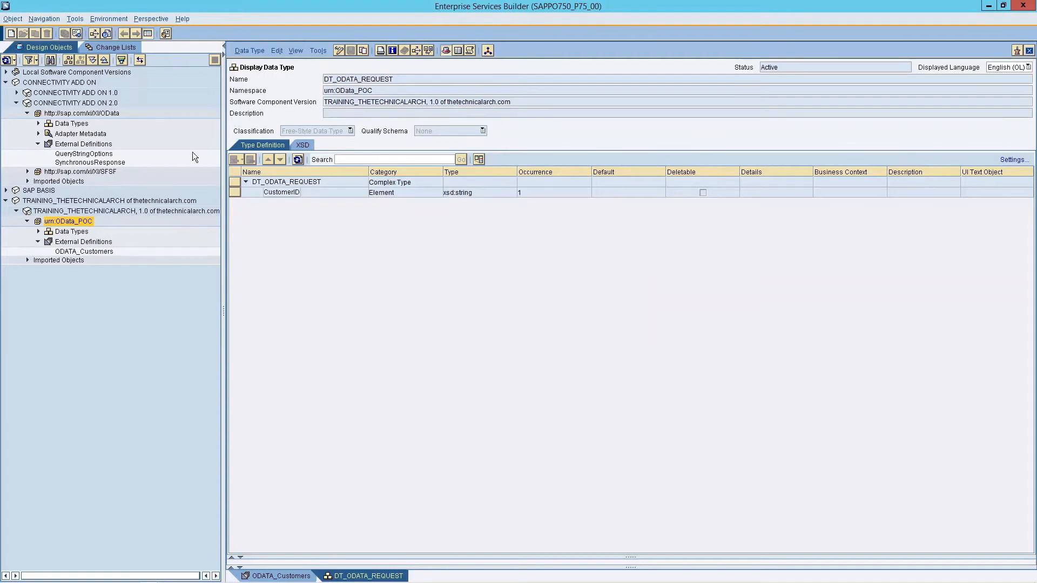
Create a message type named MT_ODATA_REQUEST in the urn:OData_POC namespace
right_click(63, 232)
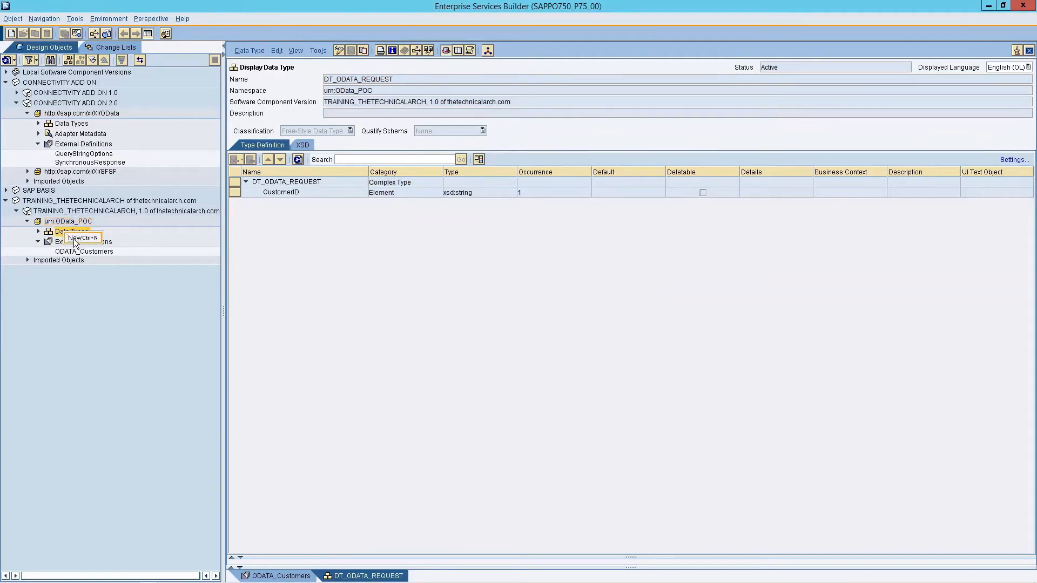
left_click(75, 243)
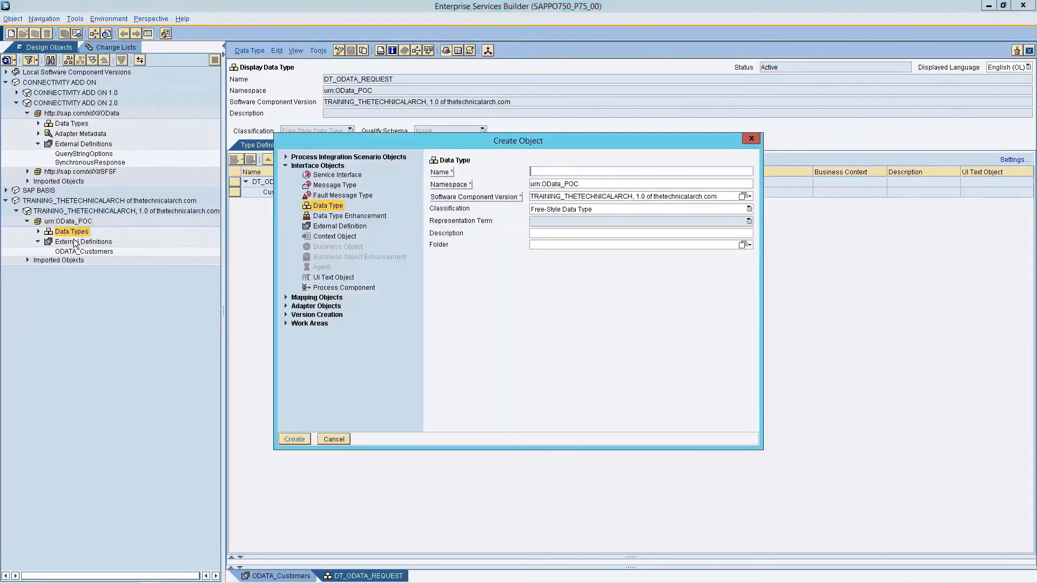
left_click(346, 186)
type("MT_")
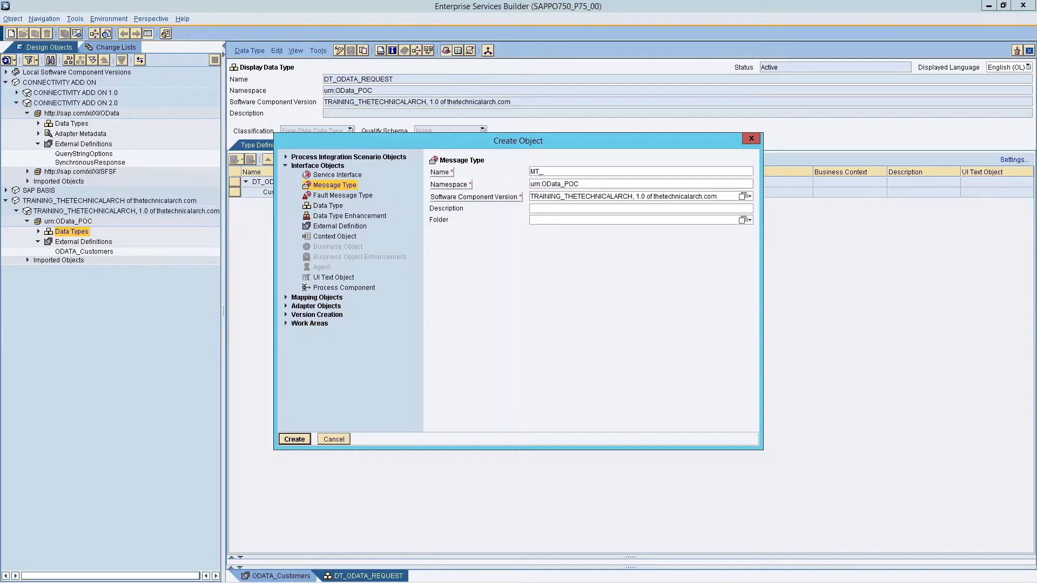
type("ODATA_REQUEST")
key("Return")
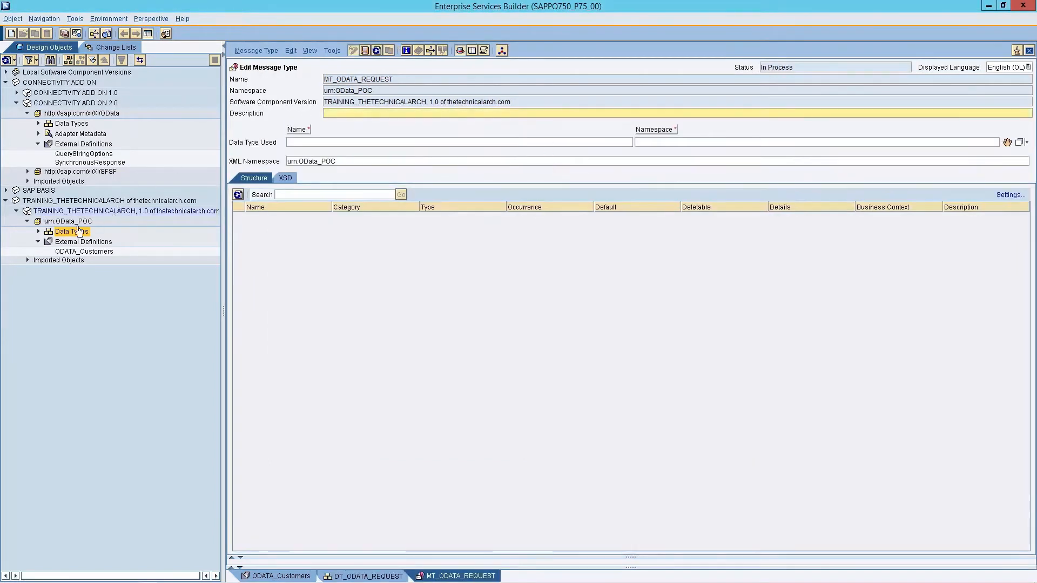
Assign the DT_ODATA_REQUEST data type from the urn:OData_POC namespace to the MT_ODATA_REQUEST message type
left_click(39, 231)
left_click_drag(87, 241, 351, 141)
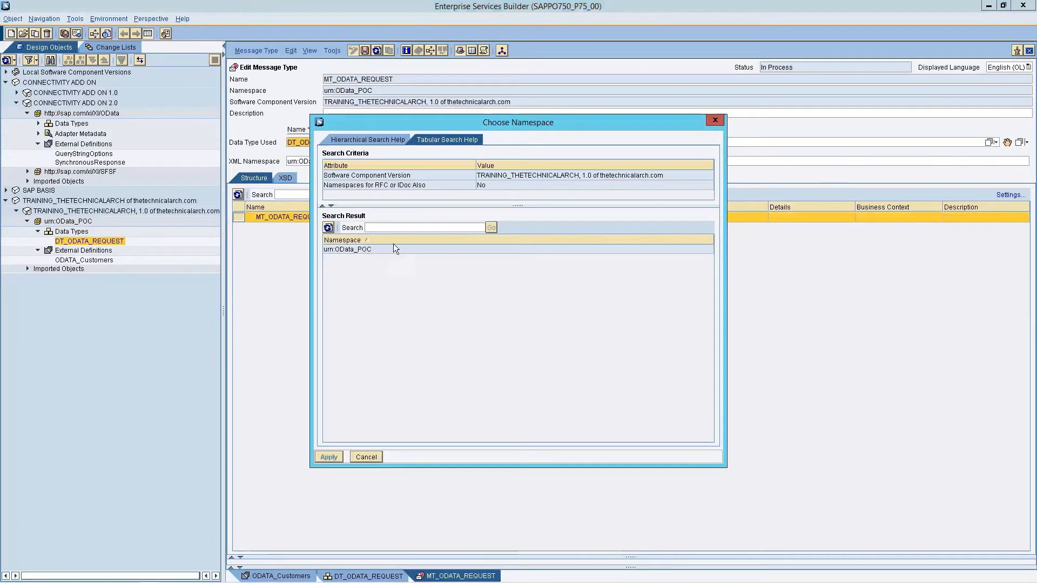
left_click(371, 249)
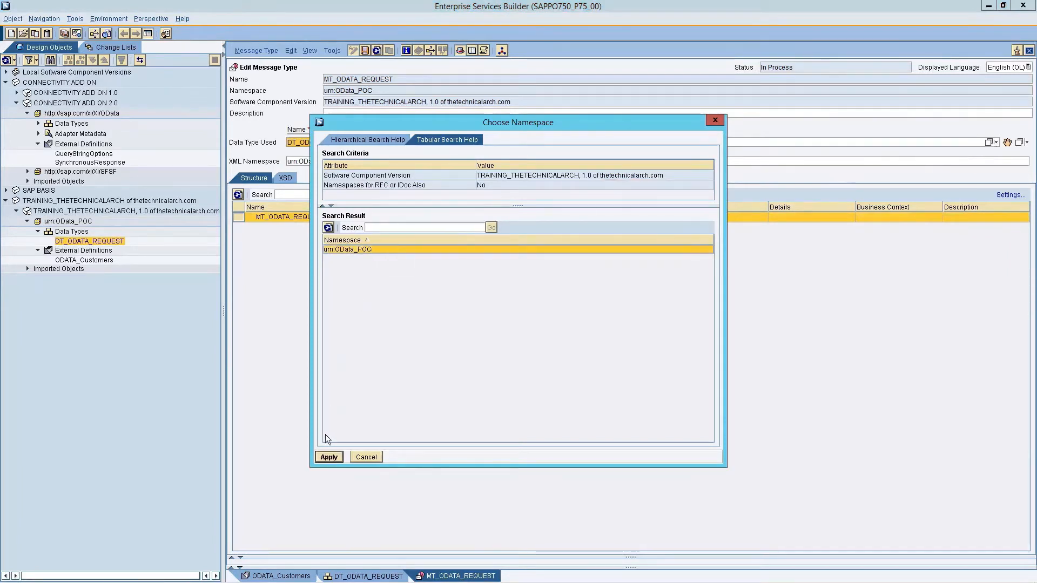
left_click(326, 456)
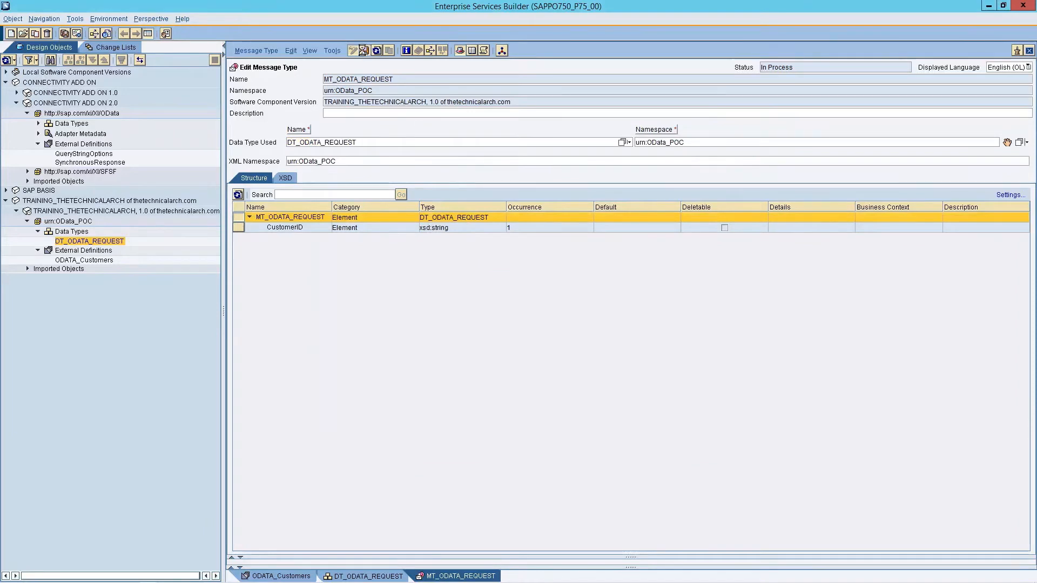
Save the MT_ODATA_REQUEST message type and activate its change list
left_click(256, 50)
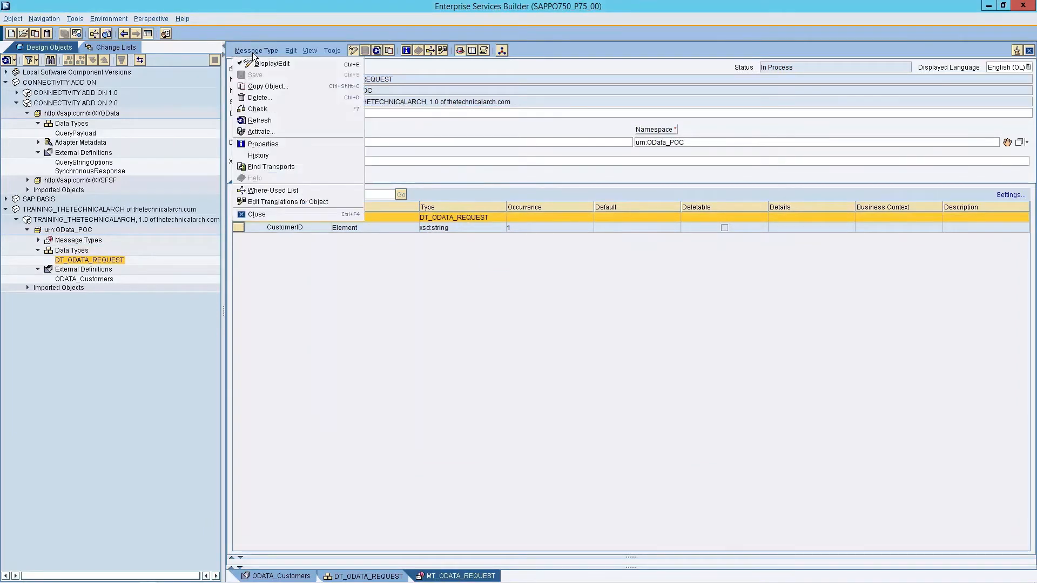
left_click(259, 131)
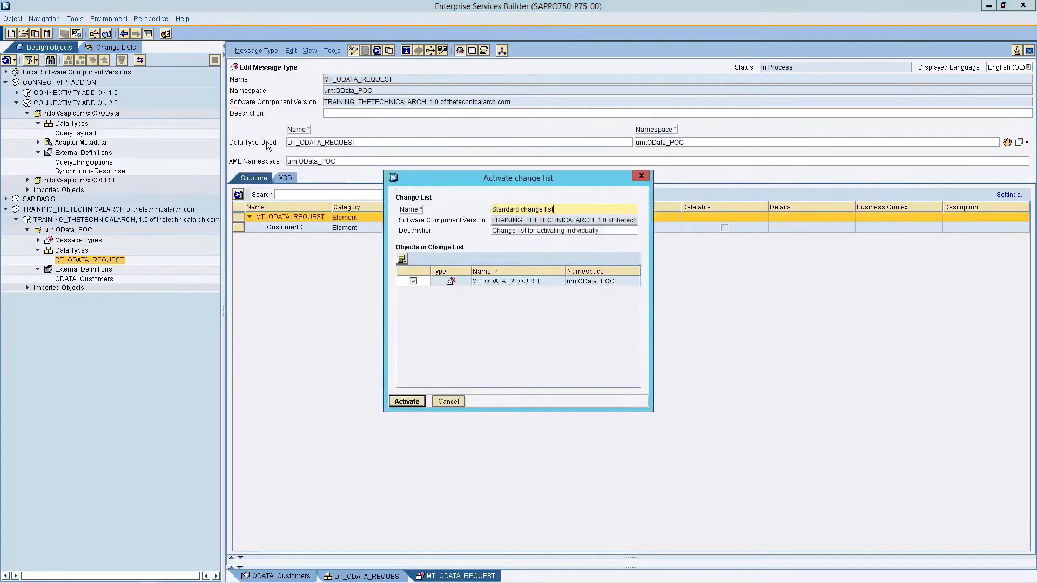
left_click(412, 402)
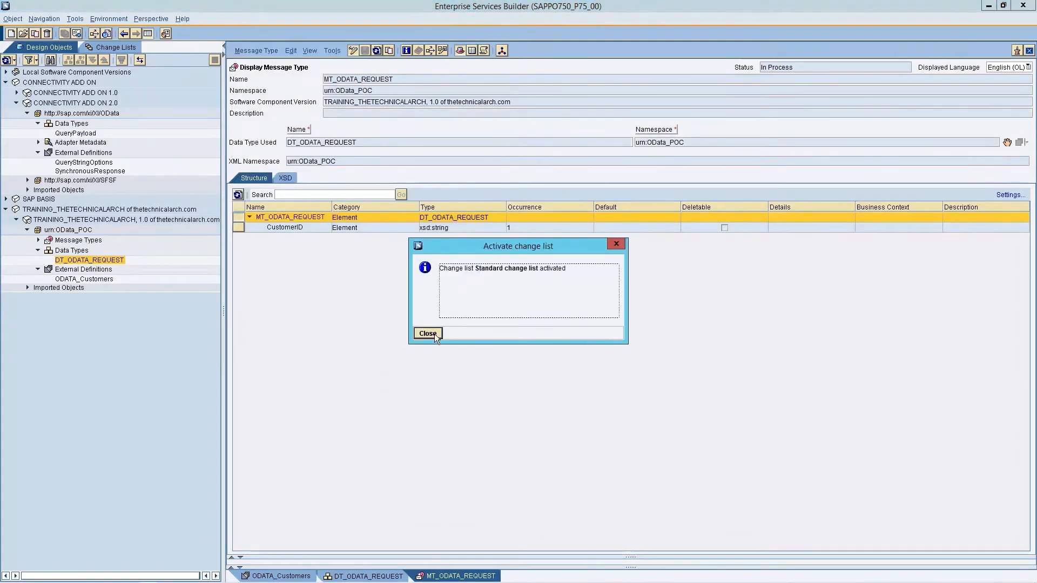
Close all open object editors and expand the message types under the urn:OData_POC namespace
left_click(434, 334)
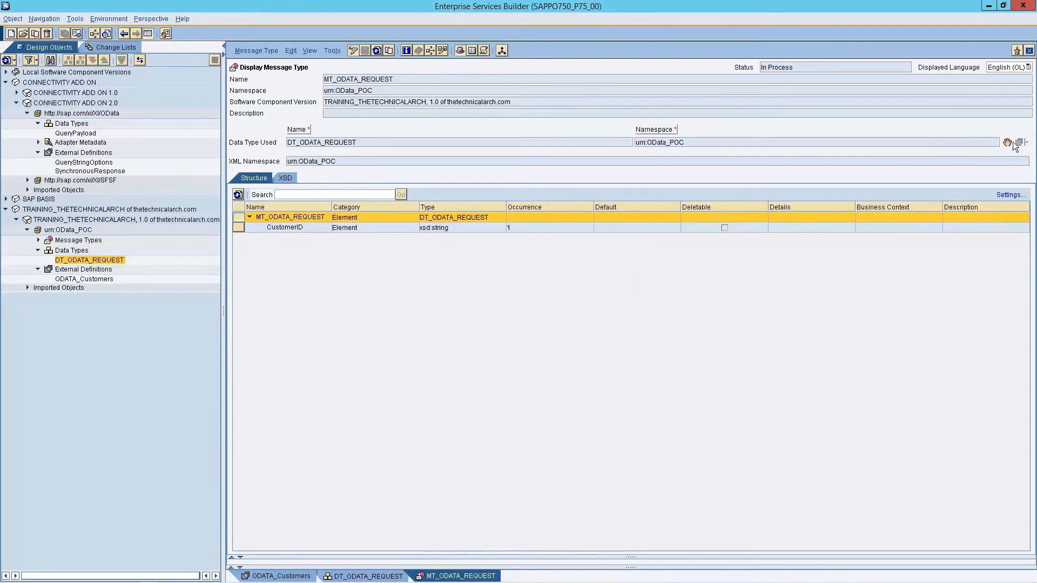
left_click(1029, 51)
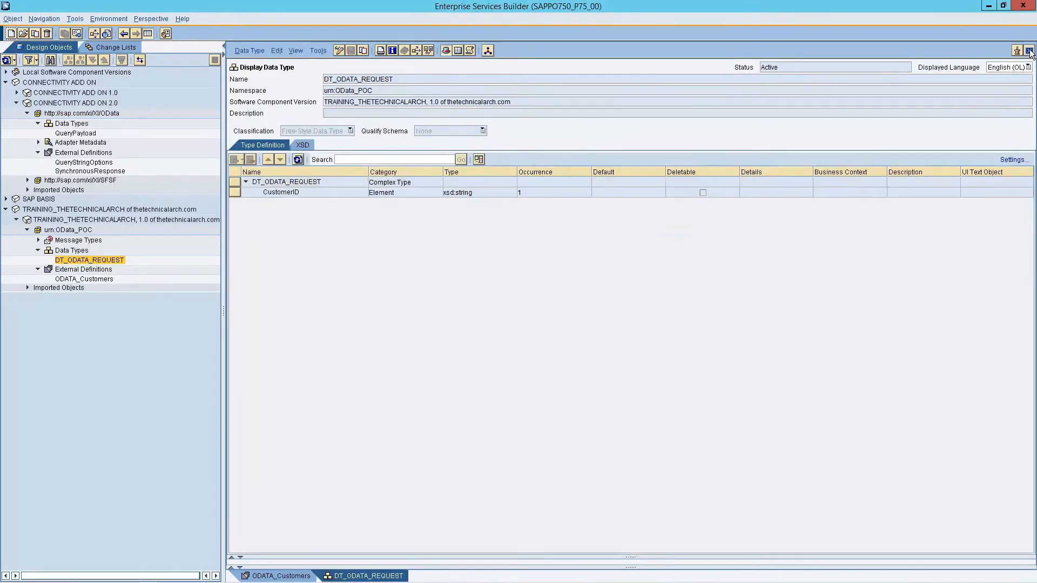
left_click(1029, 51)
left_click(1029, 50)
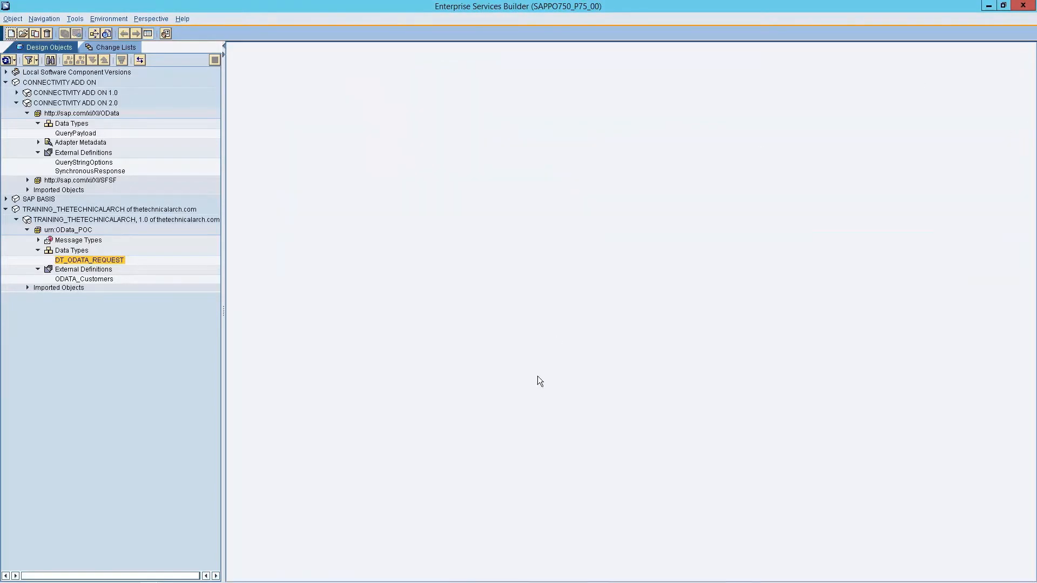
left_click(37, 239)
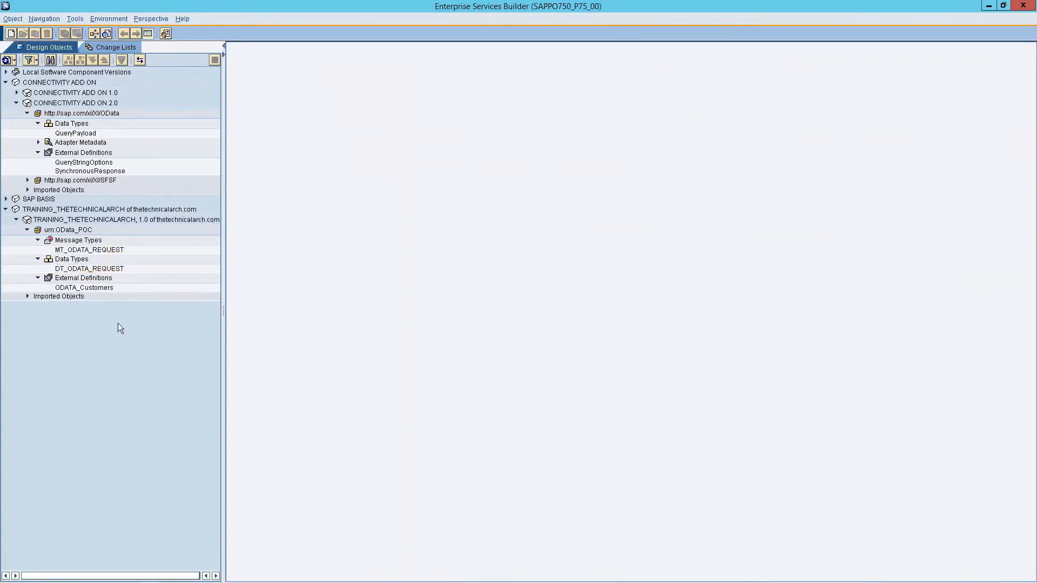
Create a service interface named SI_ODATA_OUTBOUND in the urn:OData_POC namespace
left_click(90, 240)
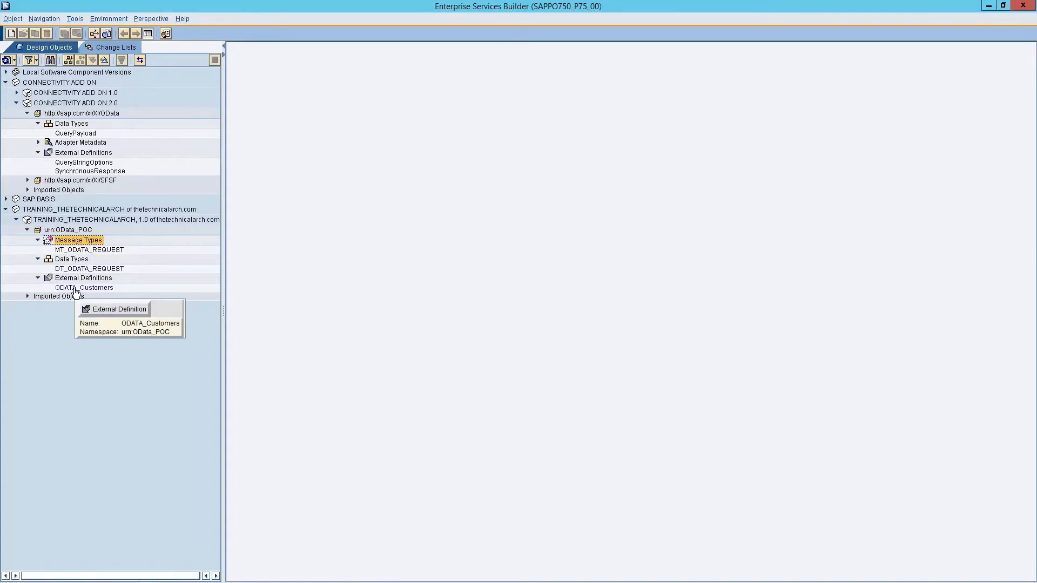
right_click(80, 241)
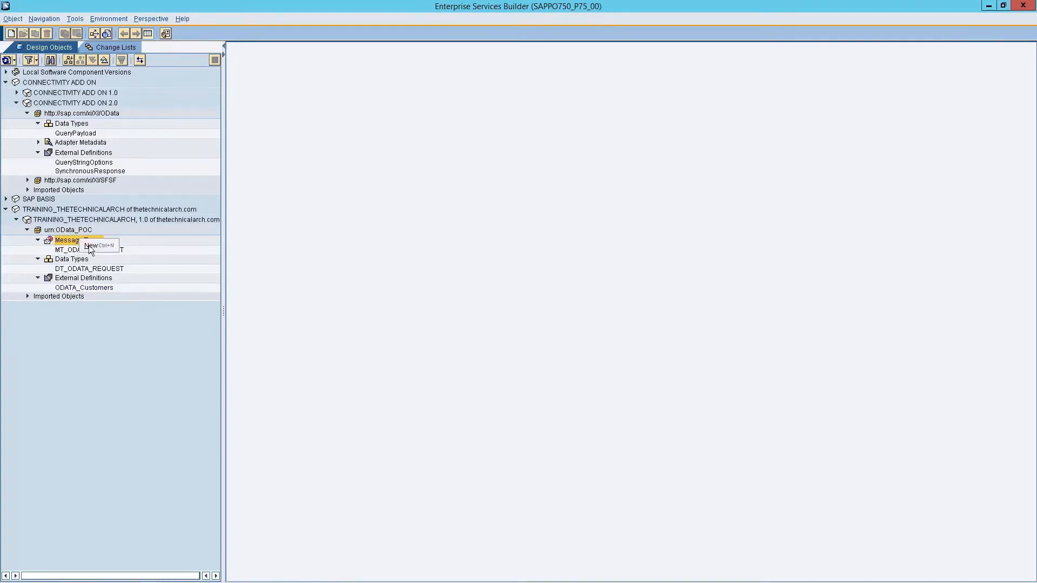
left_click(107, 249)
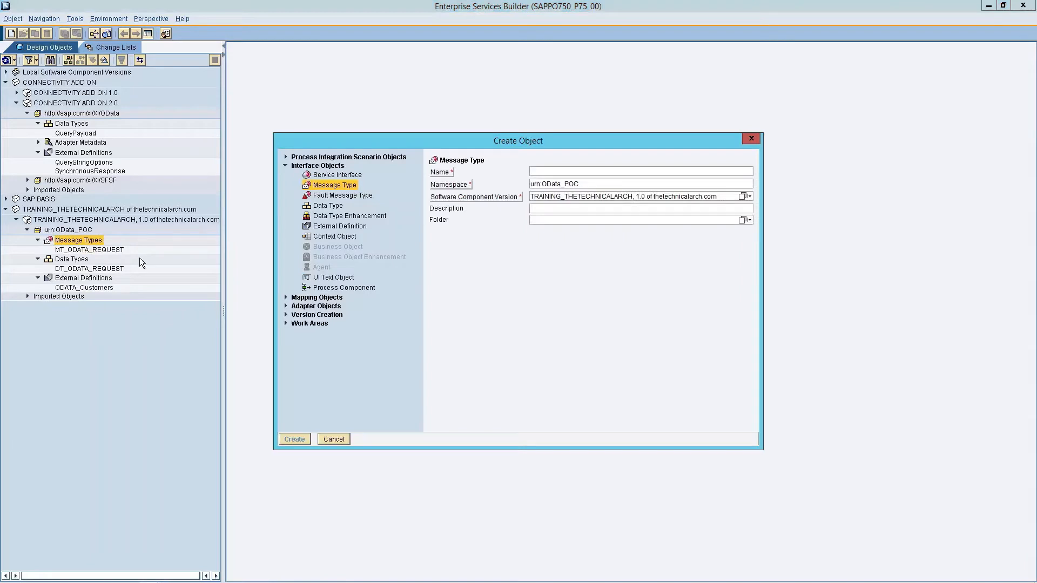
left_click(338, 175)
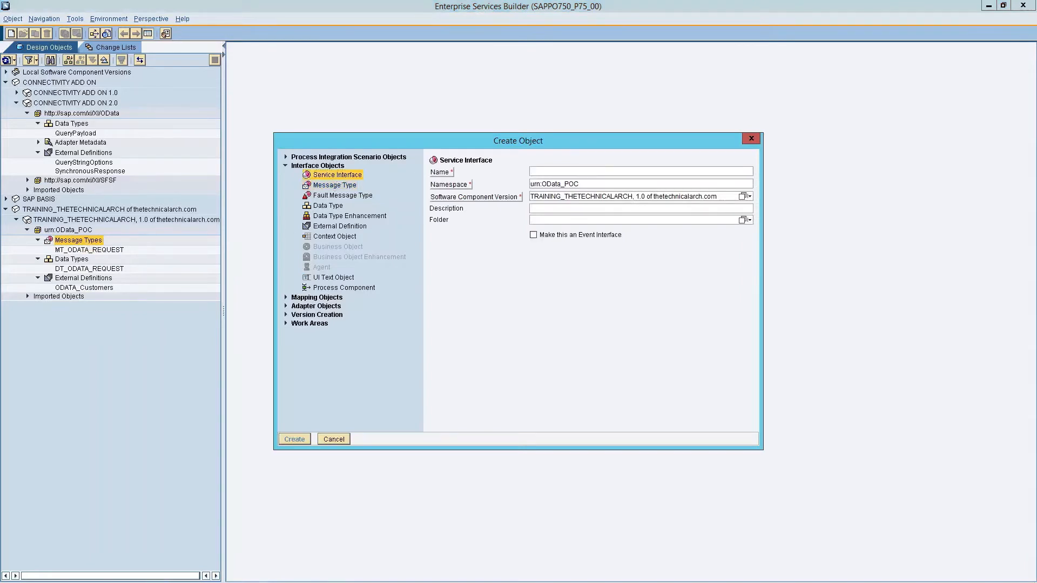
type("SI_ODTAA")
key("BackSpace")
key("BackSpace")
type("ATA_OUTBOUND")
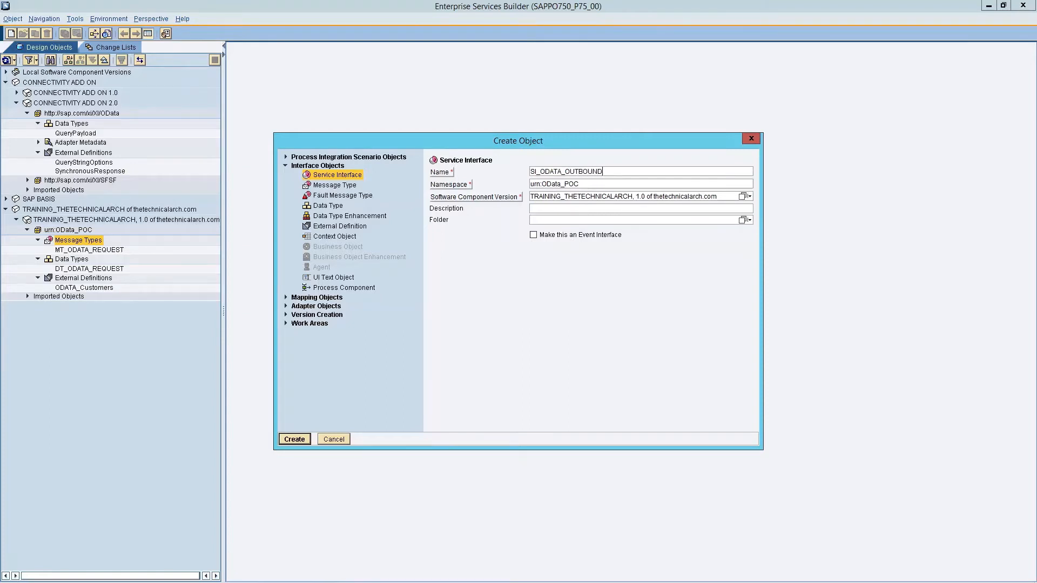
key("Return")
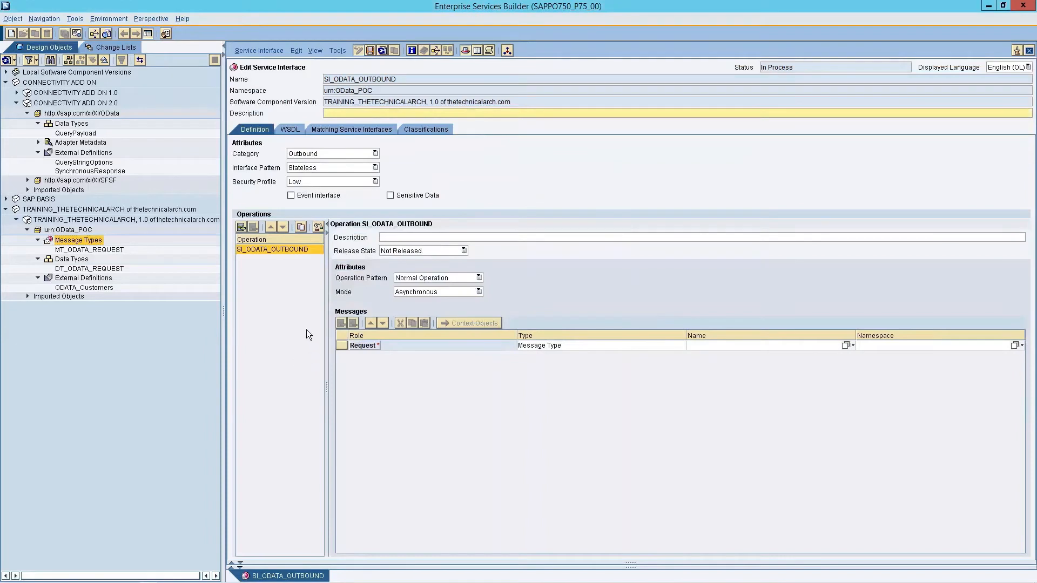
Set the SI_ODATA_OUTBOUND operation mode to Synchronous and assign MT_ODATA_REQUEST as its request message
left_click(445, 293)
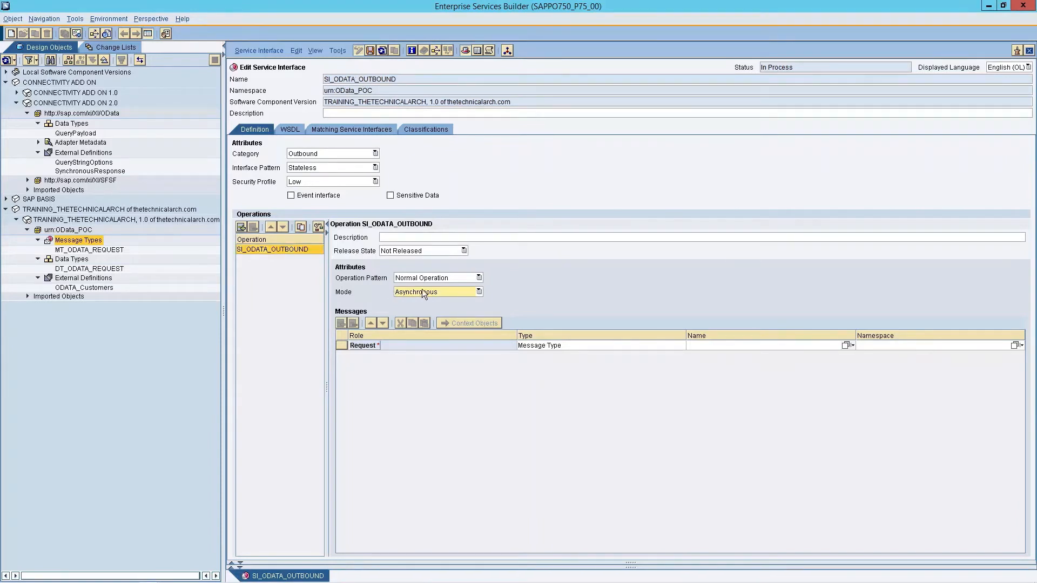
left_click(435, 291)
left_click(426, 312)
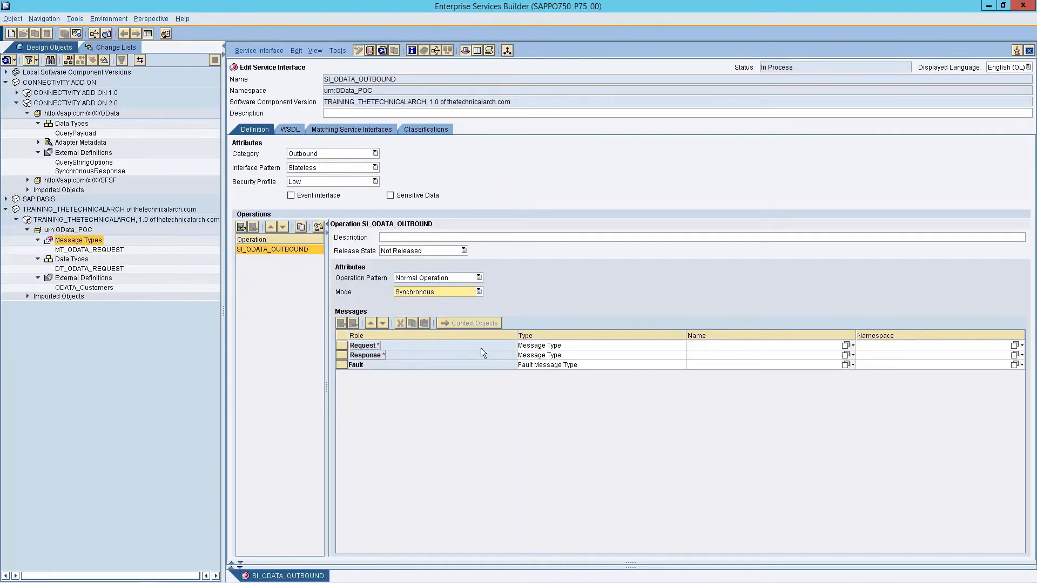
left_click(845, 345)
double_click(357, 269)
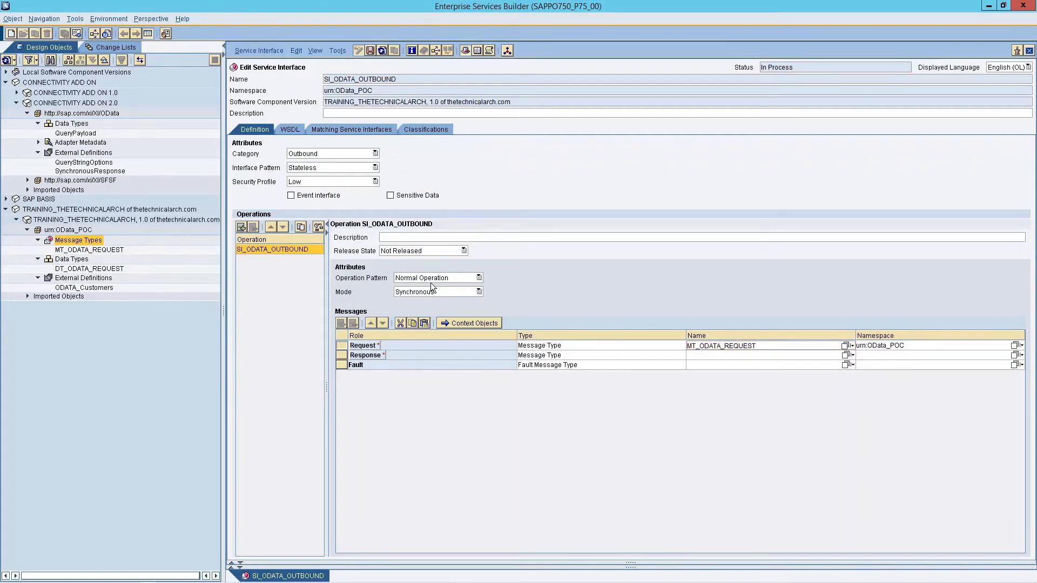
Set the outbound interface's response type to External Message and assign the Customers message from ODATA_Customers
left_click(550, 354)
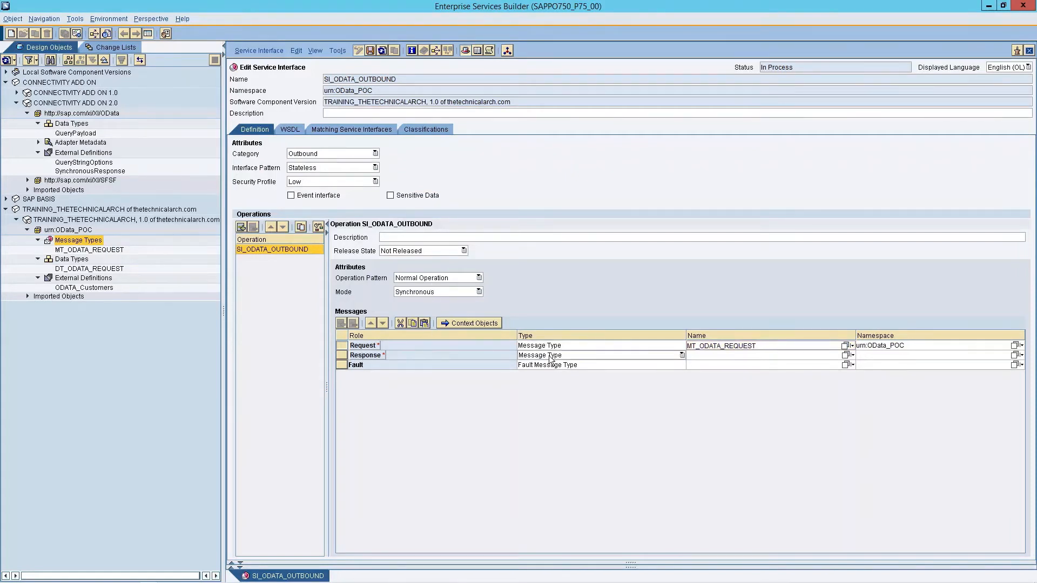
left_click(550, 356)
left_click(547, 374)
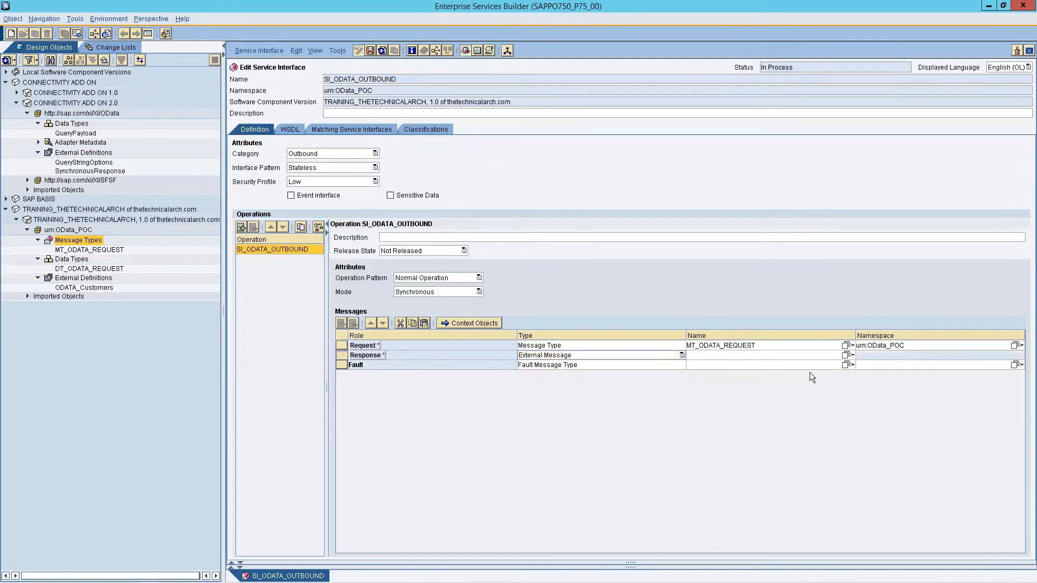
left_click(846, 355)
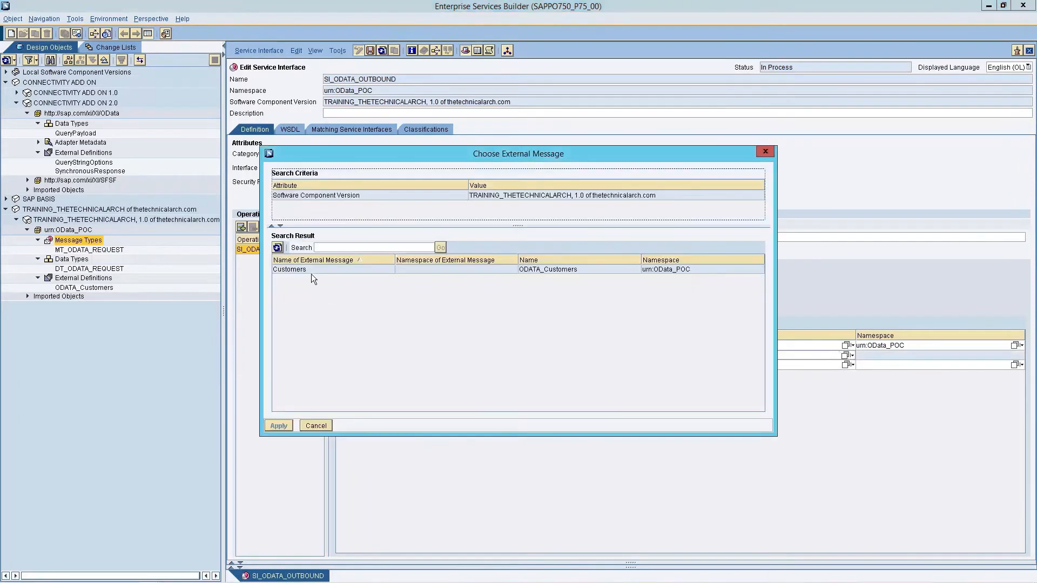
double_click(311, 271)
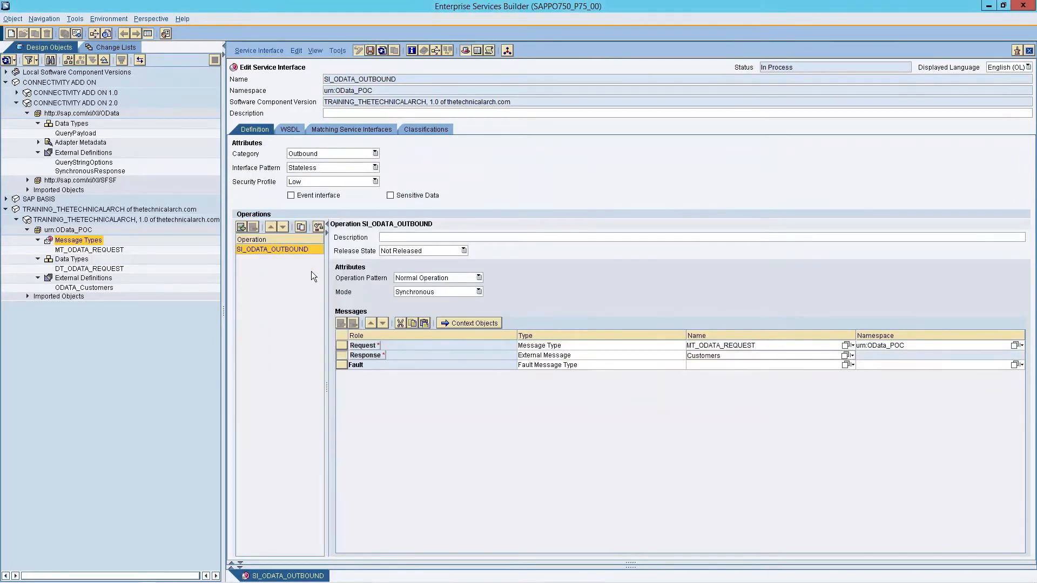
Save the SI_ODATA_OUTBOUND service interface and activate its change list
left_click(371, 50)
left_click(266, 51)
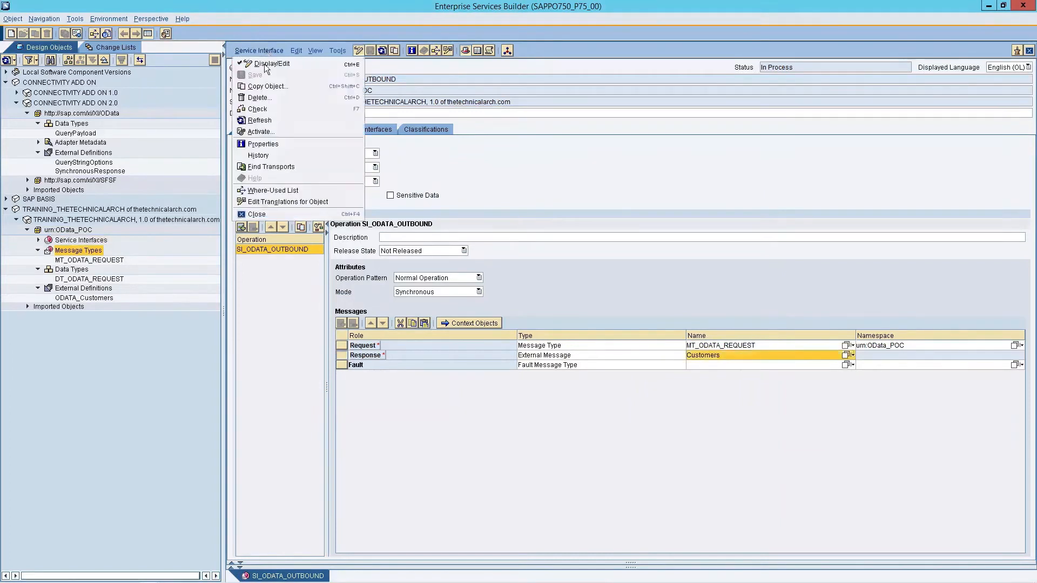
left_click(261, 129)
left_click(405, 401)
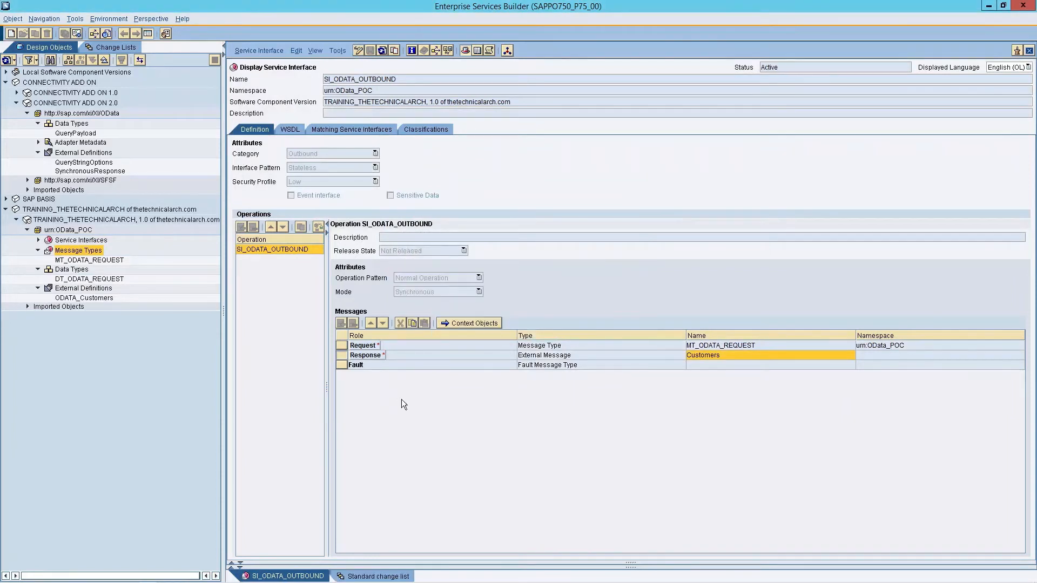
Create a service interface named SI_ODATA_INBOUND in the urn:OData_POC namespace
left_click(80, 241)
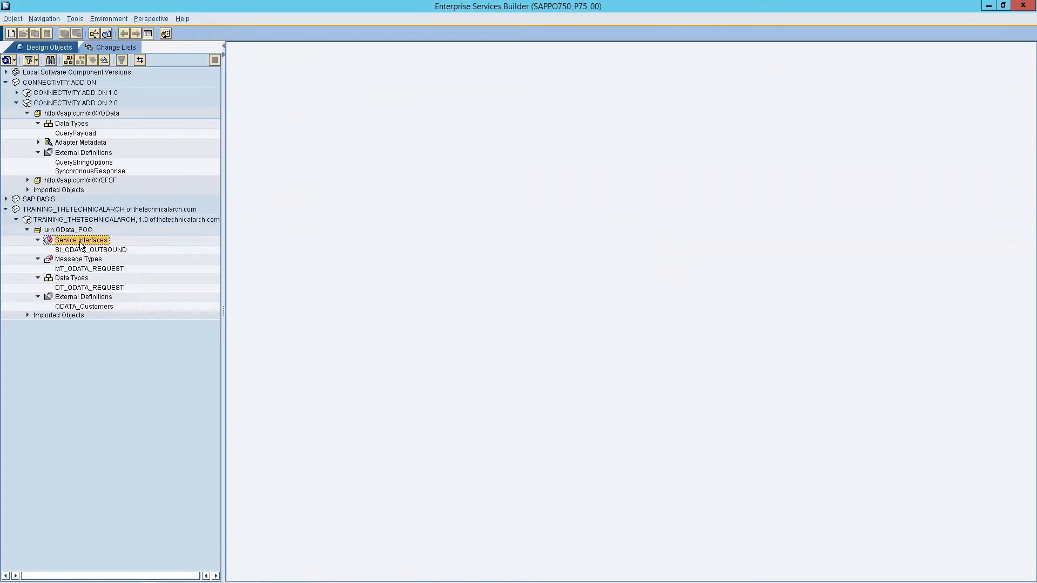
right_click(79, 243)
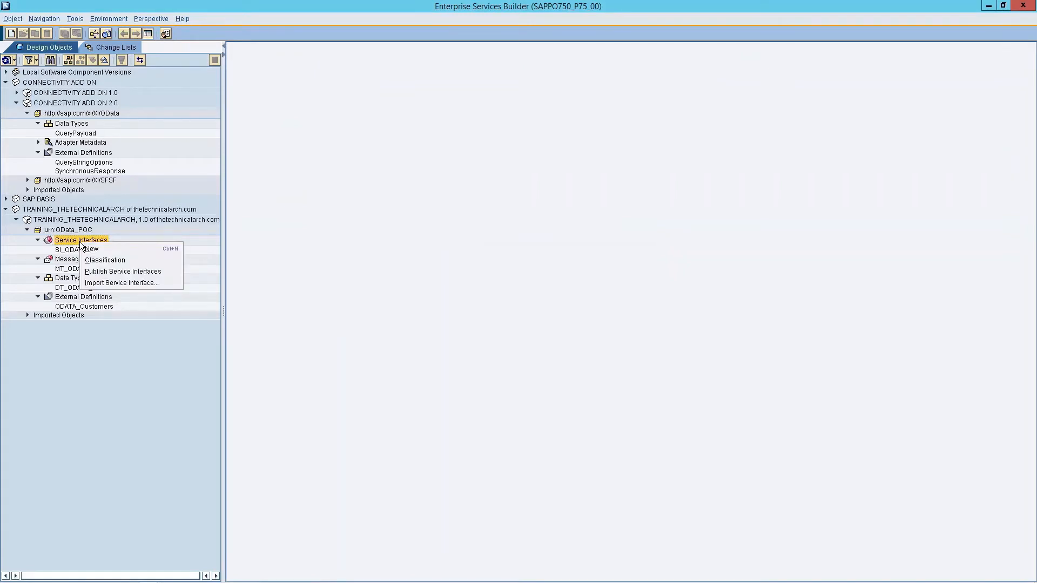
left_click(92, 248)
left_click(530, 171)
type("SI")
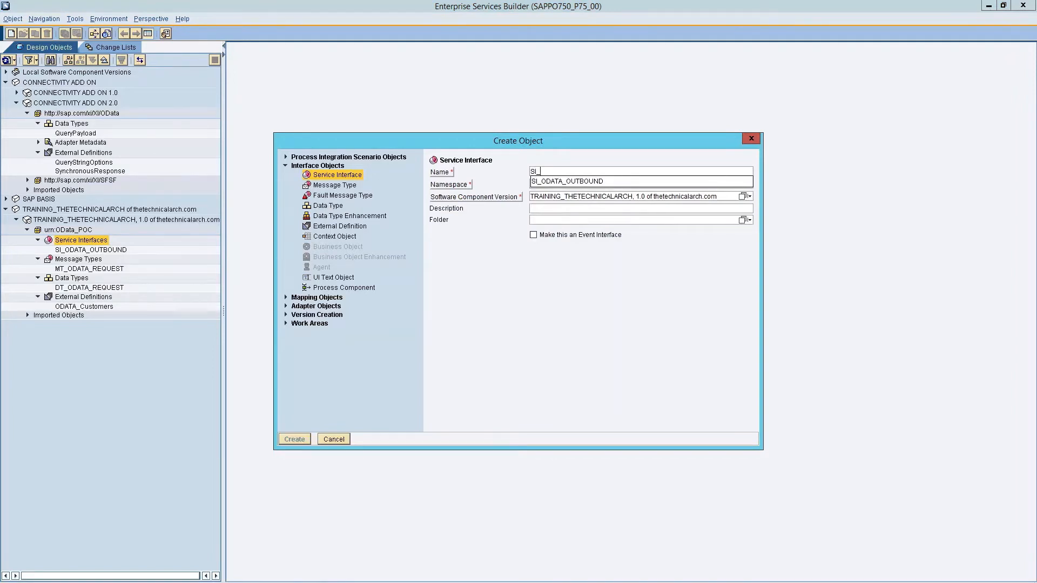
type("_ODATA_INBOUND")
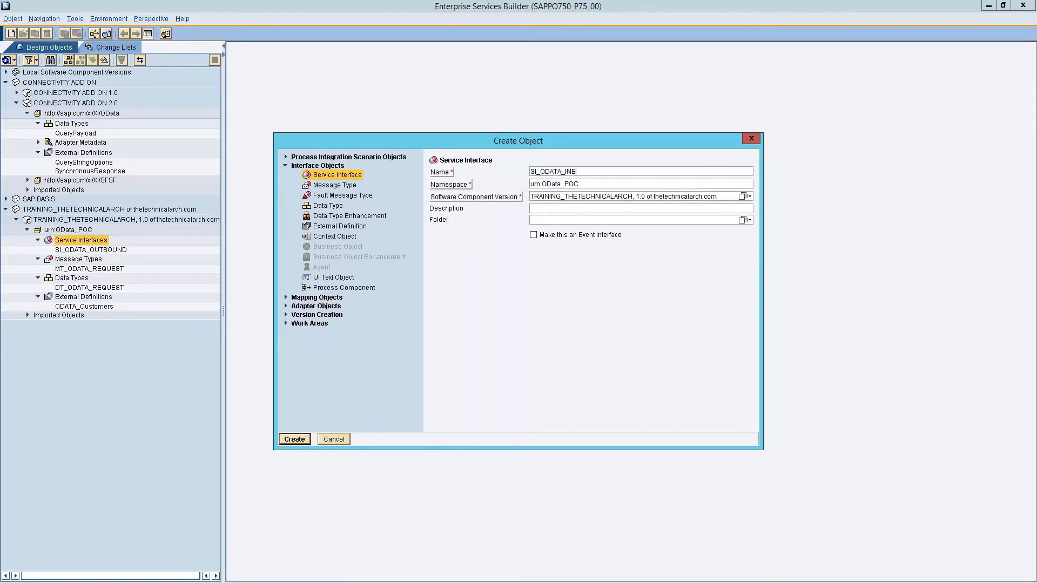
left_click(294, 439)
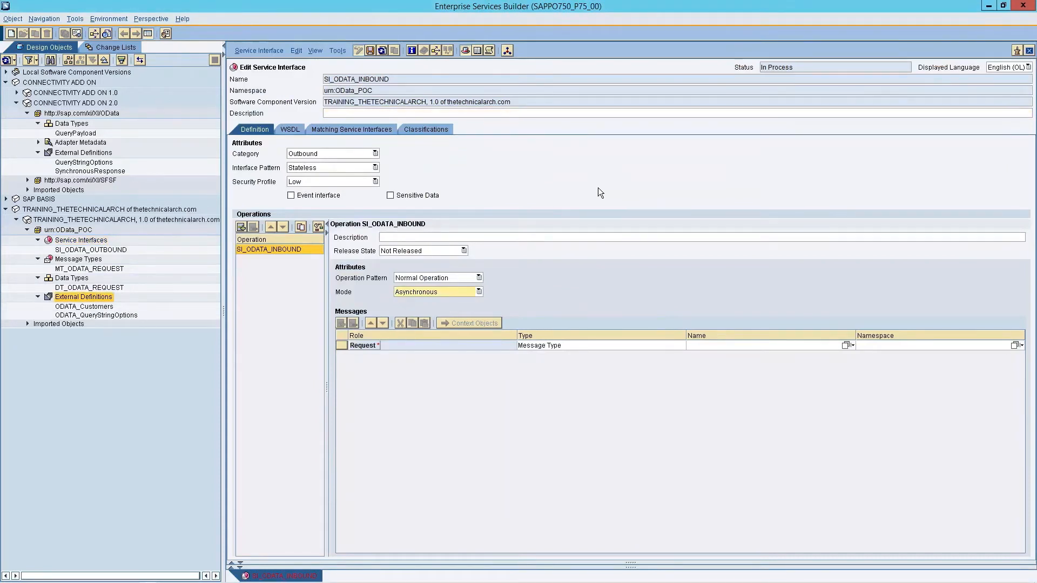
Set the SI_ODATA_INBOUND category to Inbound and its operation mode to Synchronous
left_click(374, 153)
left_click(316, 174)
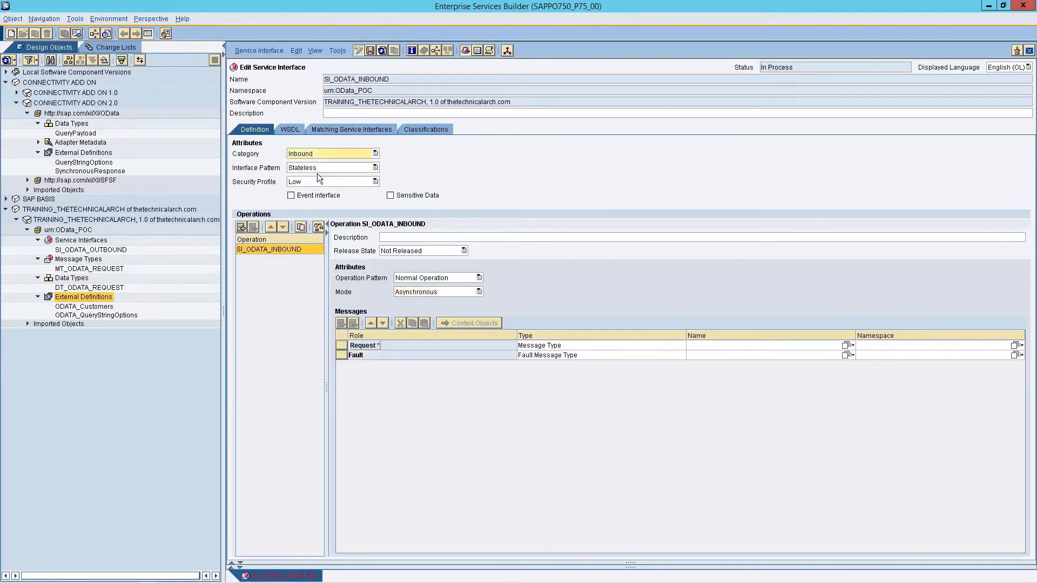
left_click(467, 294)
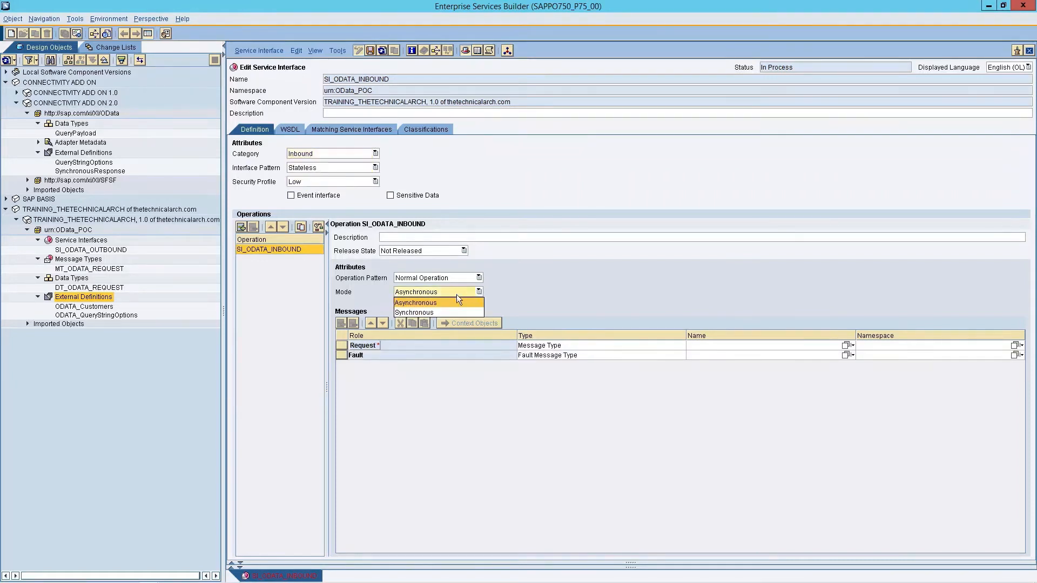
left_click(414, 313)
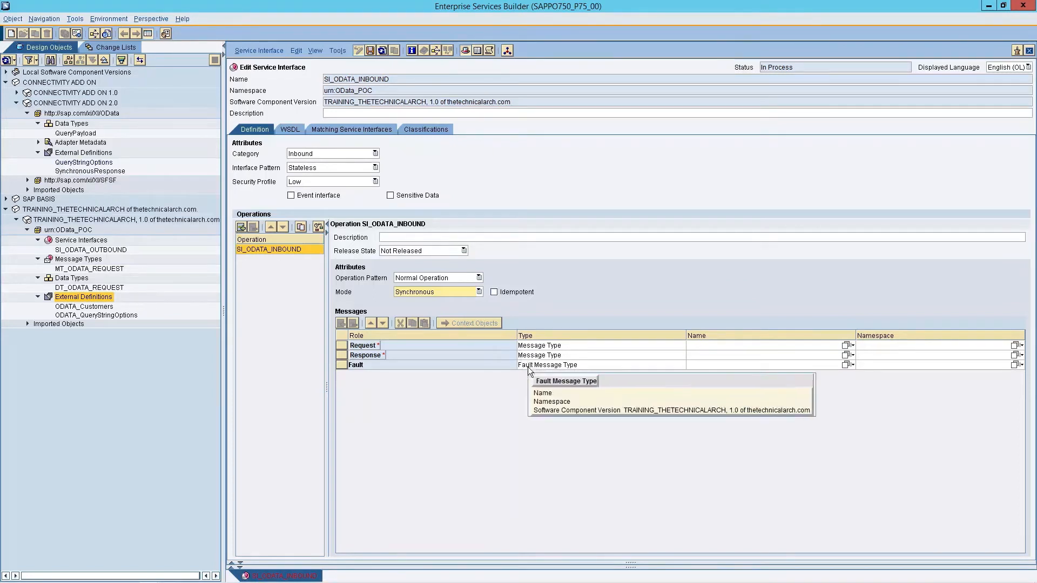
Set the inbound interface's request type to External Message and assign QueryStringOptions from the ODATA_QueryStringOptions external definition
left_click(673, 348)
left_click(673, 346)
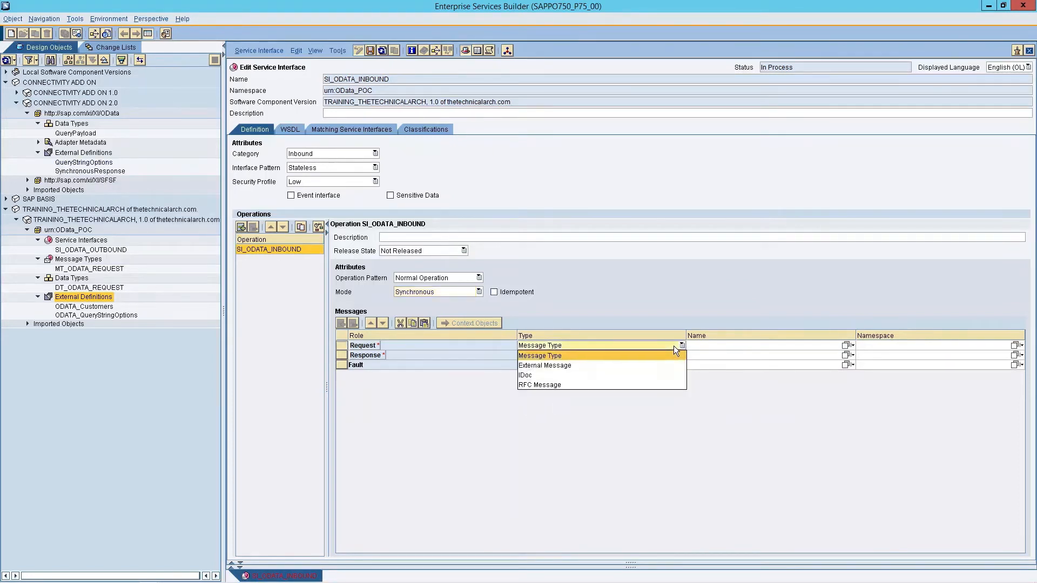
left_click(544, 365)
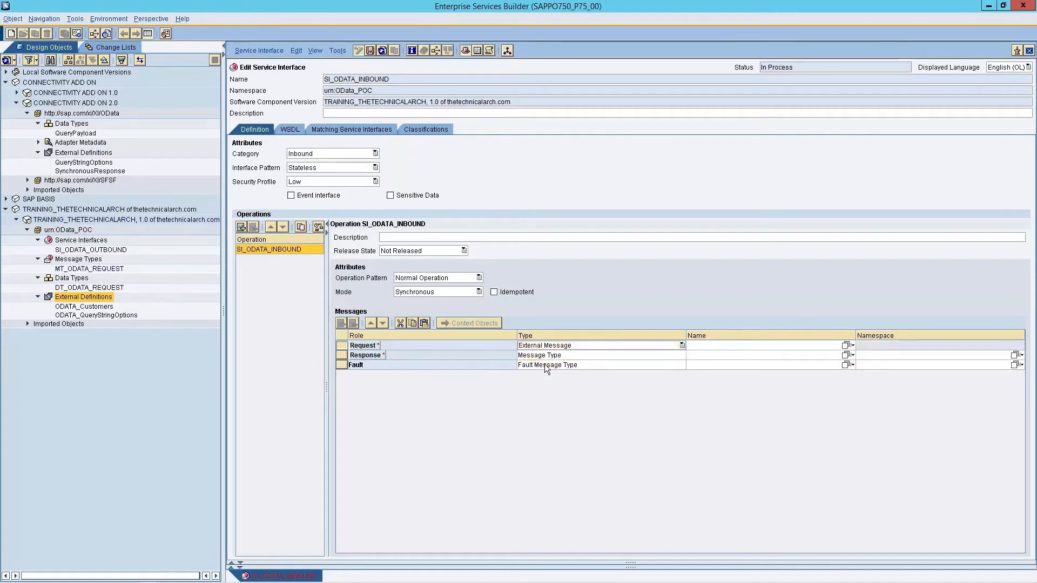
left_click_drag(134, 319, 715, 343)
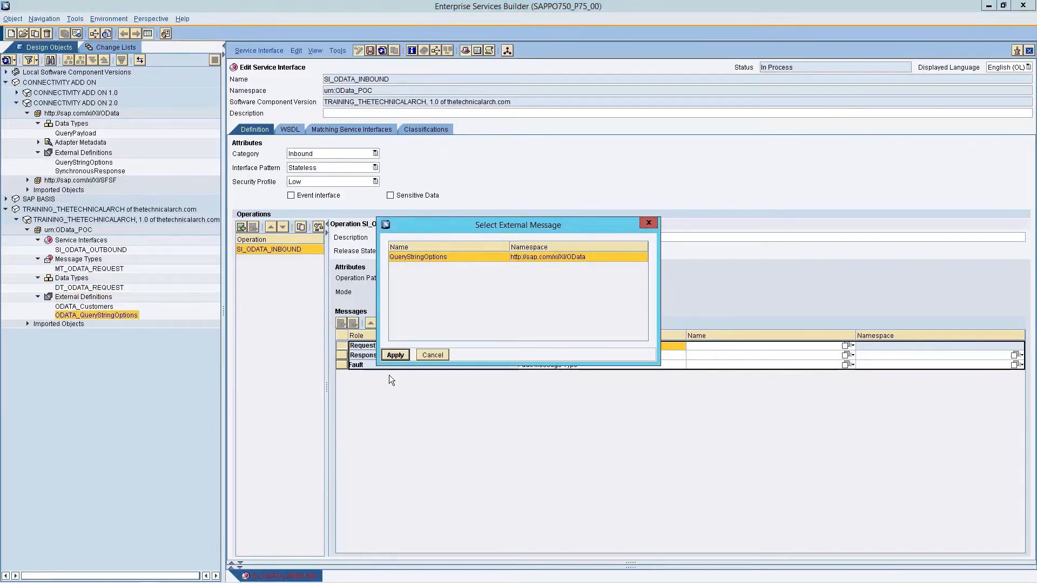
left_click(396, 355)
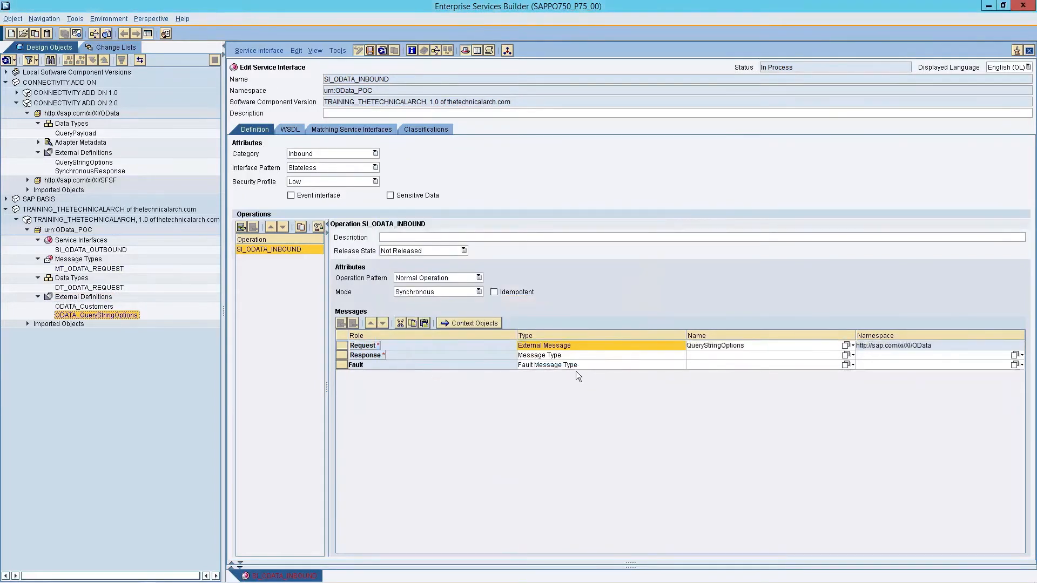
Assign the Customers external message from ODATA_Customers as the inbound interface's response and save SI_ODATA_INBOUND
left_click(546, 357)
left_click(547, 358)
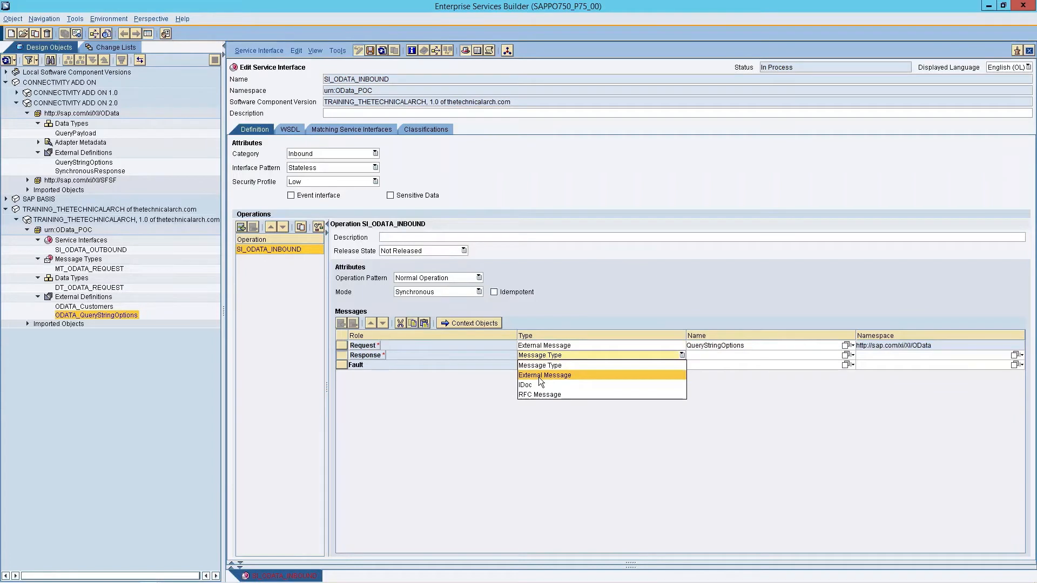
left_click(539, 377)
left_click_drag(102, 307, 717, 355)
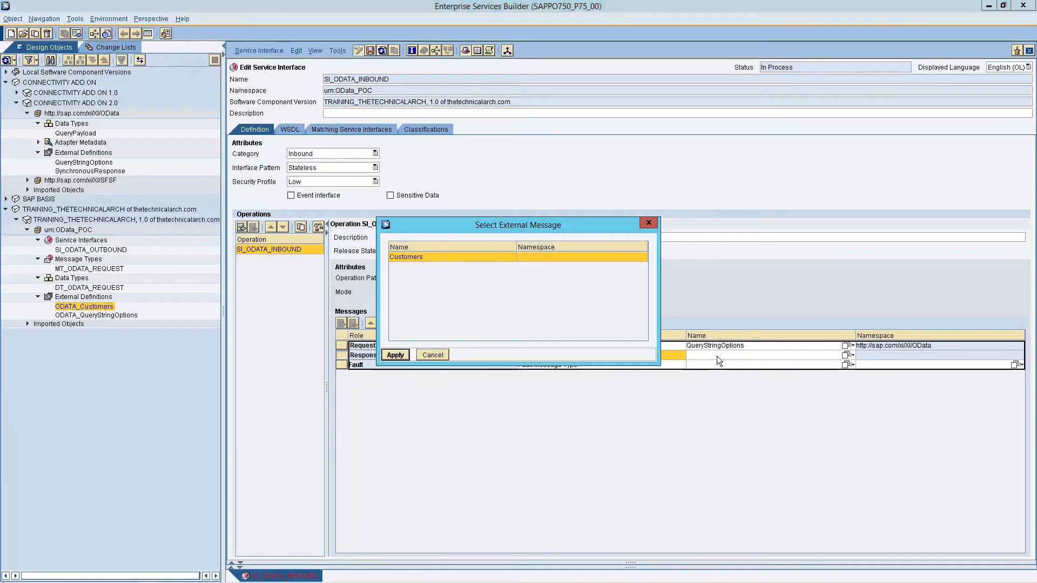
left_click(395, 356)
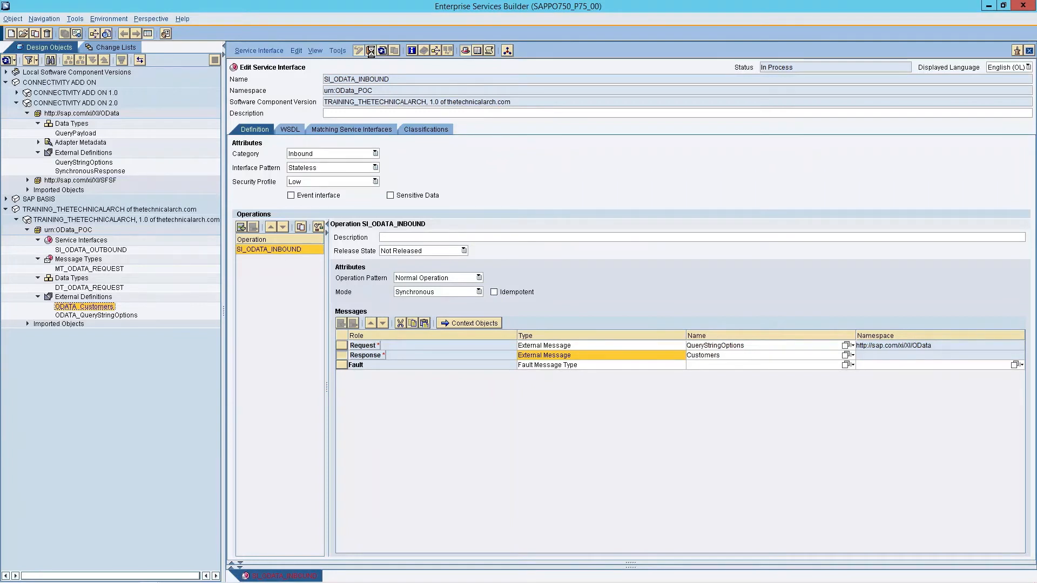
left_click(370, 51)
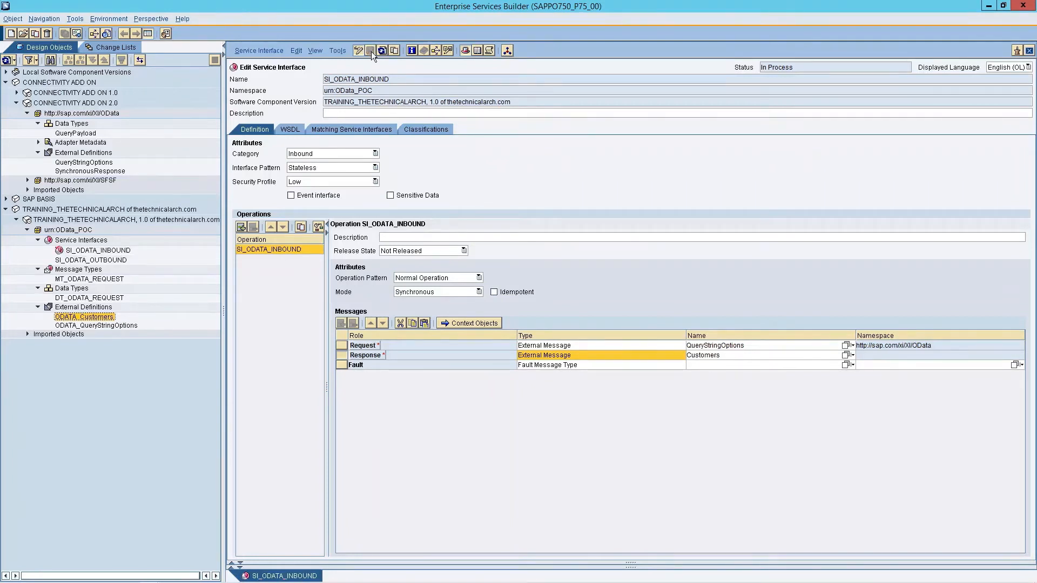
Activate the SI_ODATA_INBOUND service interface through the standard change list
left_click(249, 50)
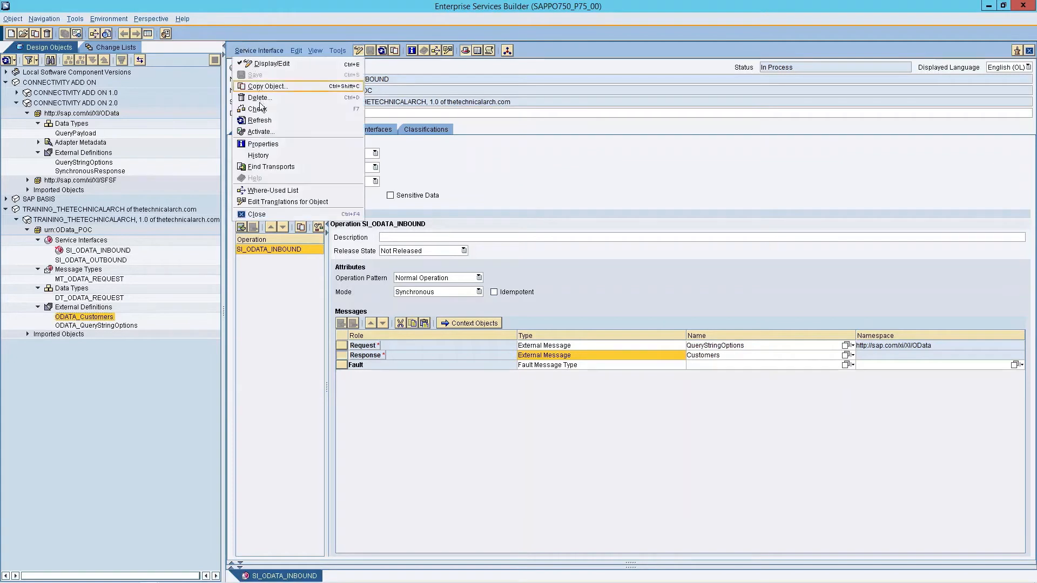
left_click(261, 131)
left_click(404, 401)
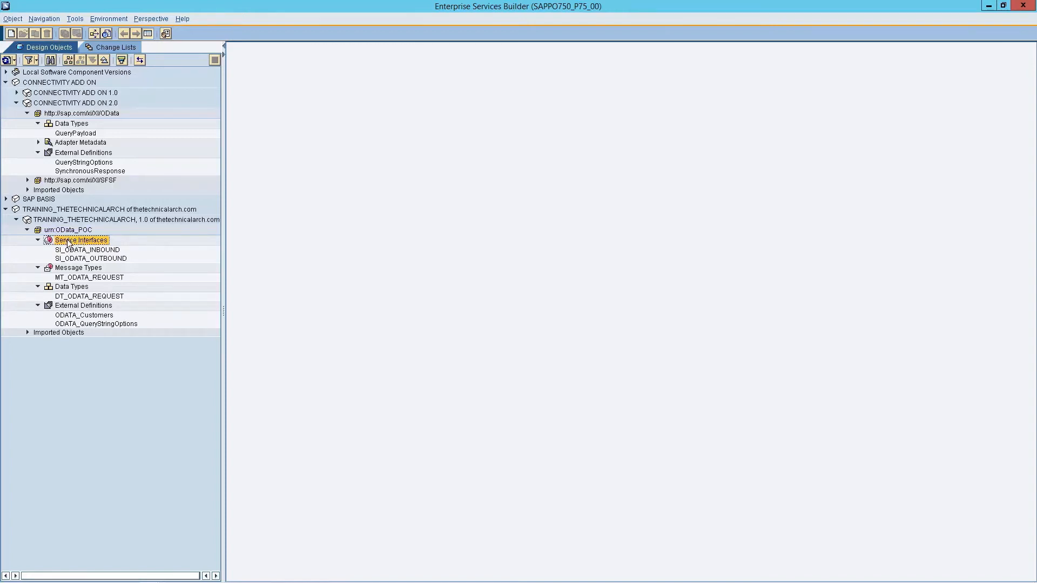
Create a message mapping named MM_ODATA_REQUEST in the urn:OData_POC namespace
right_click(70, 240)
left_click(76, 246)
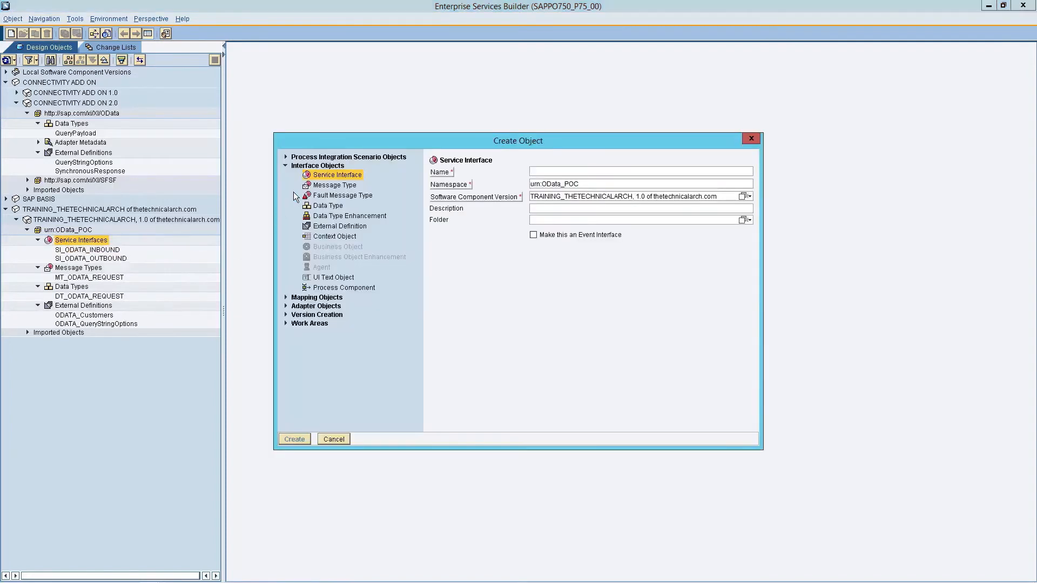
left_click(286, 298)
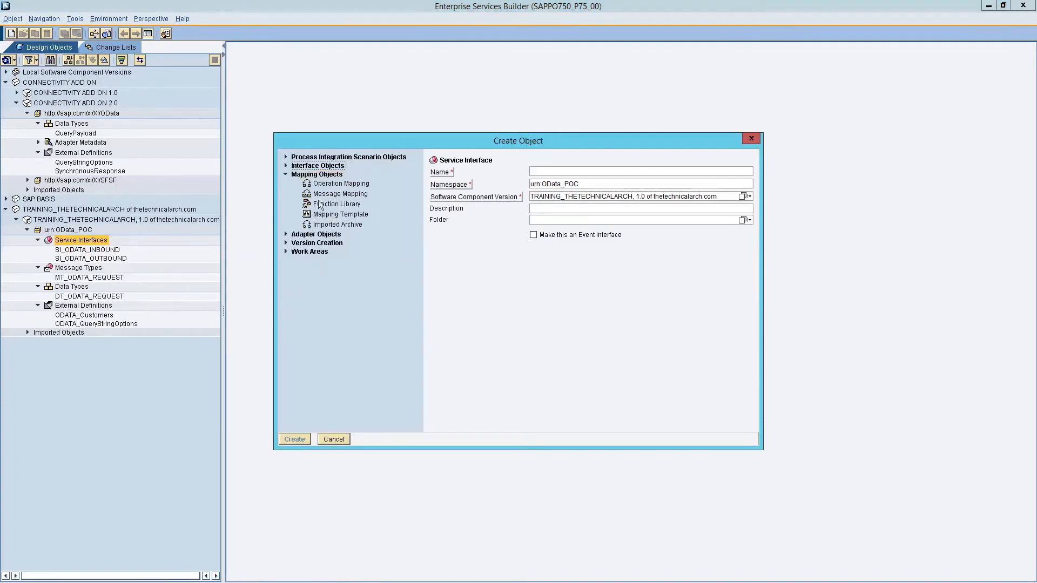
left_click(338, 193)
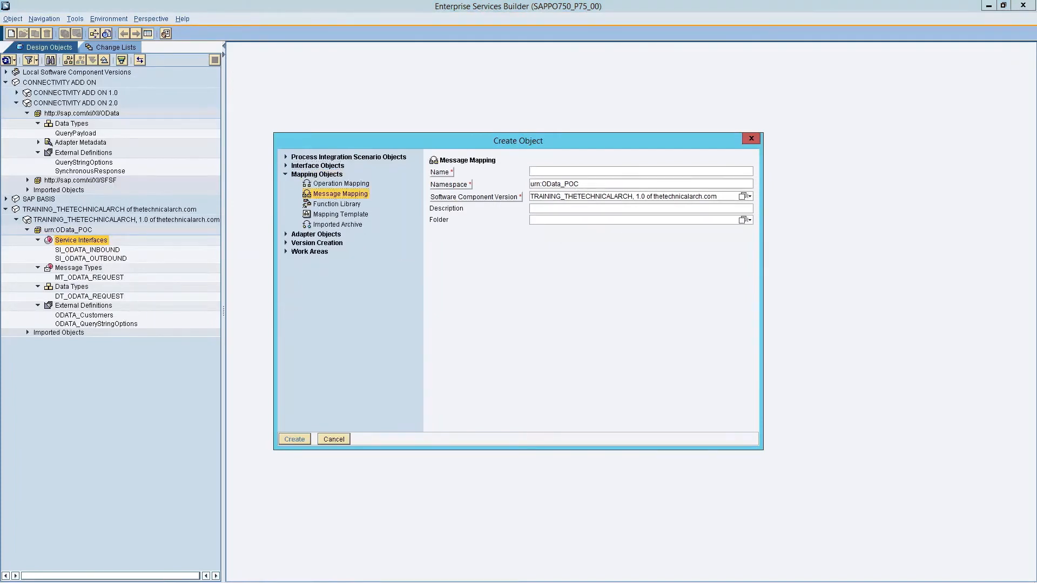
type("M")
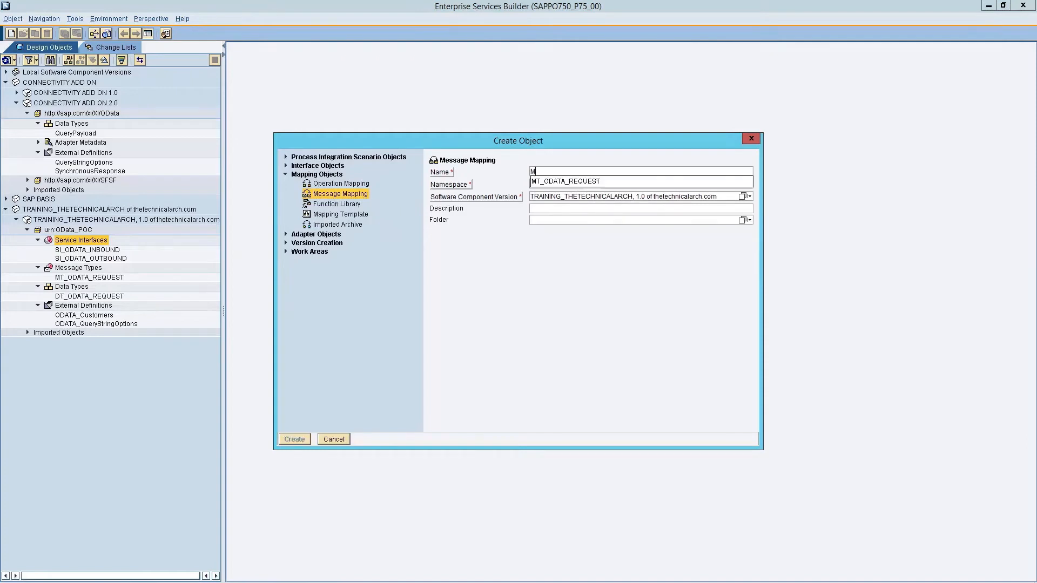
type("M_O")
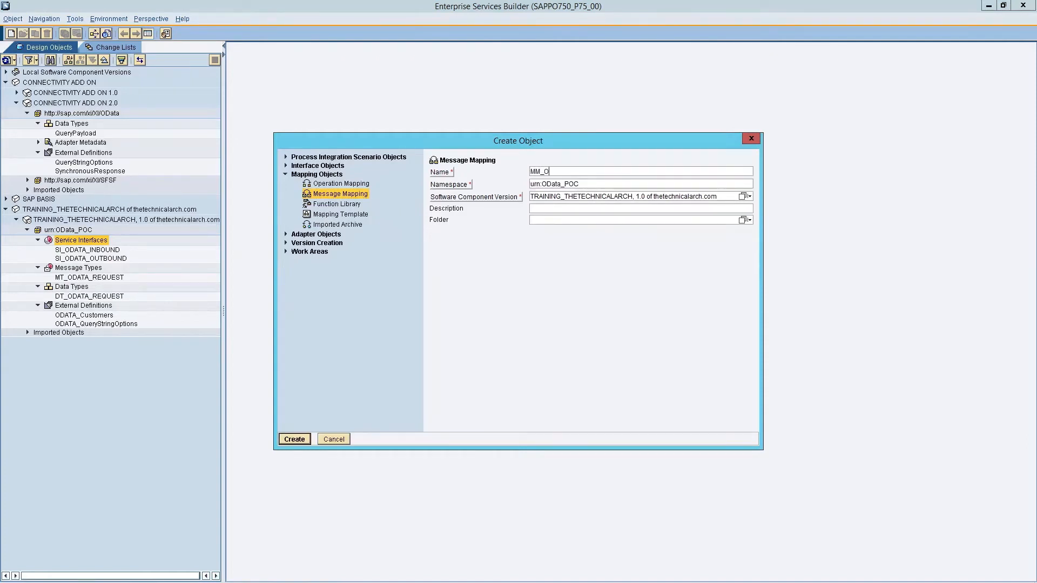
type("DATA_REQUEST")
key("Return")
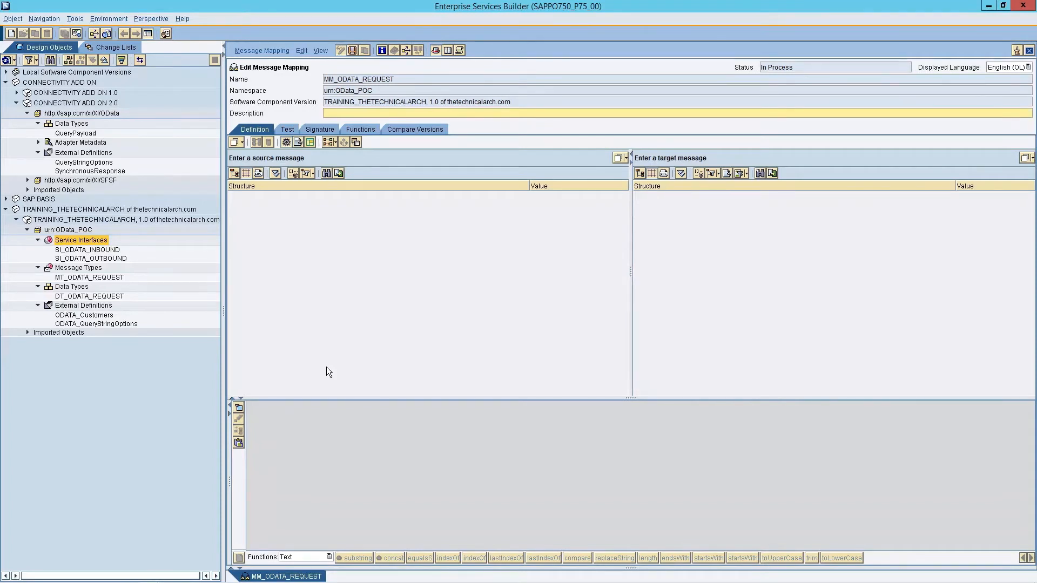
Assign ODATA_QueryStringOptions as the target message and MT_ODATA_REQUEST as the source message of MM_ODATA_REQUEST
left_click_drag(110, 323, 399, 301)
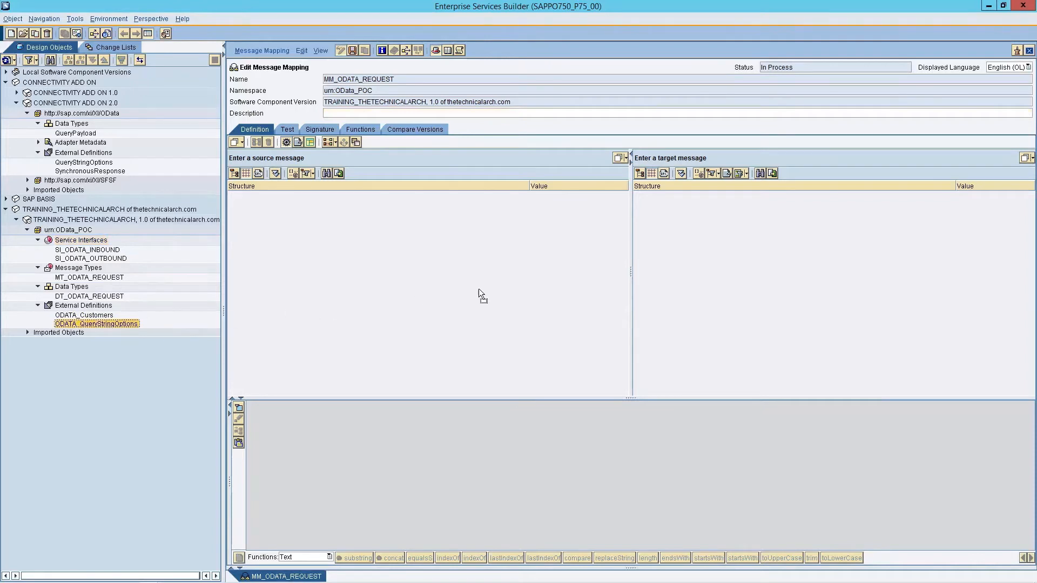
left_click_drag(760, 164, 763, 160)
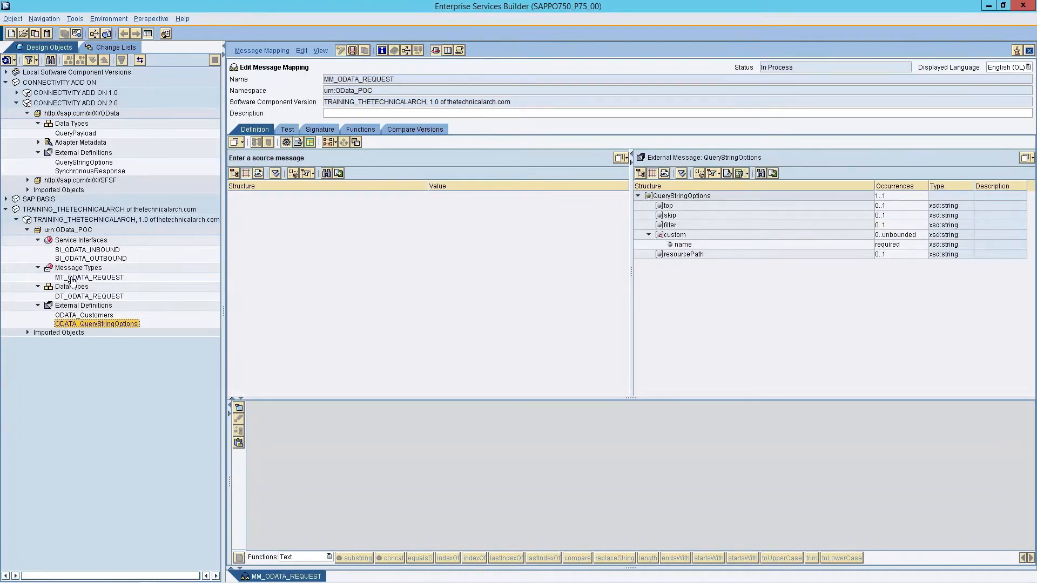
left_click_drag(73, 280, 313, 157)
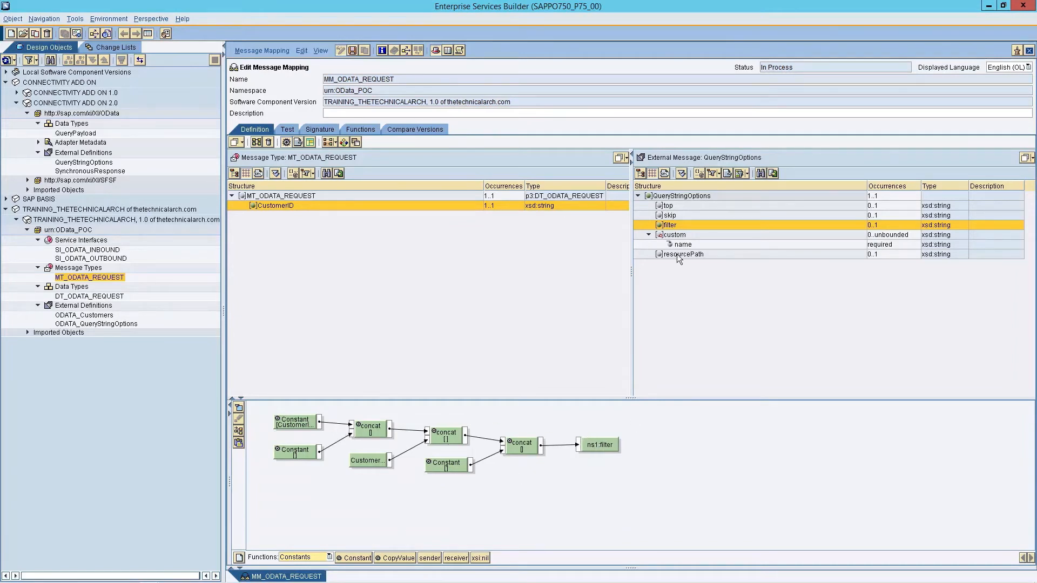
Display the queue of the filter target field to check the concatenated CustomerID expression
right_click(601, 445)
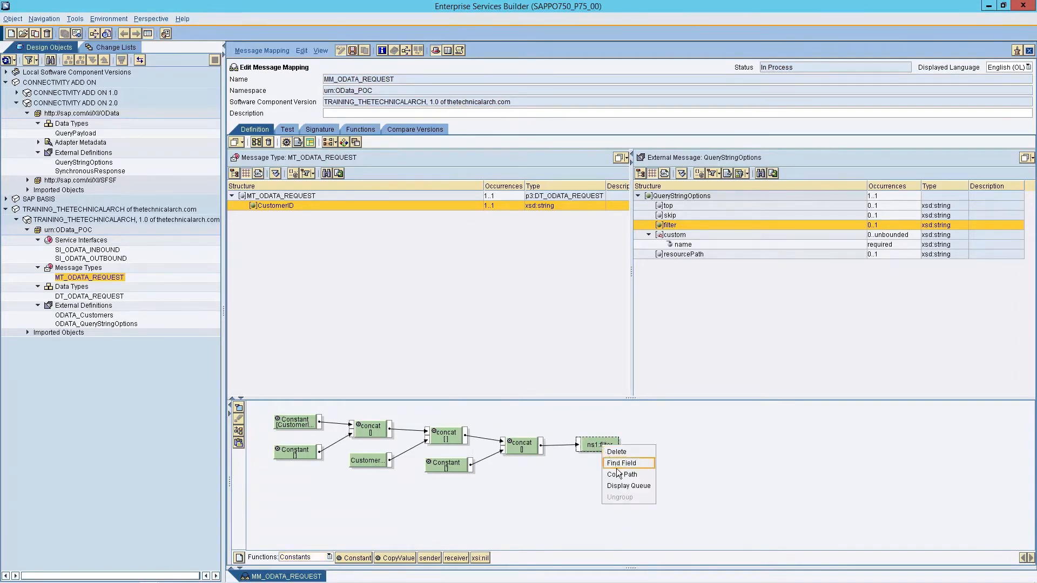
left_click(621, 485)
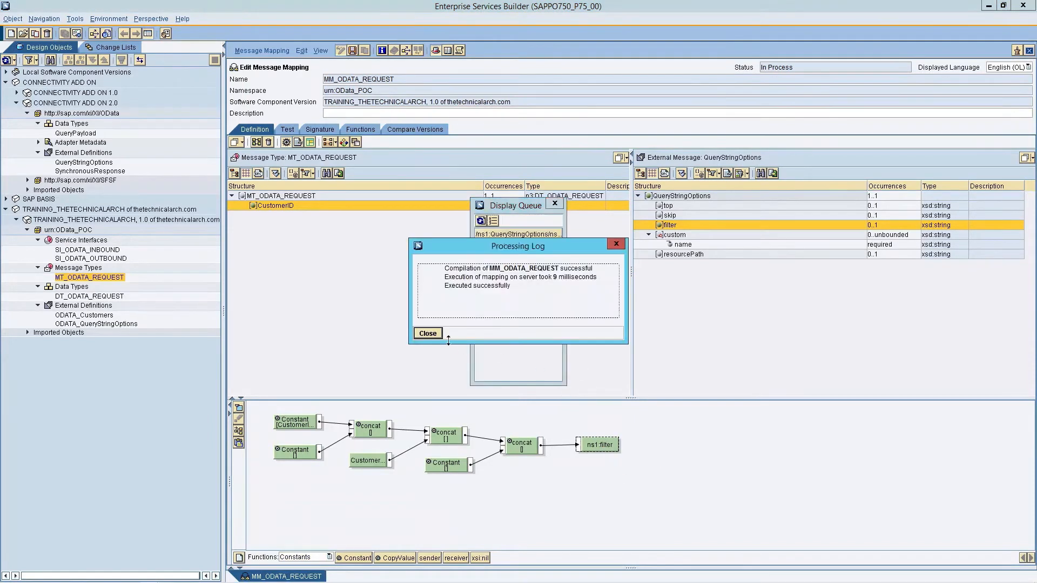
left_click(427, 333)
left_click_drag(569, 382, 721, 402)
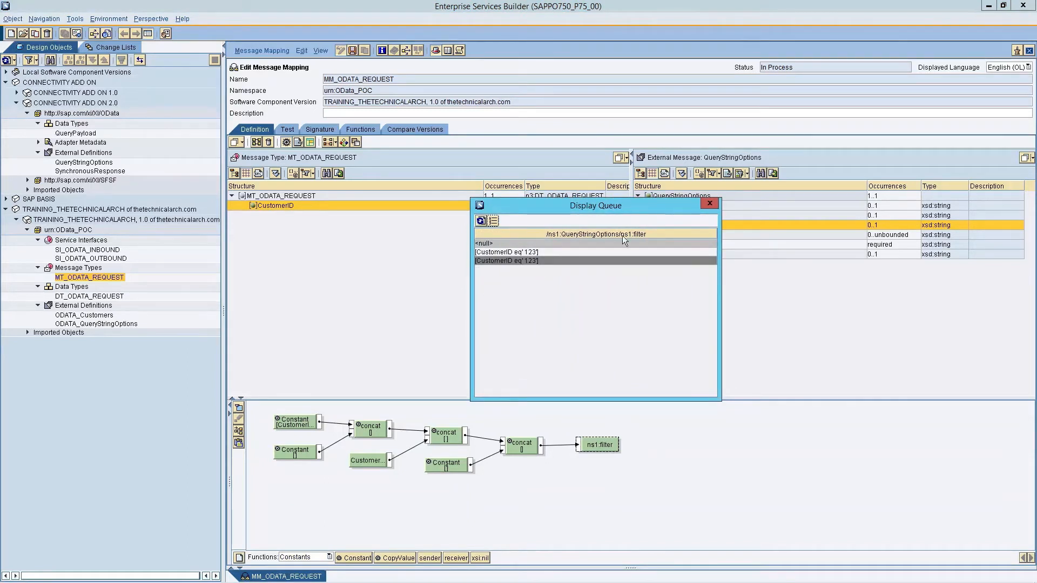
left_click(710, 204)
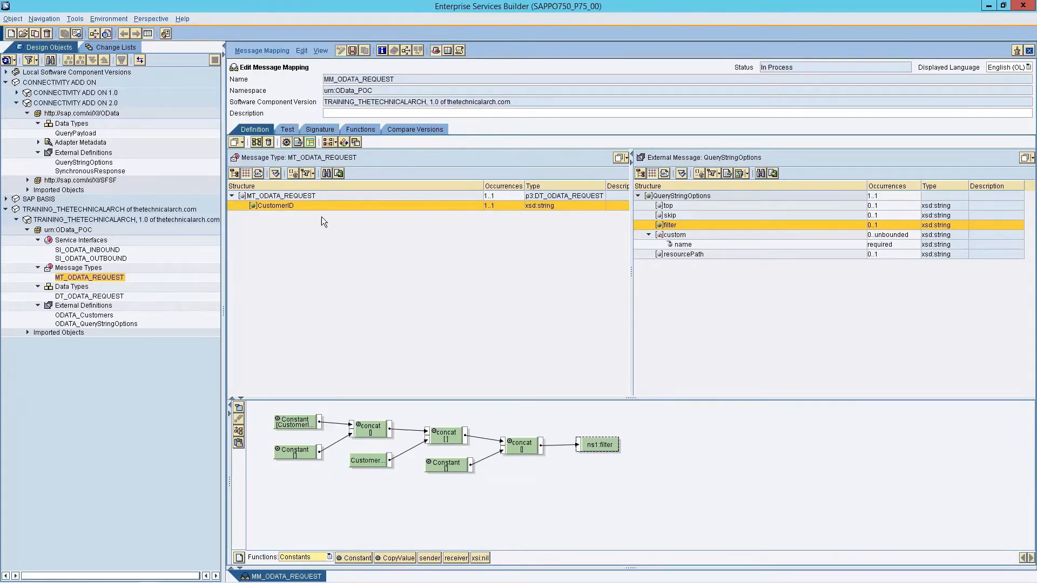
Map the MT_ODATA_REQUEST root node to the QueryStringOptions root node, then activate and close the MM_ODATA_REQUEST mapping
left_click(315, 196)
left_click(681, 196)
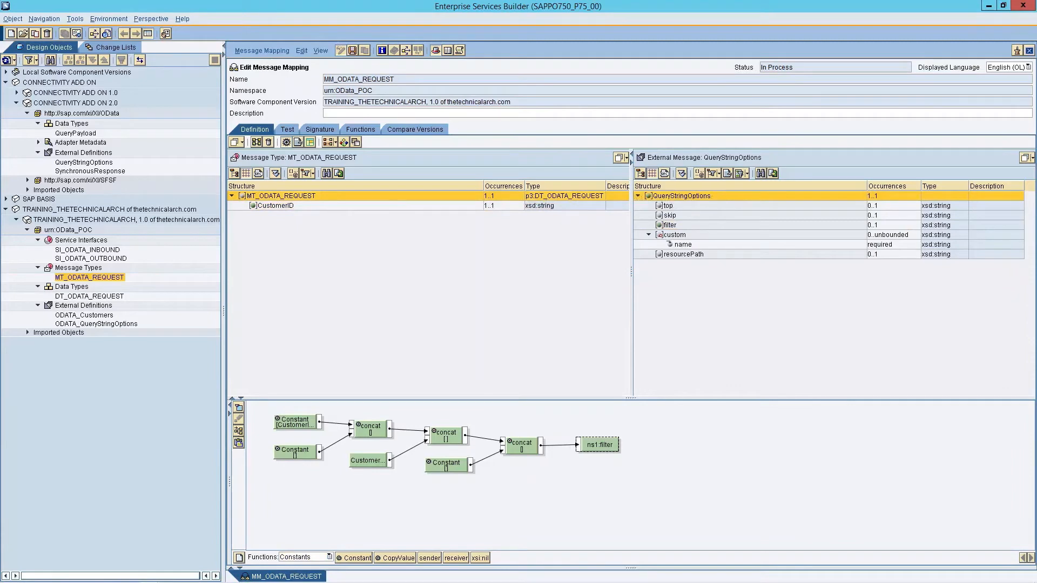
left_click(253, 50)
left_click(270, 138)
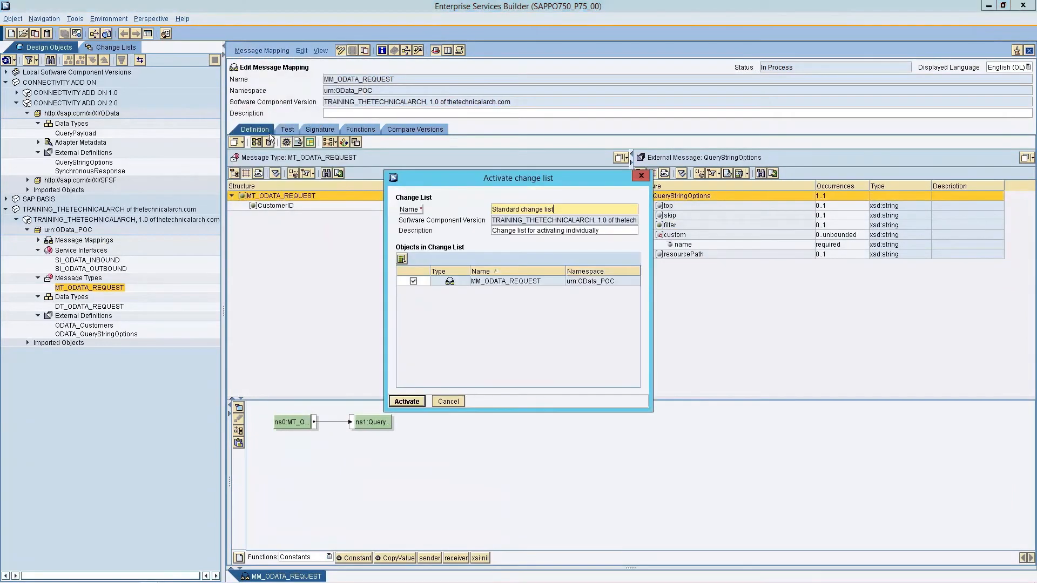
left_click(400, 400)
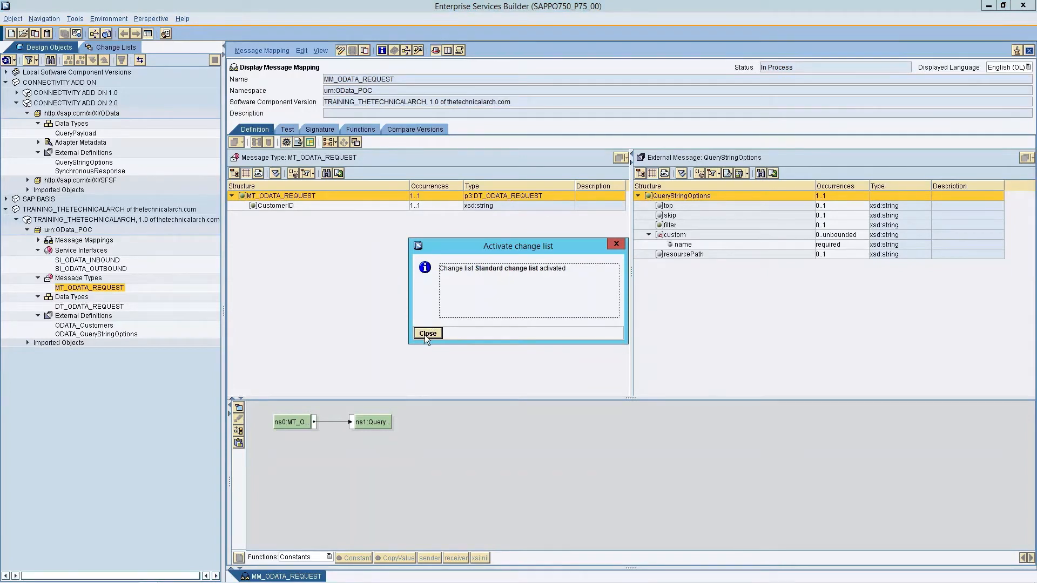
left_click(426, 334)
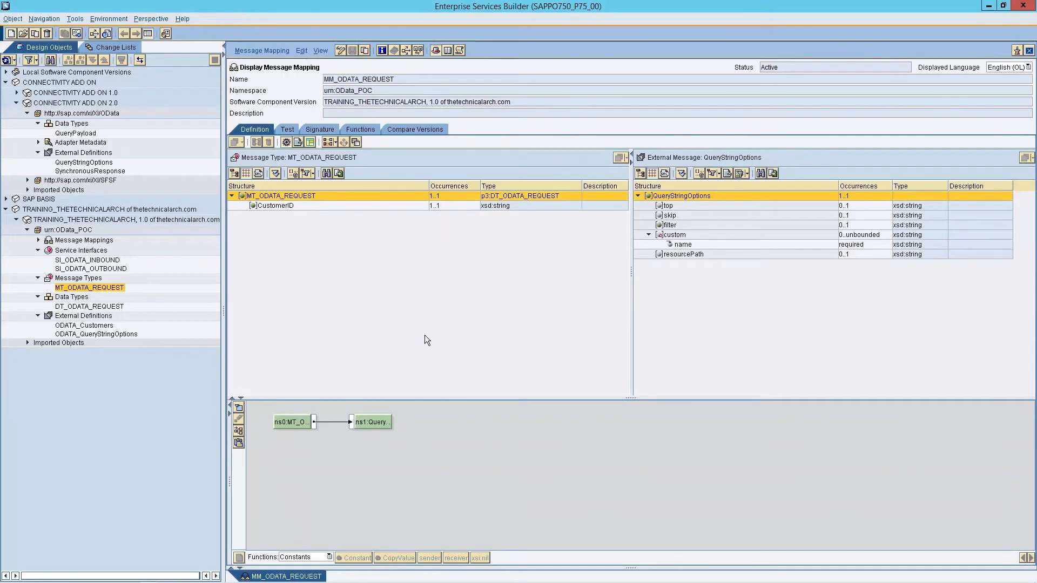
left_click(1028, 50)
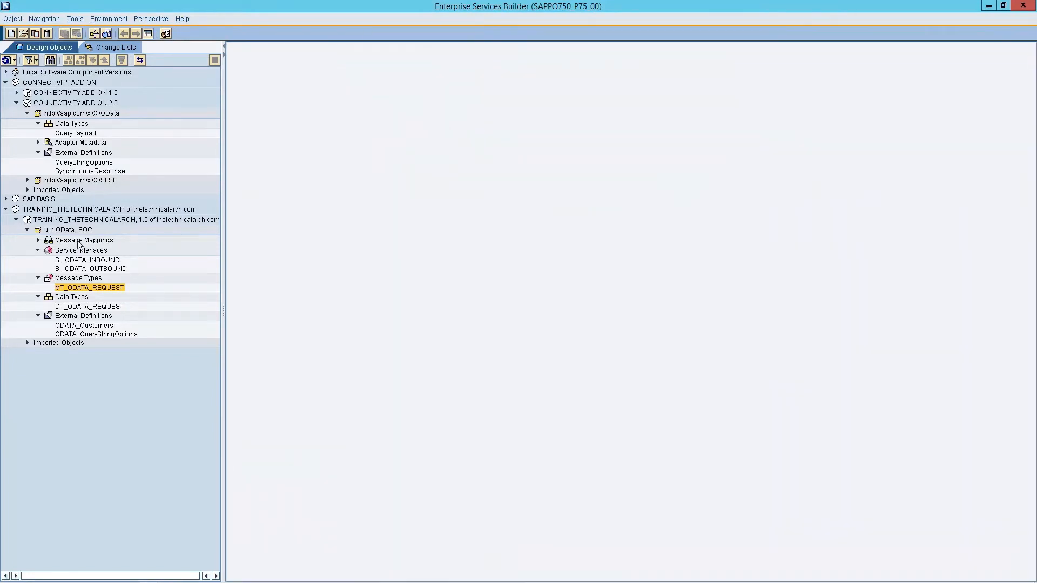
Create a message mapping named MM_ODATA_RESPONSE in the urn:OData_POC namespace
left_click(38, 240)
left_click(90, 241)
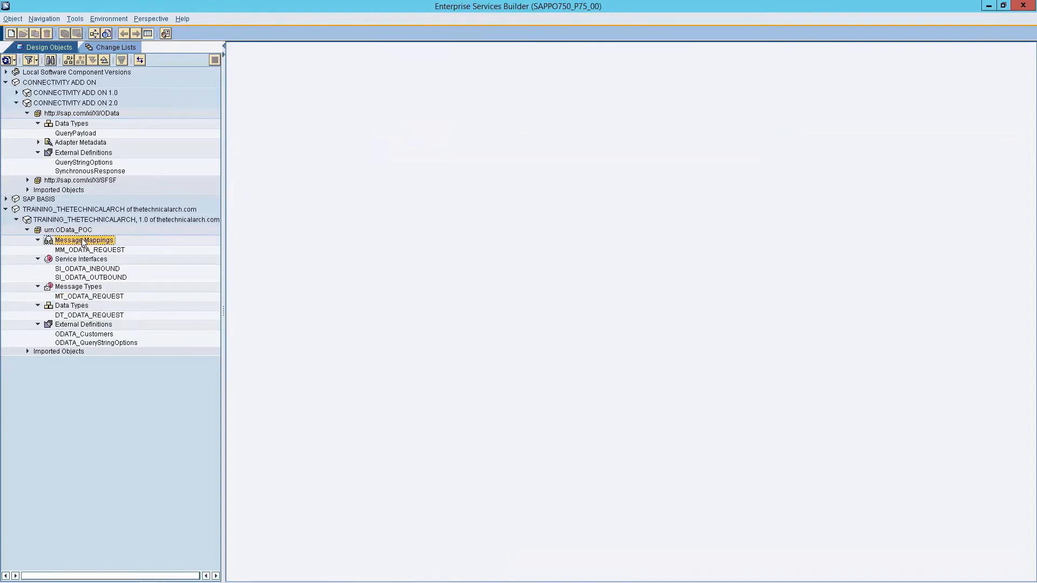
right_click(83, 243)
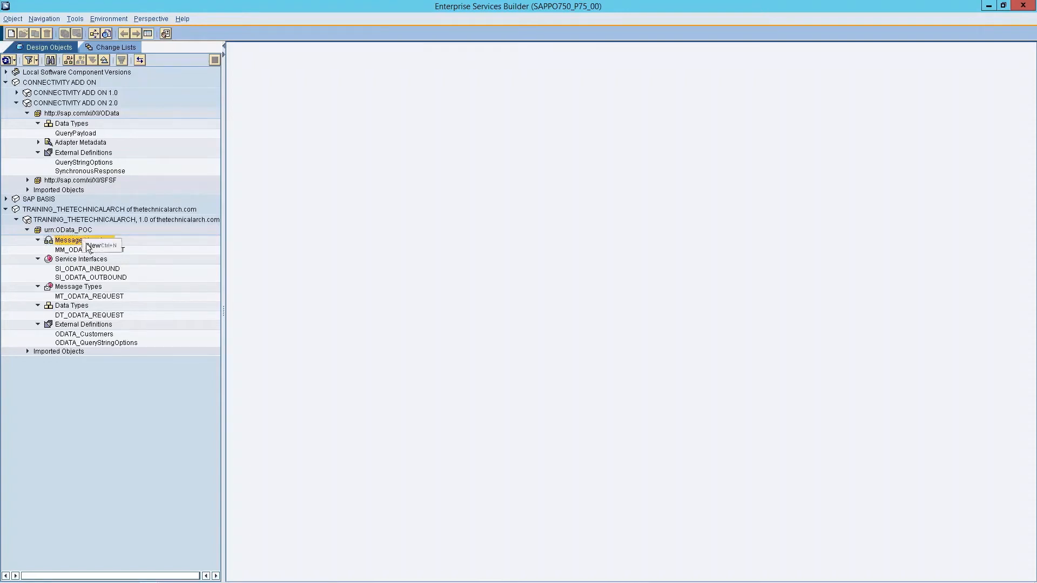
left_click(105, 246)
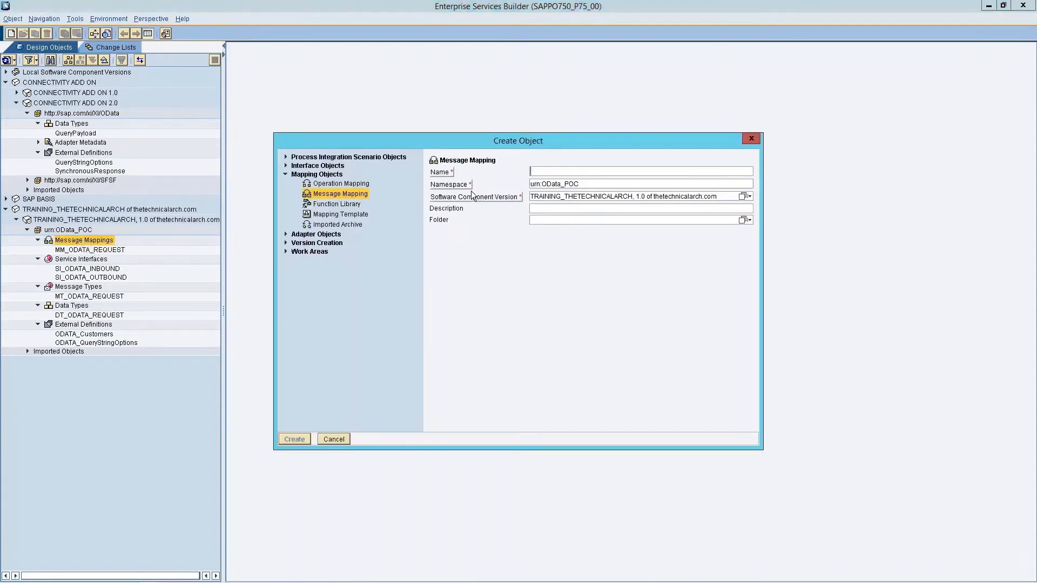
left_click(532, 173)
type("MM")
key("Down")
key("Return")
key("BackSpace")
key("BackSpace")
key("BackSpace")
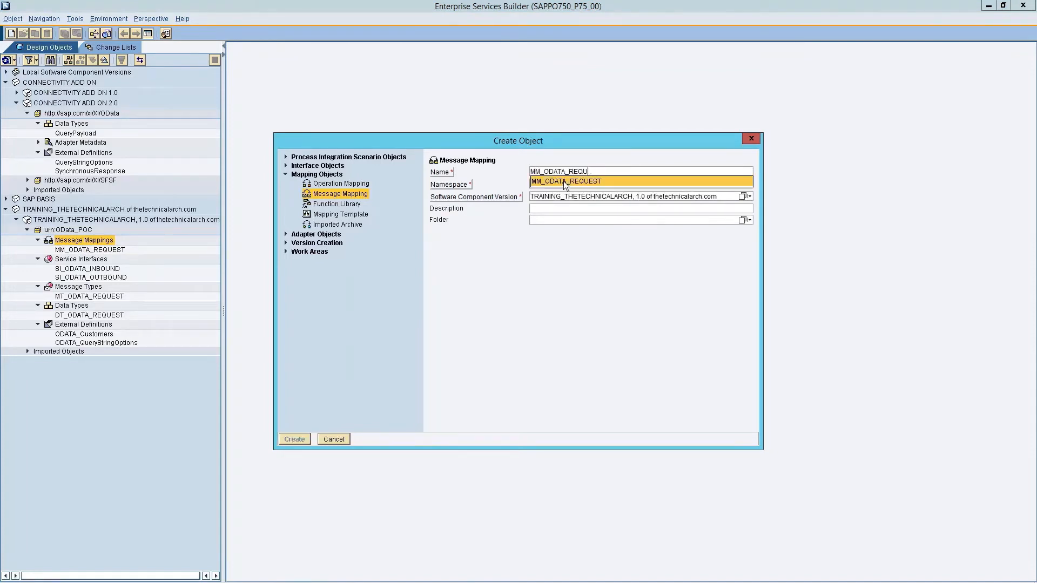
type("ESPONSE")
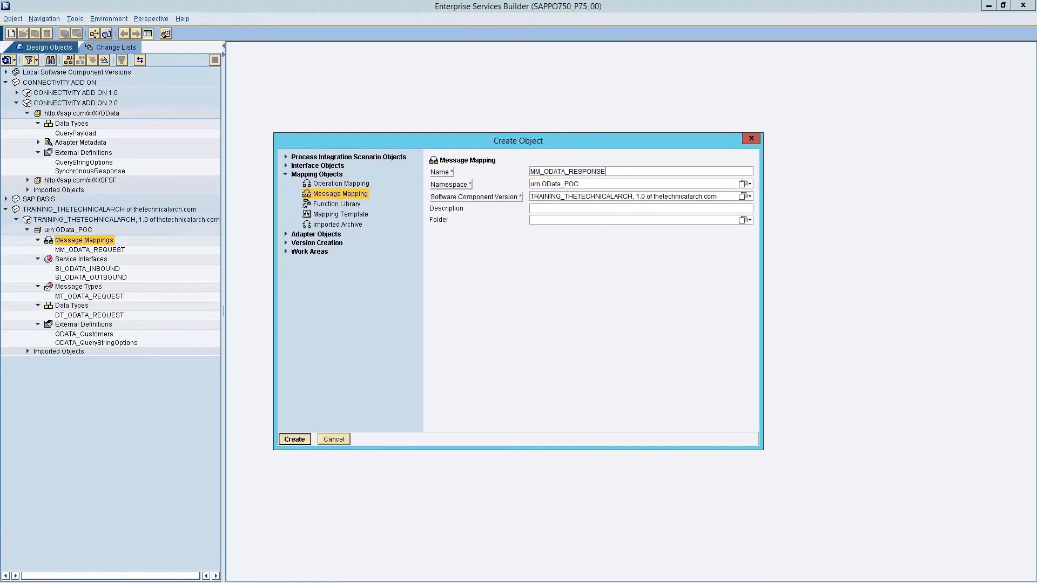
key("Return")
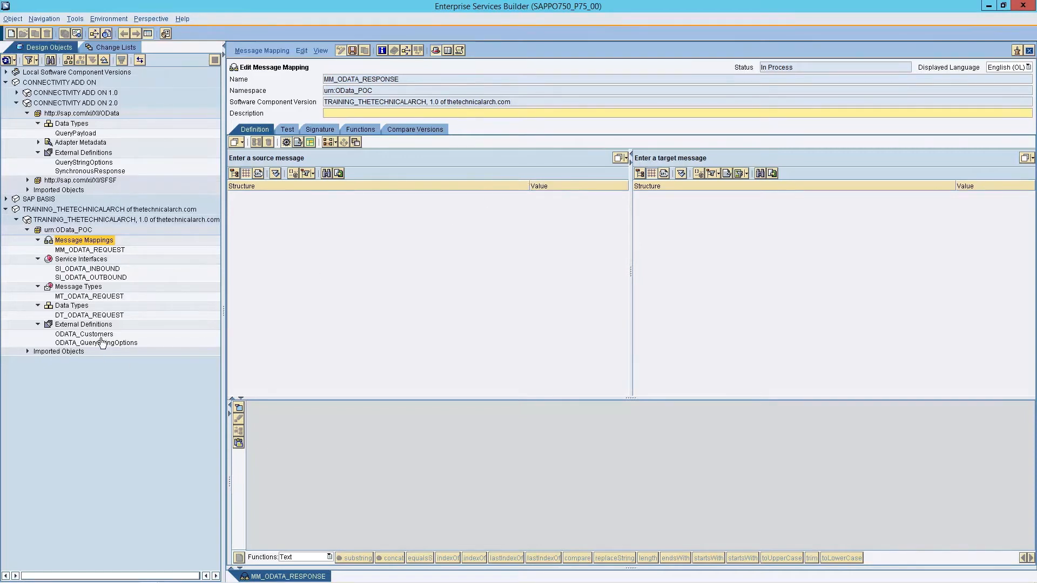
Assign ODATA_Customers as both source and target message of MM_ODATA_RESPONSE and apply a mass mapping between the Customers root nodes
left_click_drag(101, 334, 319, 157)
left_click_drag(102, 334, 670, 155)
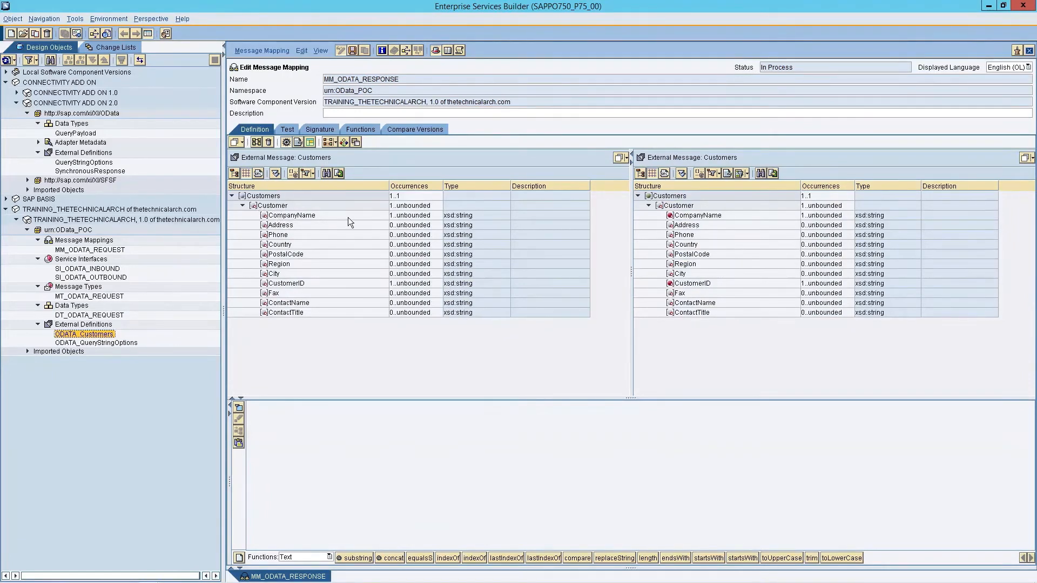
left_click(275, 197)
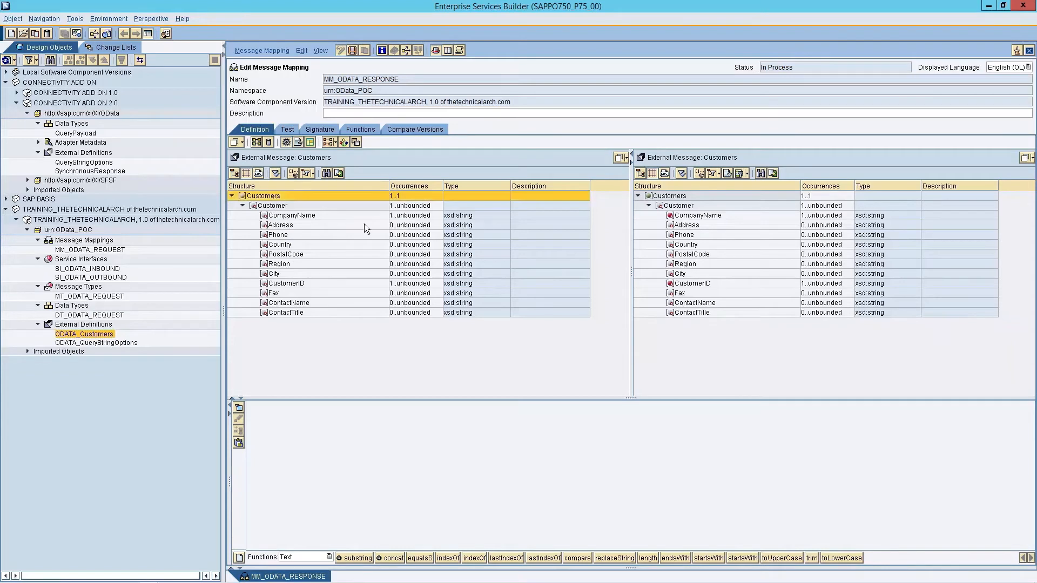
left_click(672, 198)
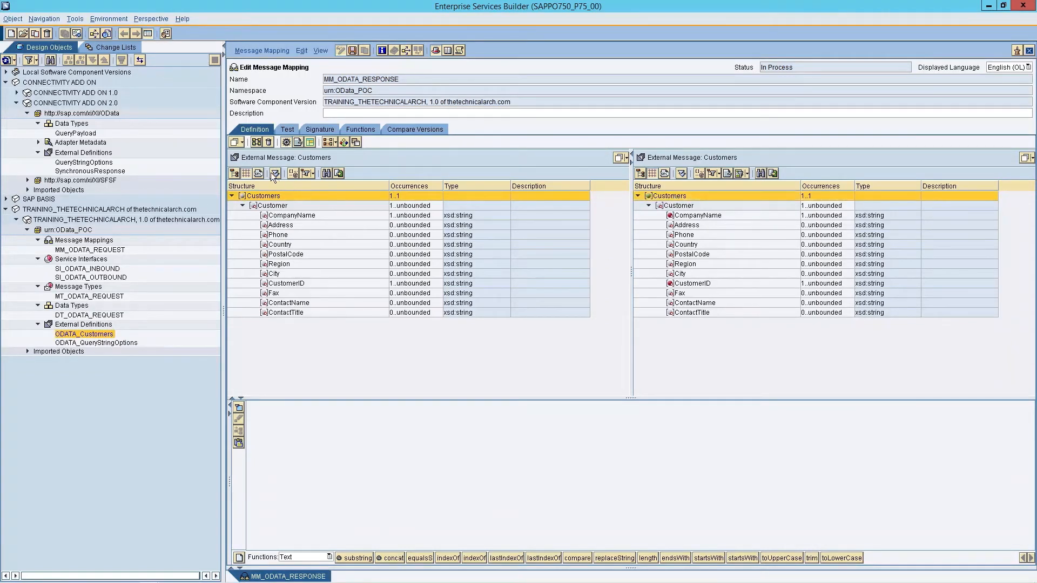
left_click(257, 143)
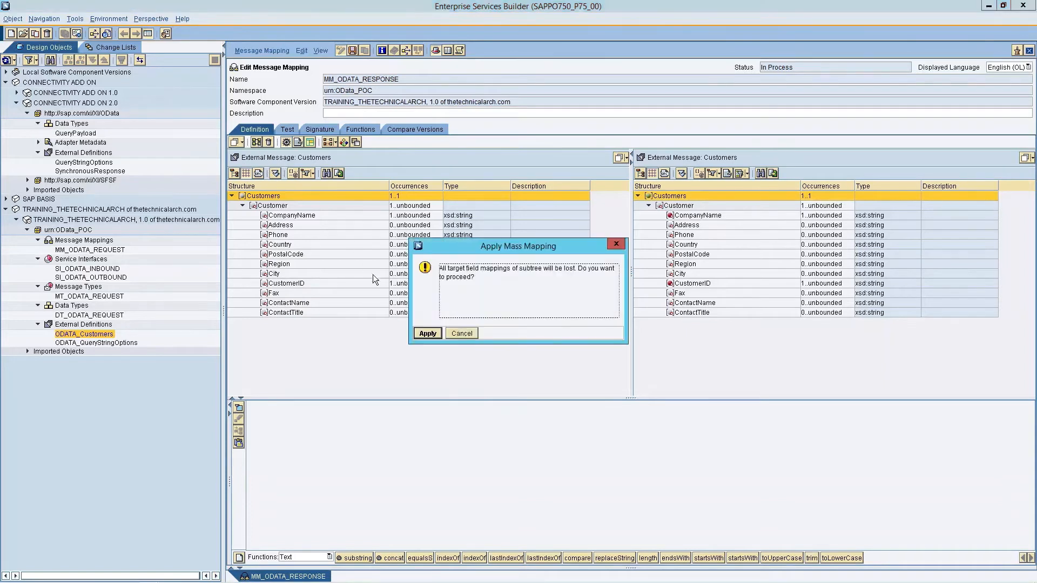
left_click(427, 334)
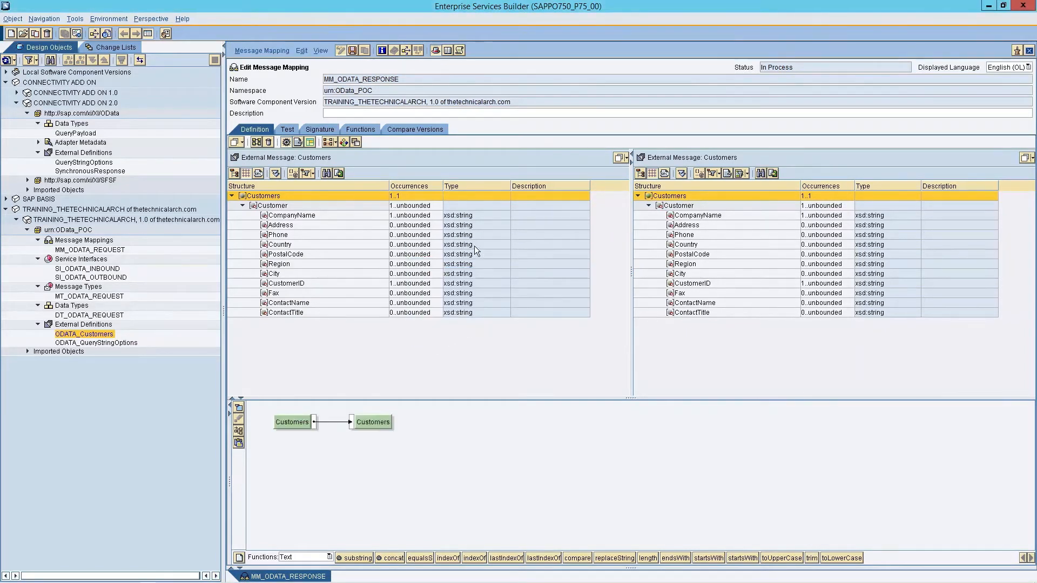
Save the MM_ODATA_RESPONSE message mapping and activate it through the standard change list
left_click(352, 50)
left_click(262, 50)
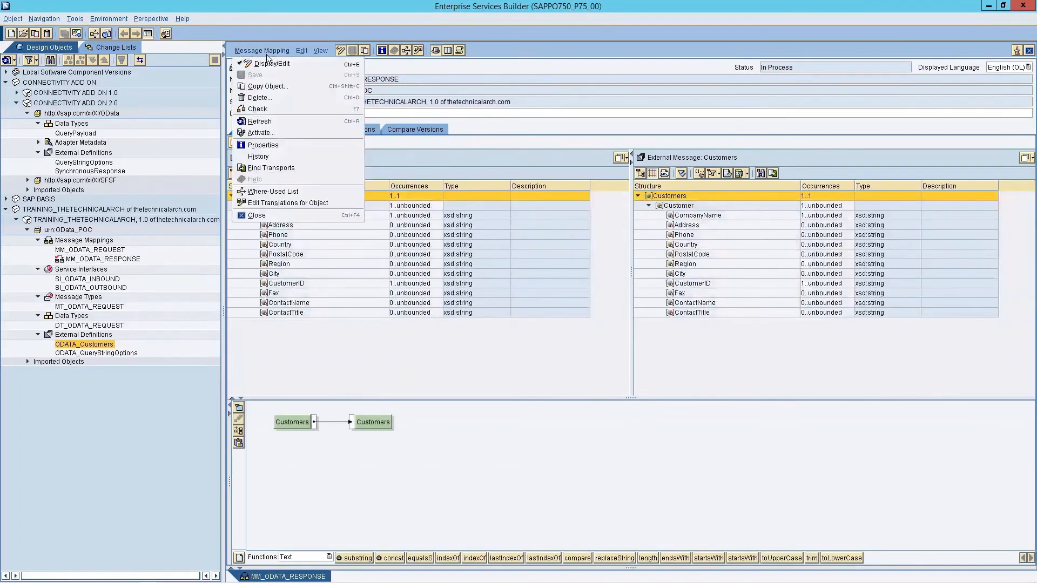
left_click(262, 137)
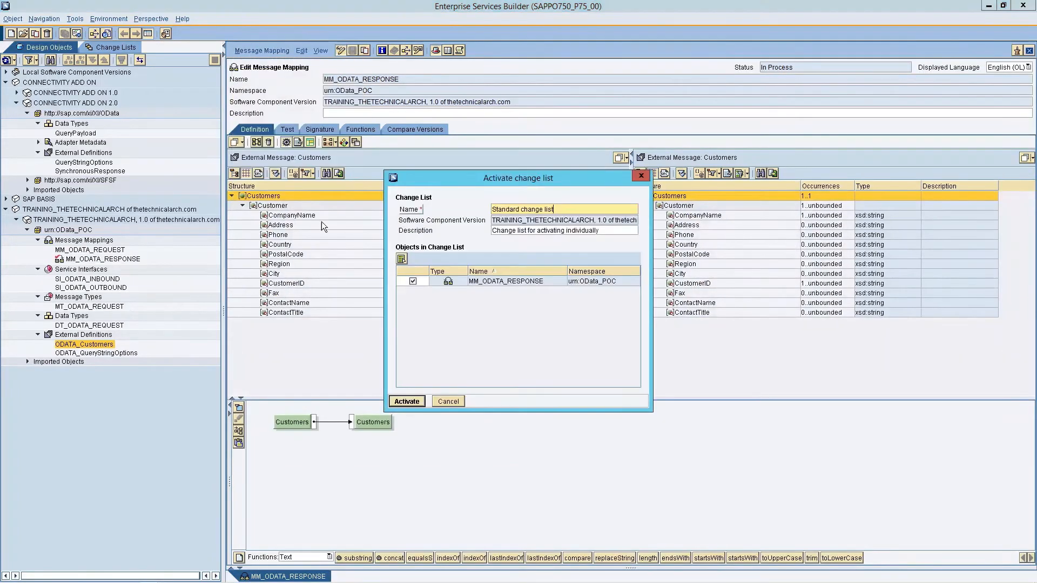
left_click(420, 402)
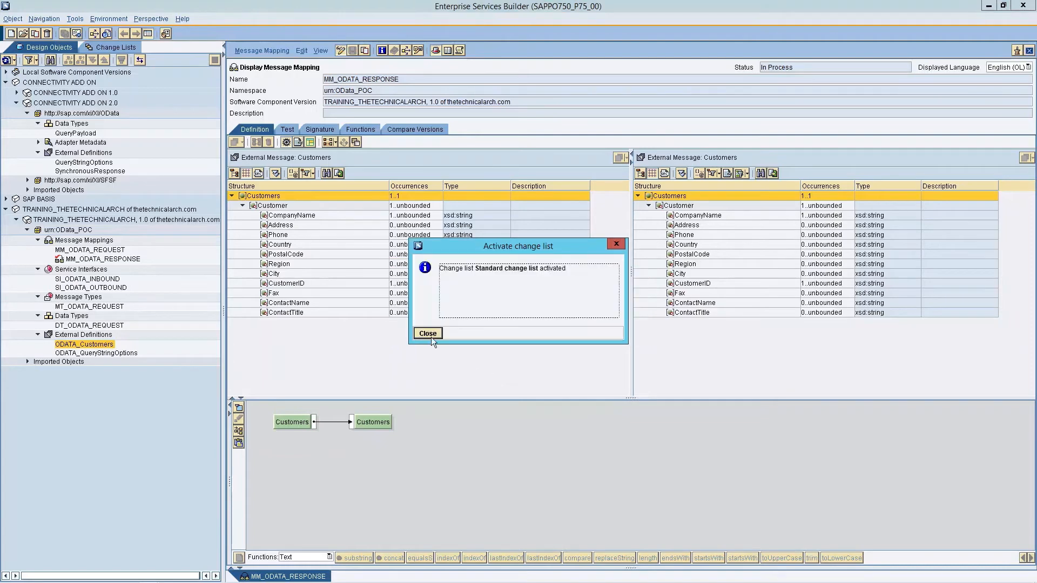
left_click(430, 335)
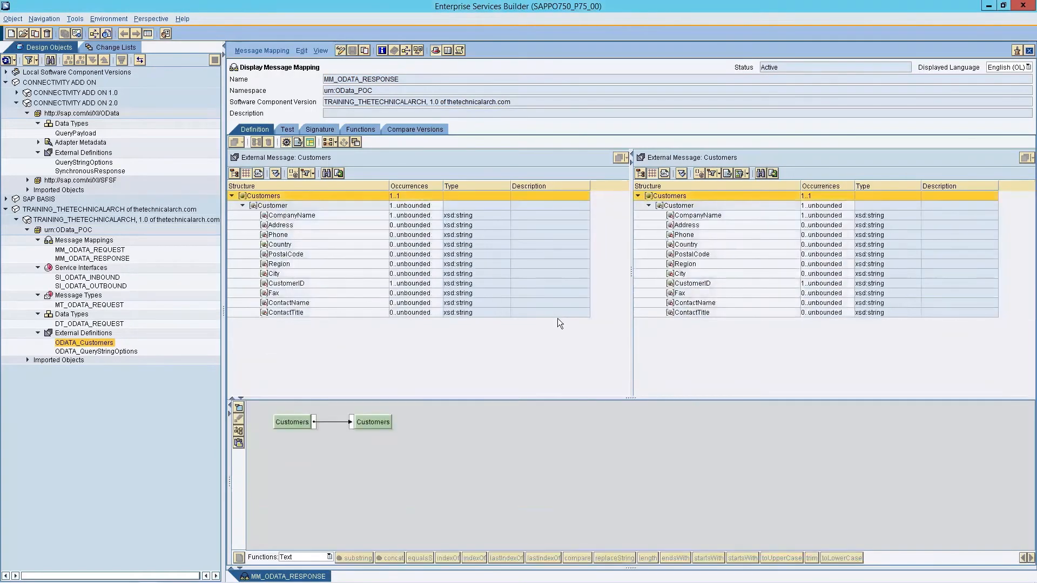
Close MM_ODATA_RESPONSE and create an operation mapping named OM_ODATA in the urn:OData_POC namespace
left_click(1029, 50)
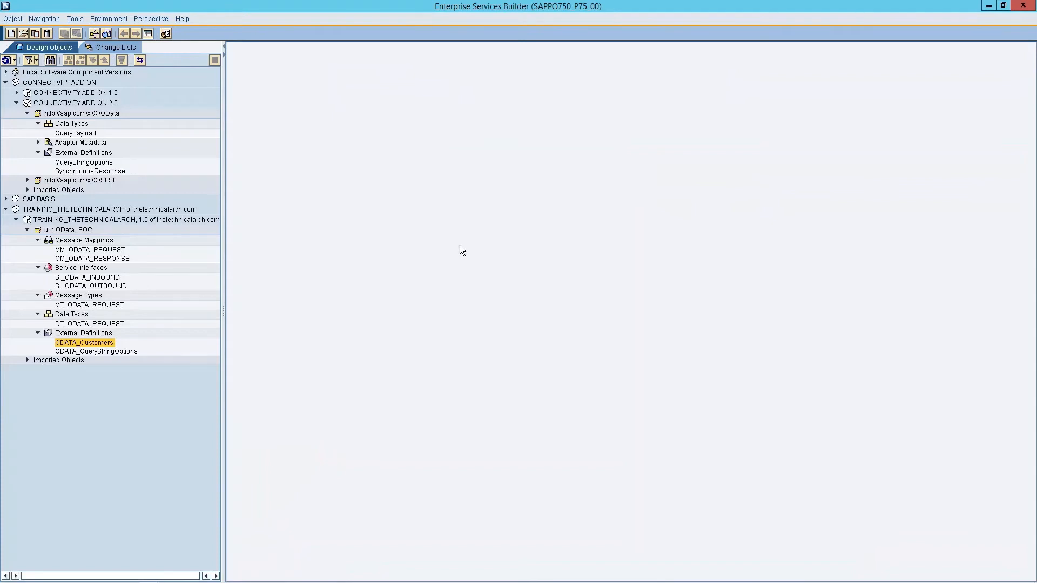
right_click(80, 240)
left_click(86, 248)
left_click(333, 185)
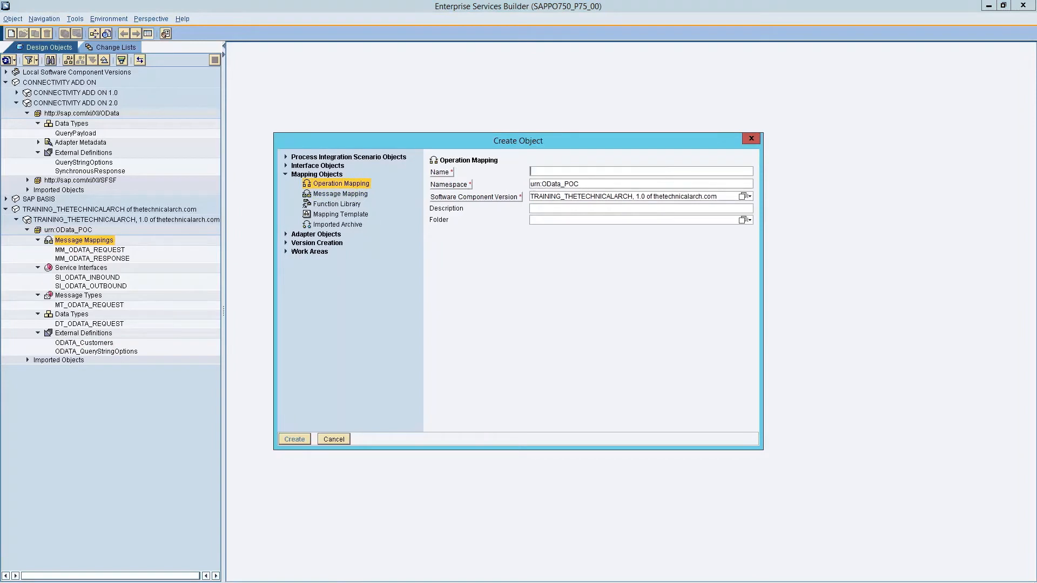
type("OM_ODATA")
key("Return")
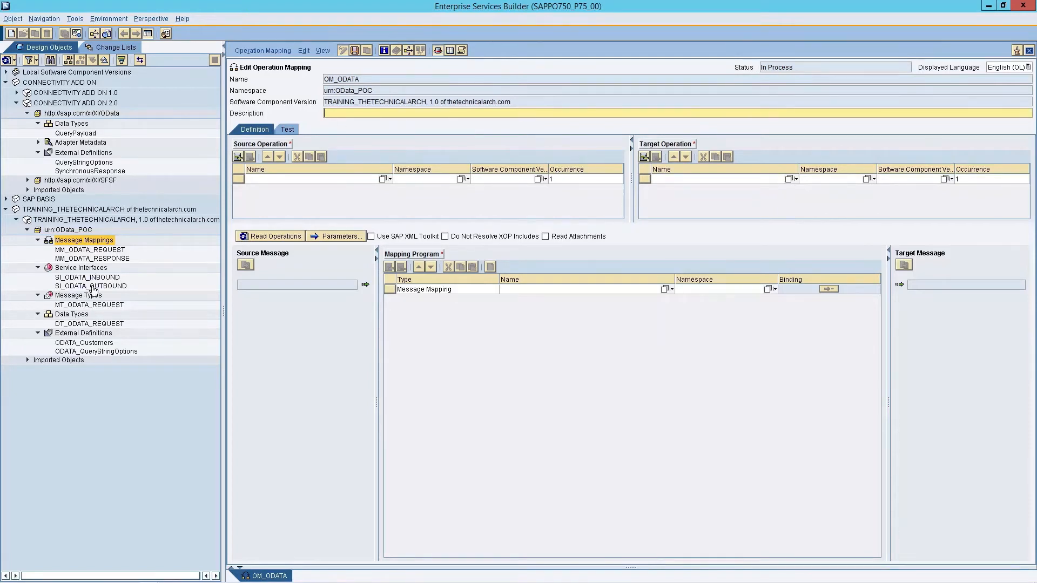
Assign SI_ODATA_OUTBOUND as source and SI_ODATA_INBOUND as target operation of OM_ODATA, then read the operations
left_click_drag(92, 286, 295, 179)
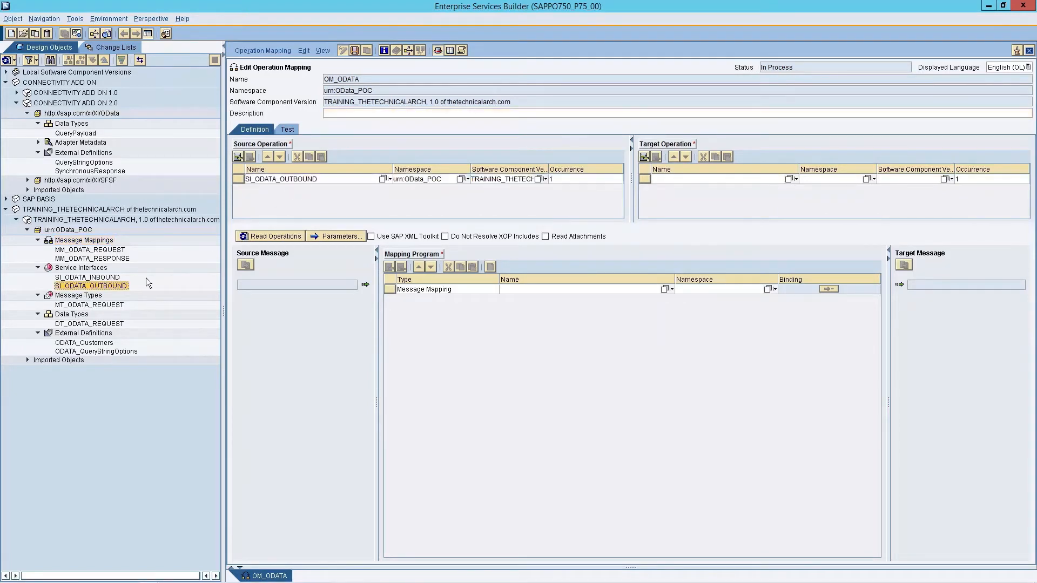
left_click_drag(108, 278, 696, 177)
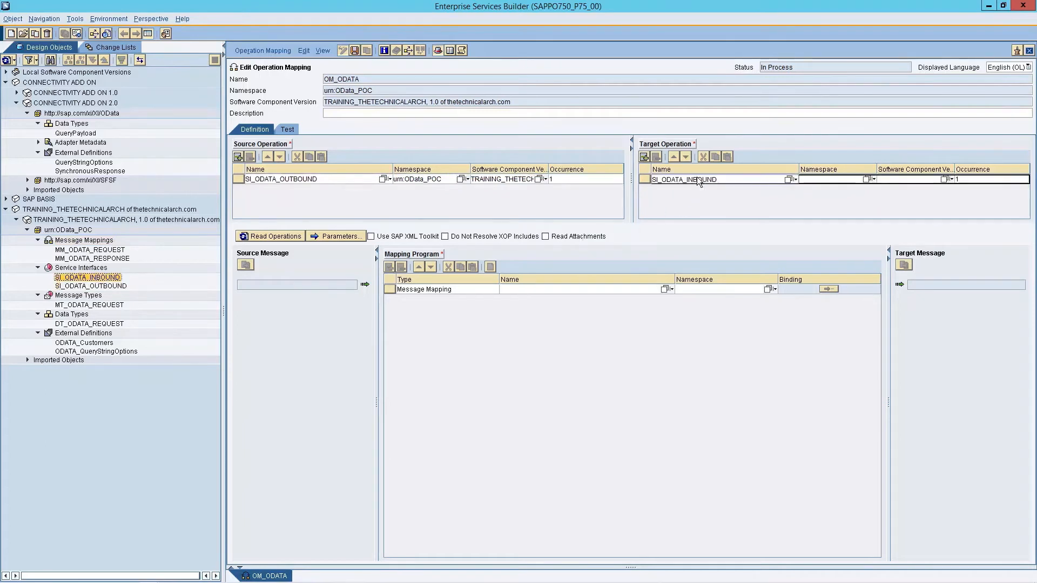
left_click(274, 236)
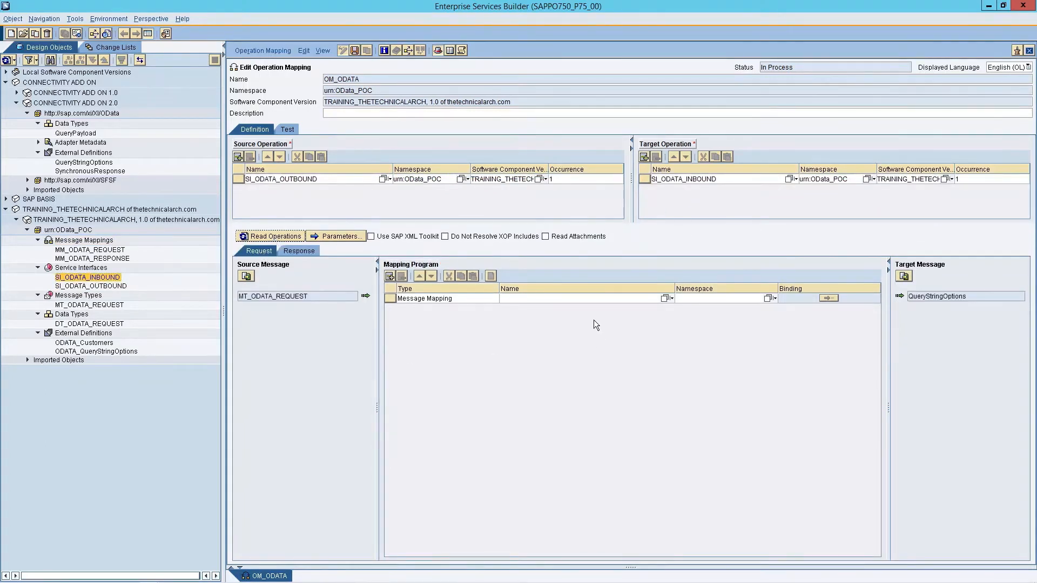
Assign the MM_ODATA_REQUEST message mapping as the request mapping program of OM_ODATA
left_click(443, 302)
left_click(614, 297)
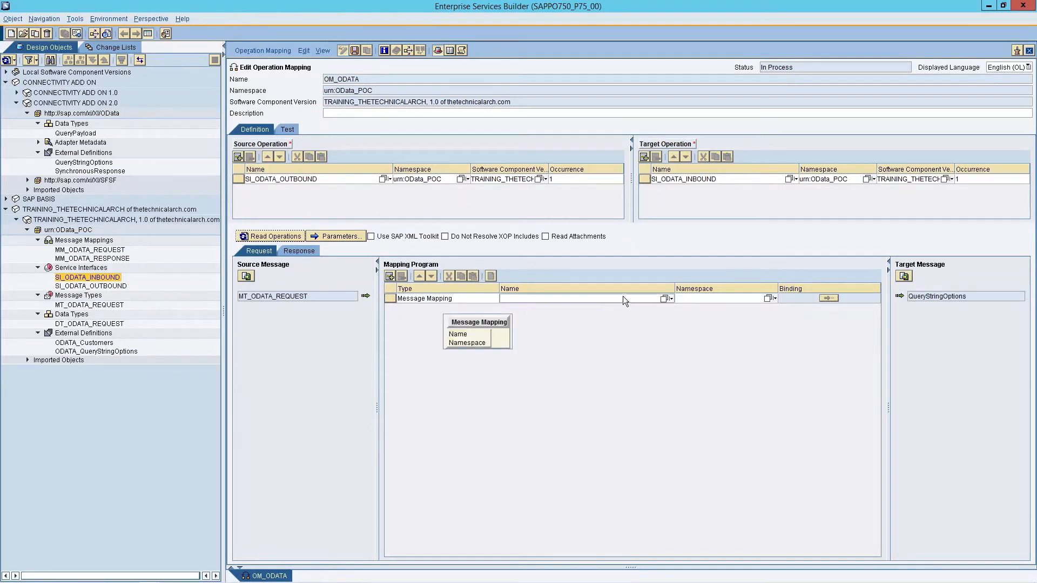
left_click(664, 299)
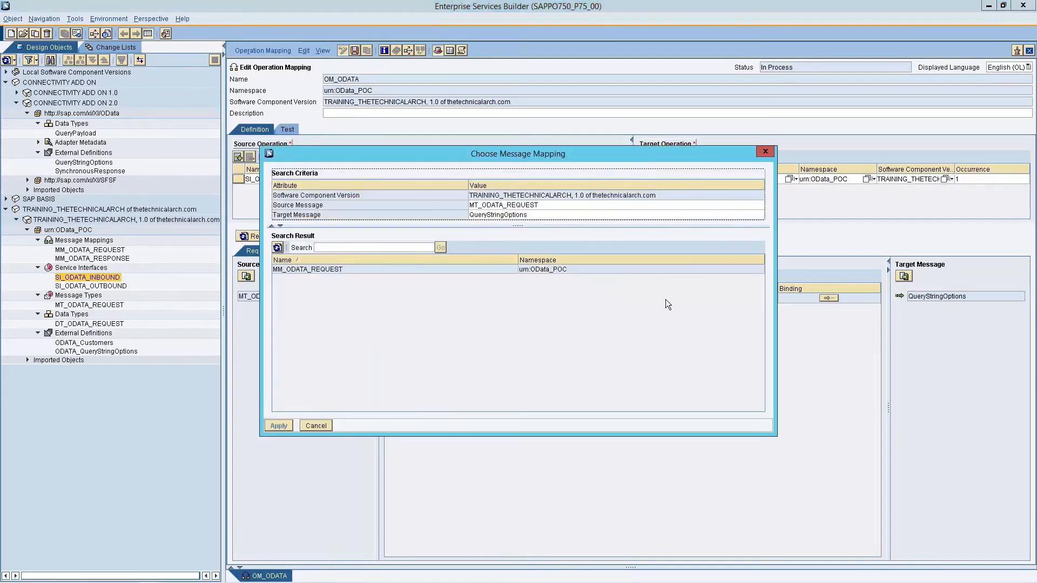
left_click(311, 269)
left_click(280, 424)
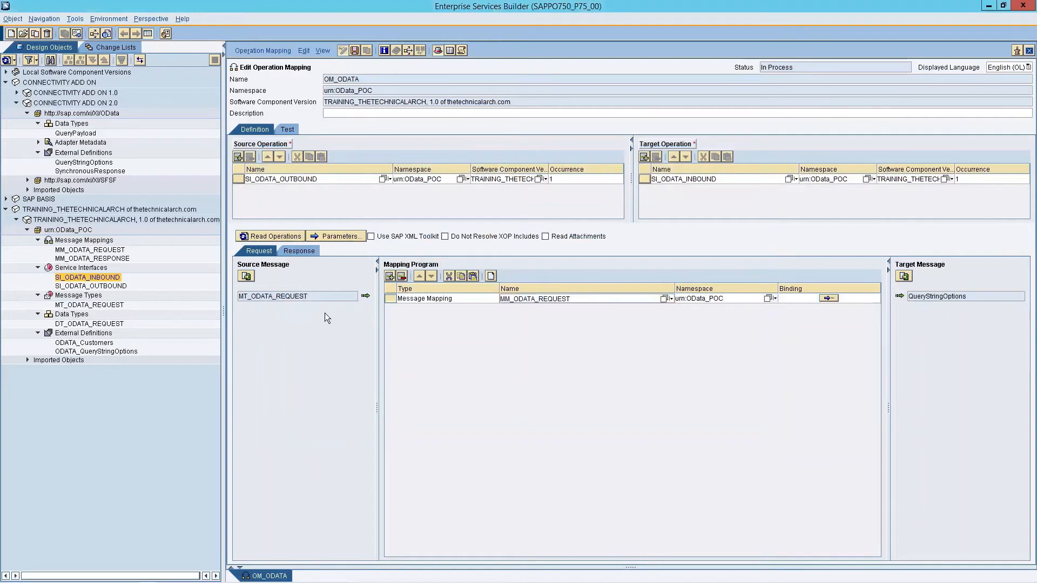
Assign the MM_ODATA_RESPONSE message mapping as the response mapping program of OM_ODATA
left_click(306, 254)
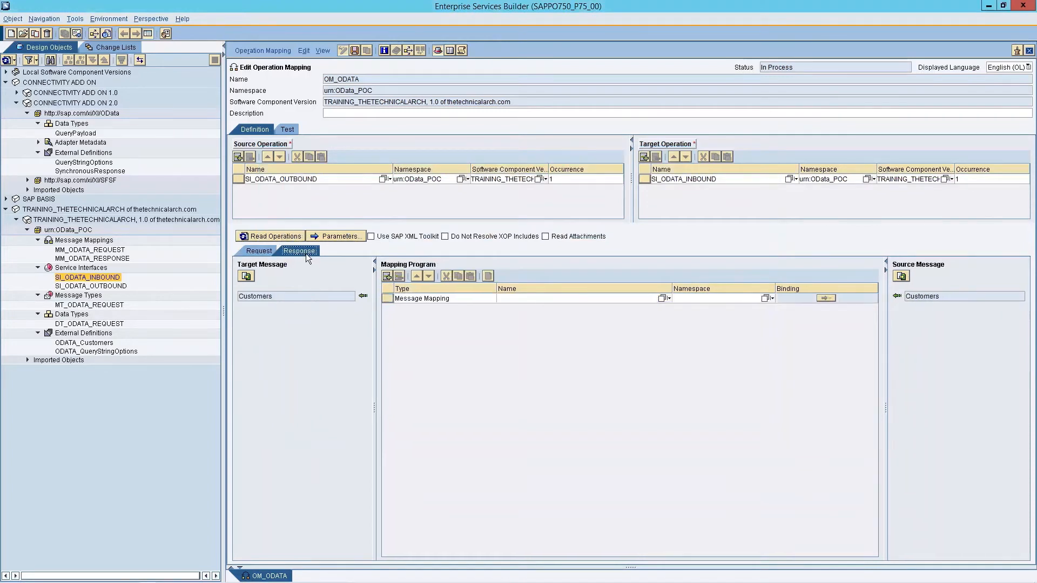
left_click(667, 299)
left_click(689, 315)
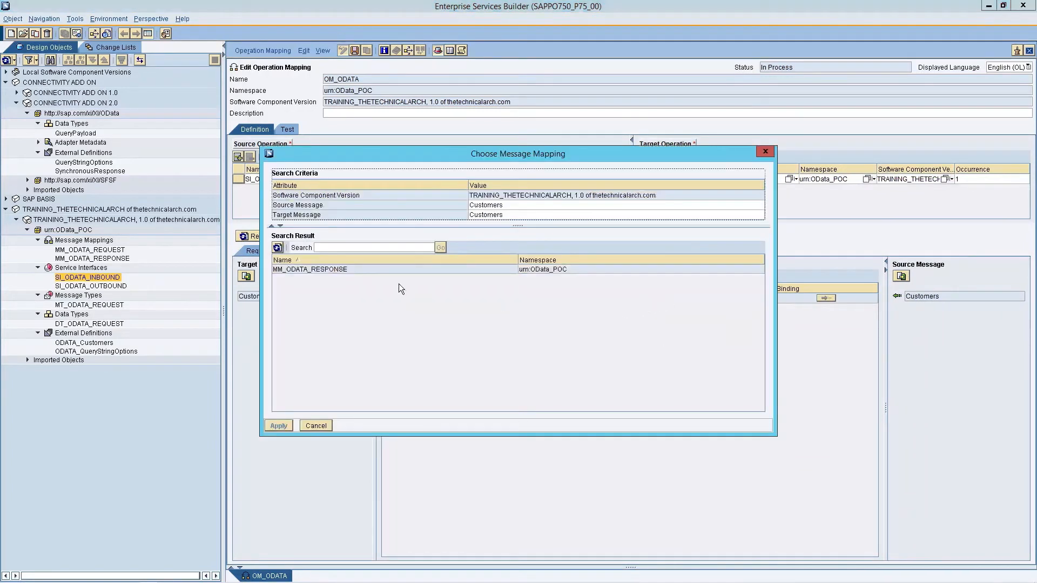
left_click(339, 269)
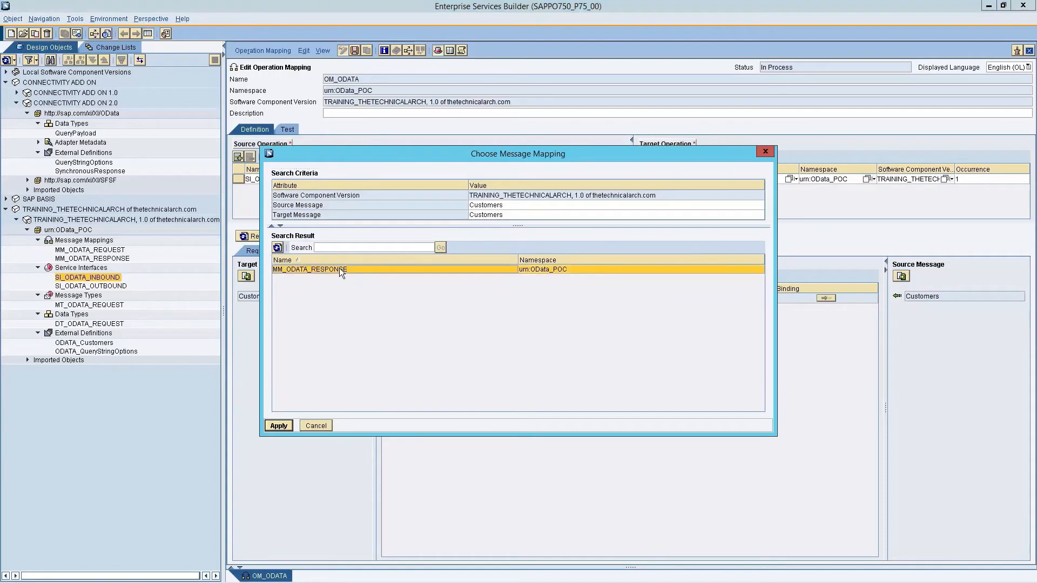
left_click(279, 426)
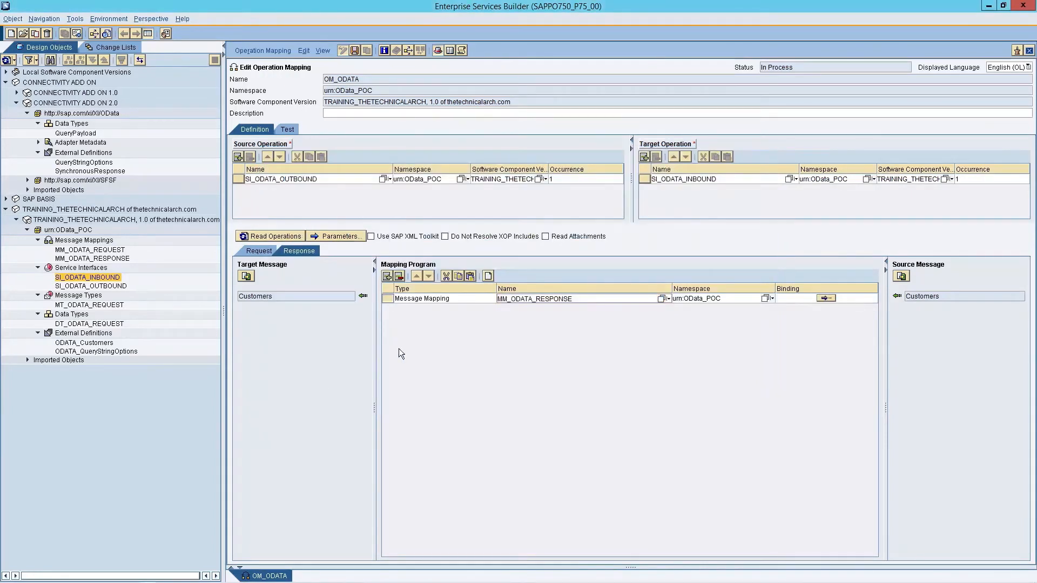
Save the OM_ODATA operation mapping and activate it through the standard change list
left_click(354, 51)
left_click(261, 50)
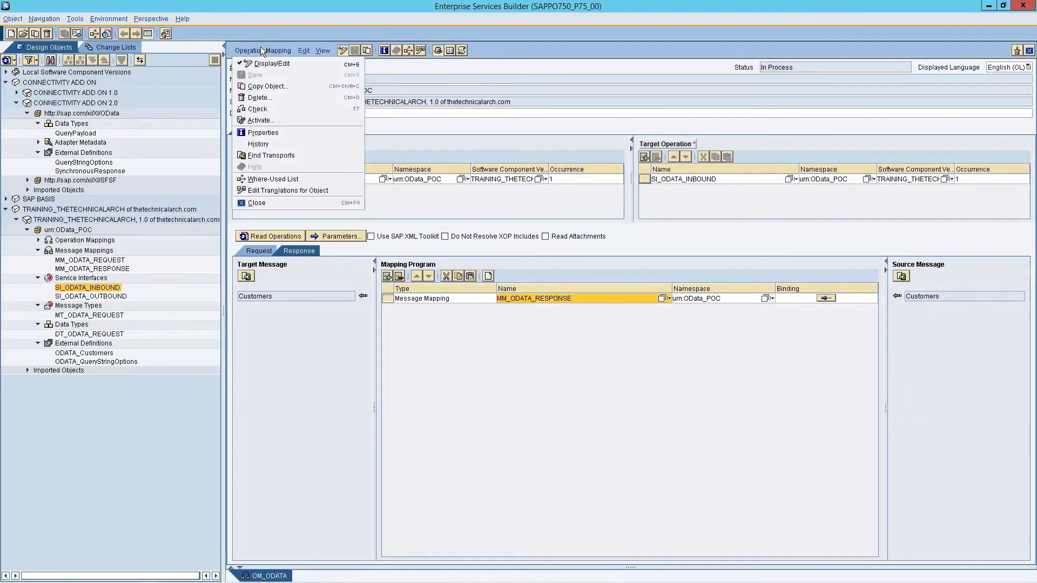
left_click(265, 121)
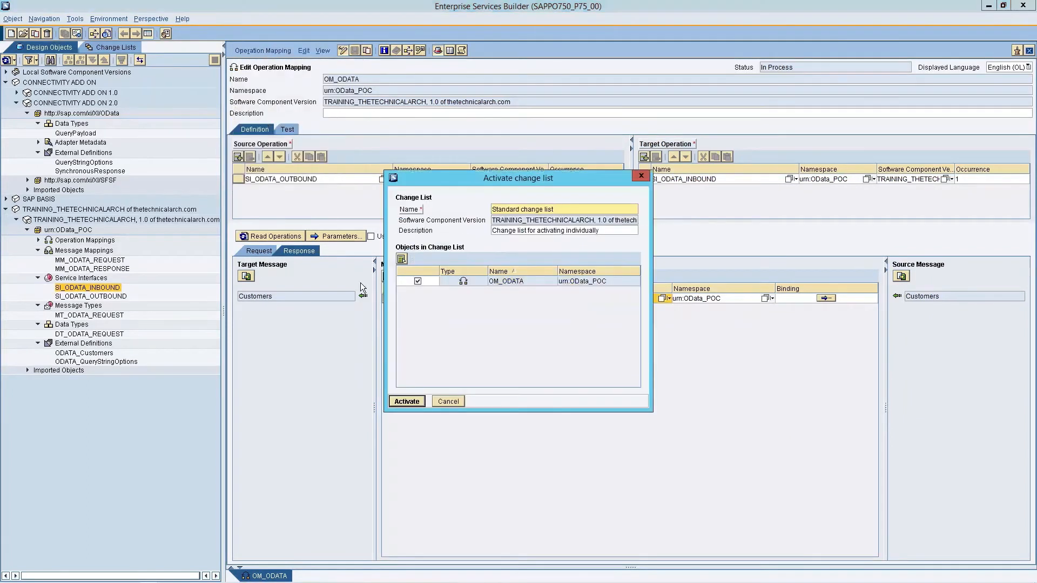
left_click(407, 401)
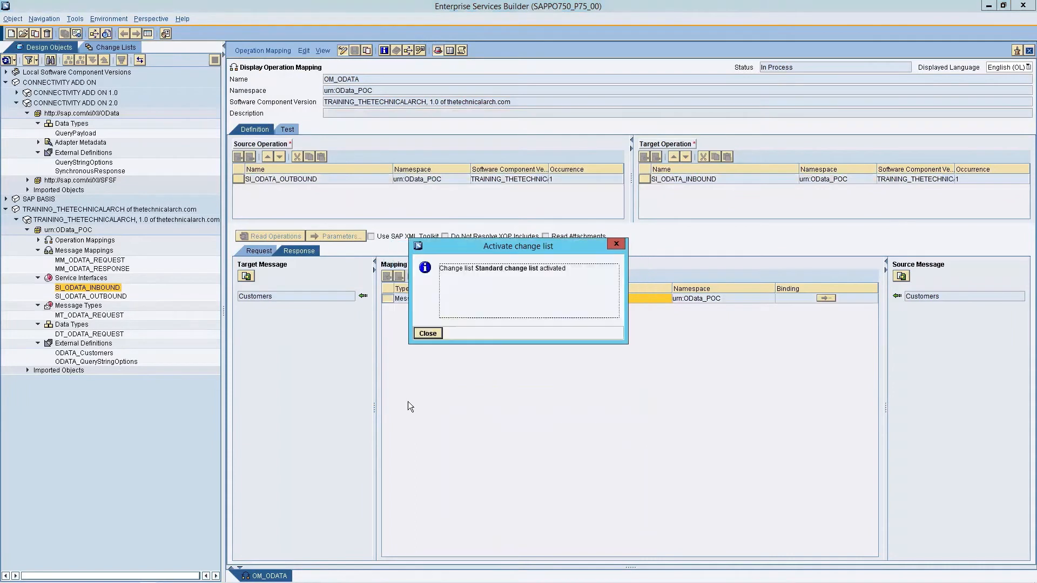
left_click(428, 333)
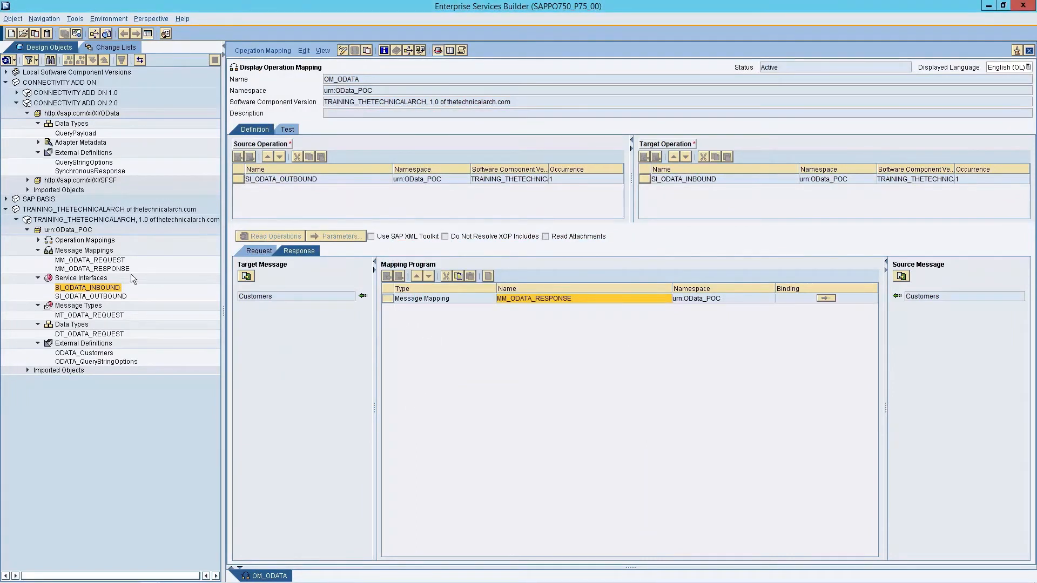
left_click(39, 240)
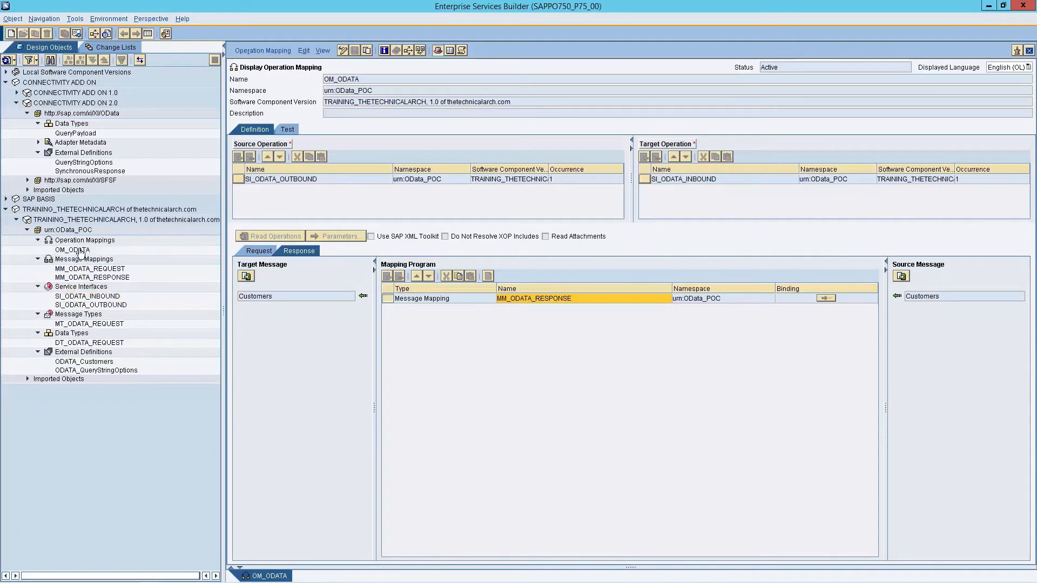
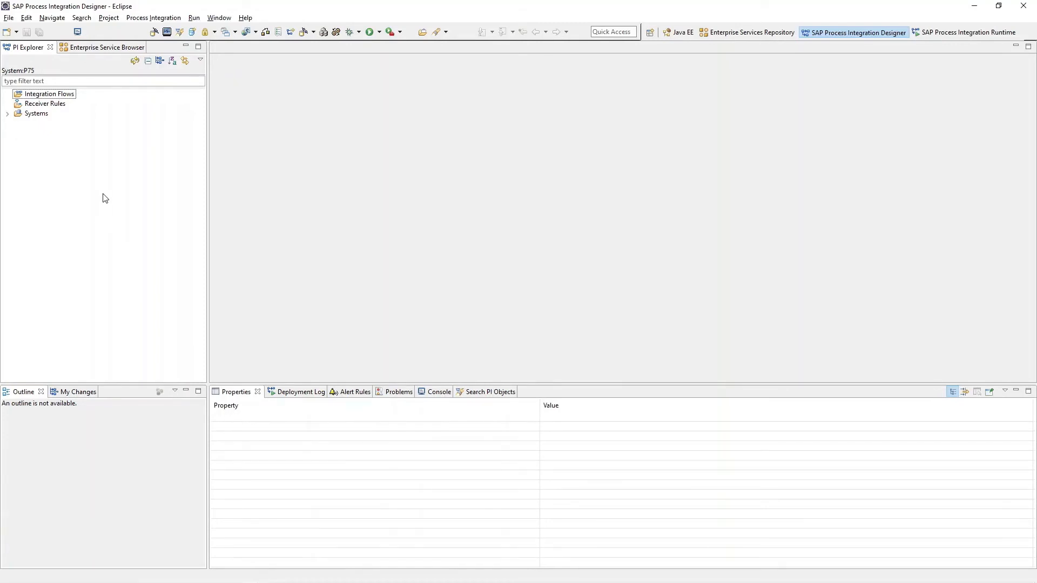
In SAP Process Integration Designer, create an integration flow named IF_ODATA_POC from the Point-to-Point Channel pattern, leaving its systems unassigned
right_click(52, 96)
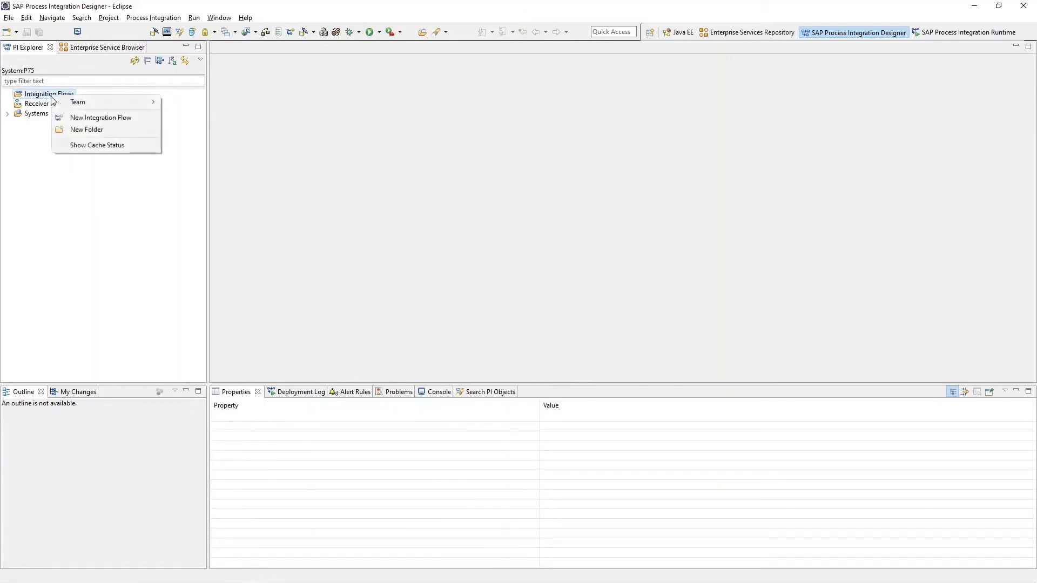
left_click(102, 117)
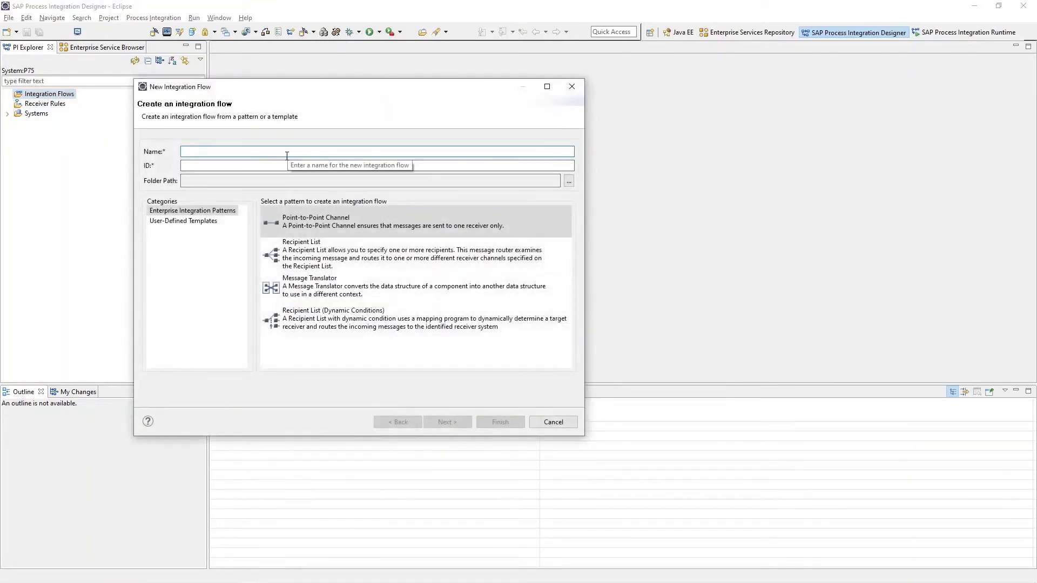
type("IF")
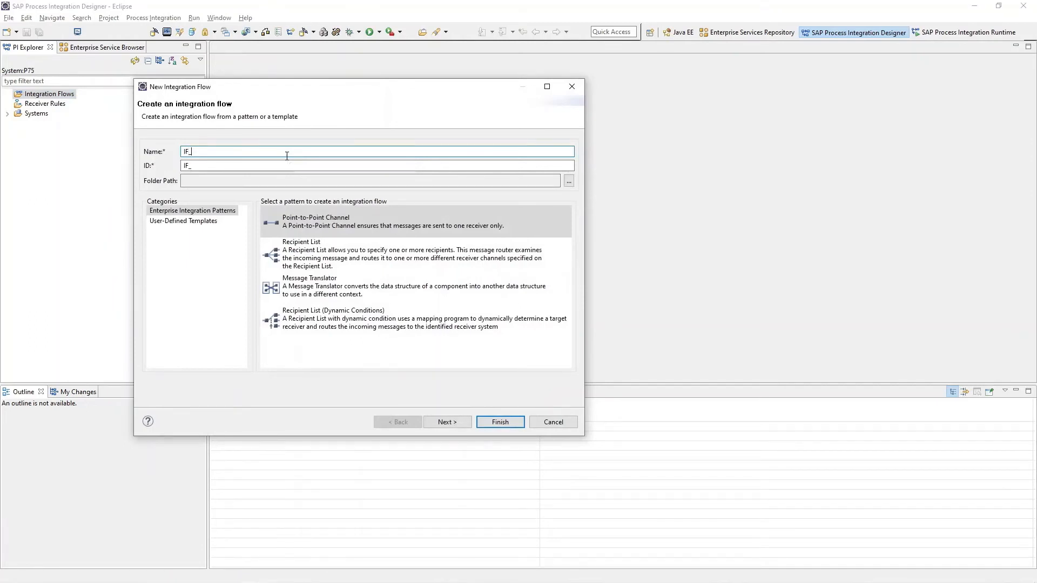
type("_ODATA_POC")
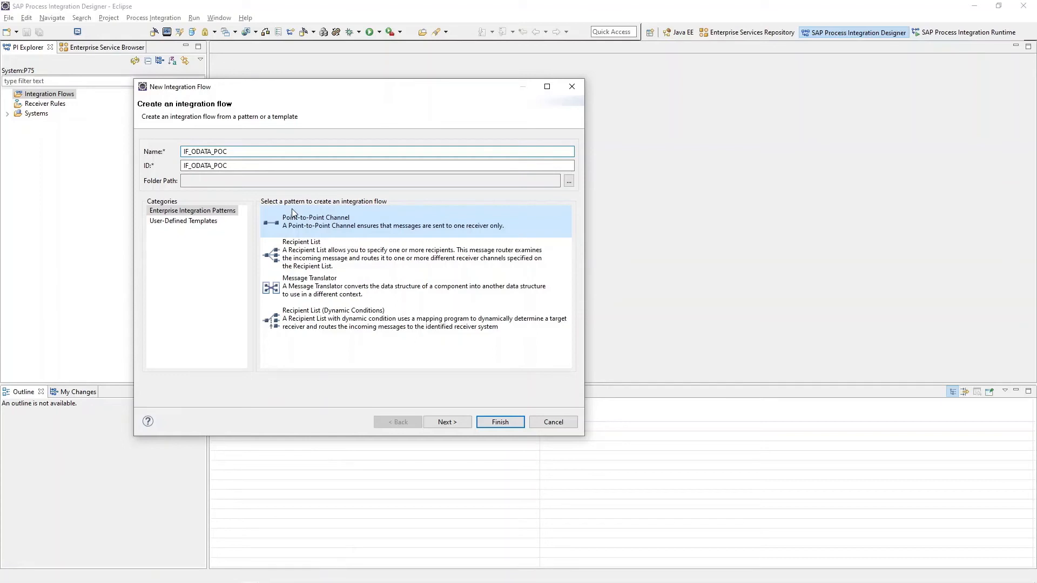
left_click(307, 221)
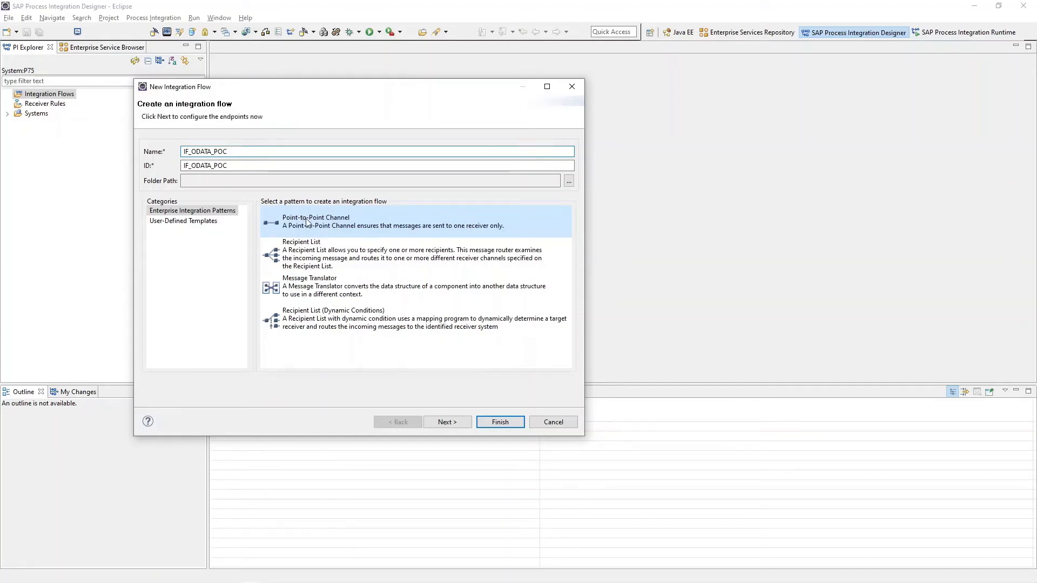
left_click(449, 423)
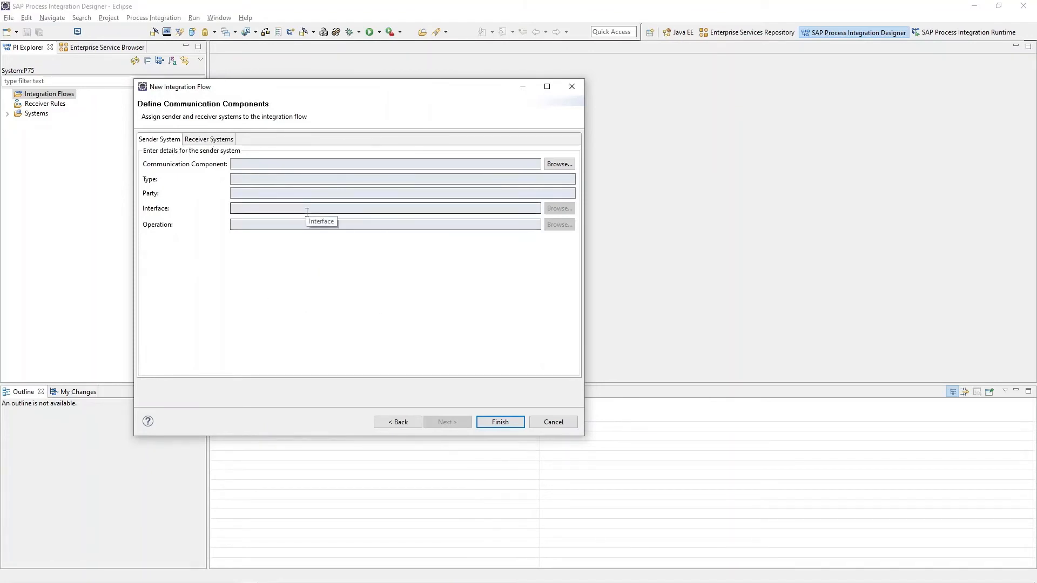
left_click(500, 422)
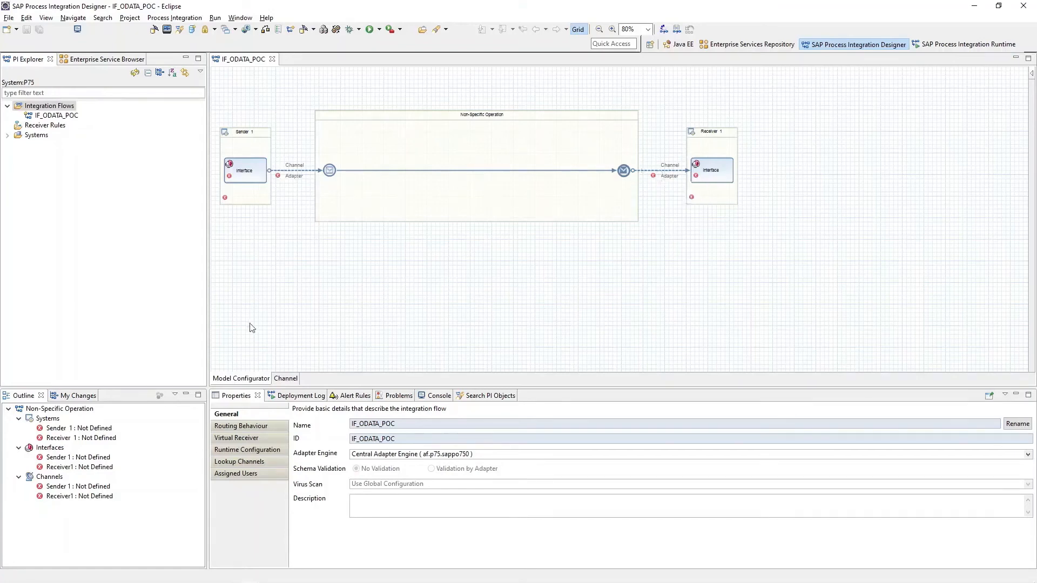
Assign the business component BC_SOAP as the sender system of the IF_ODATA_POC integration flow
left_click(246, 153)
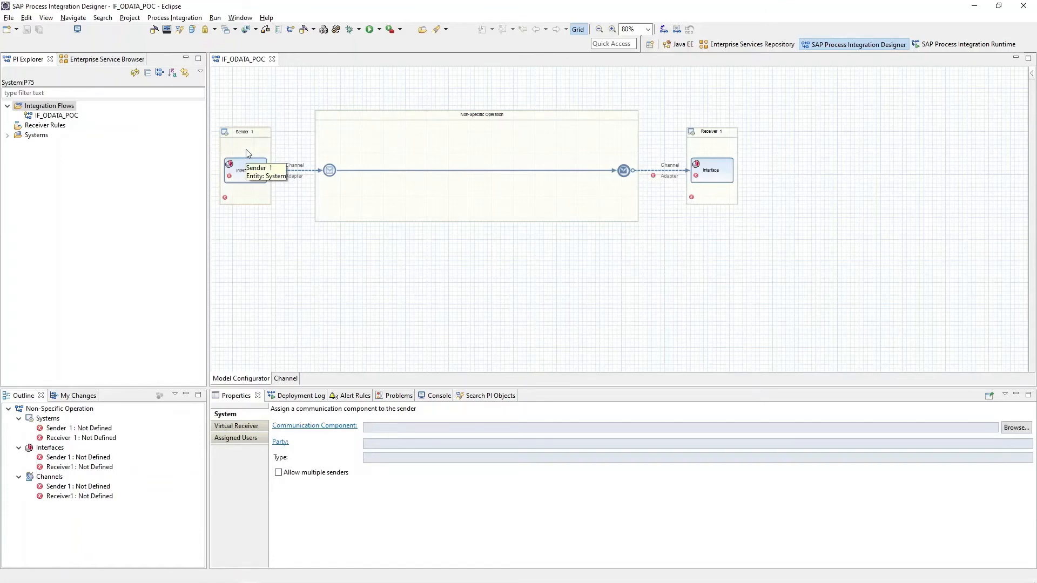
right_click(246, 150)
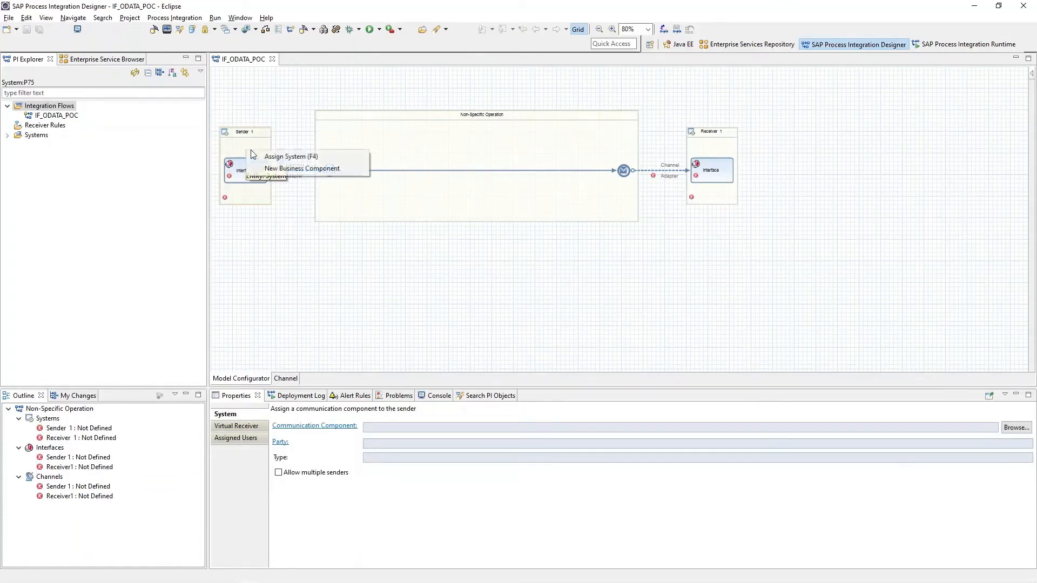
left_click(290, 156)
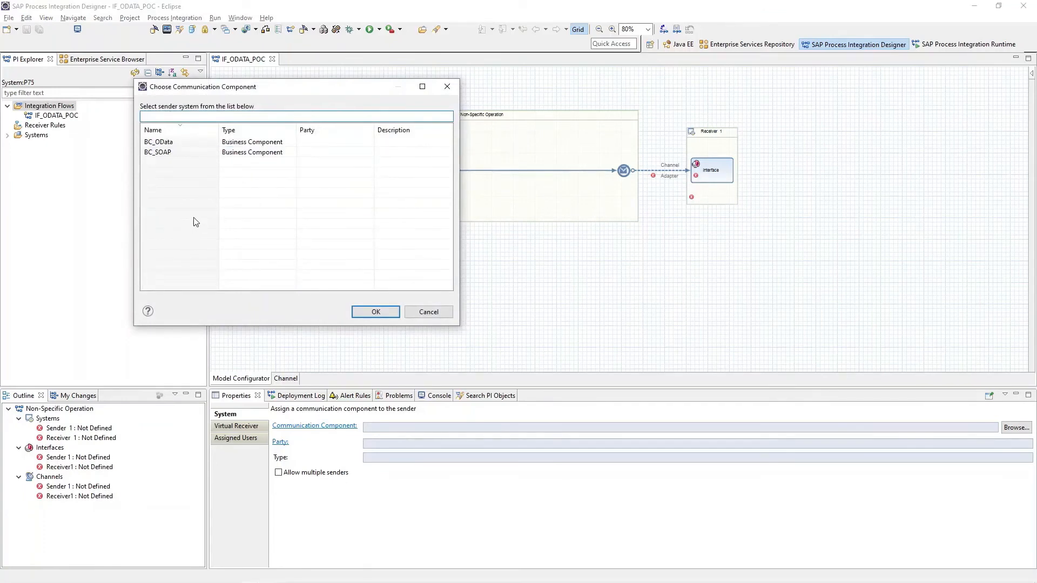
left_click(159, 153)
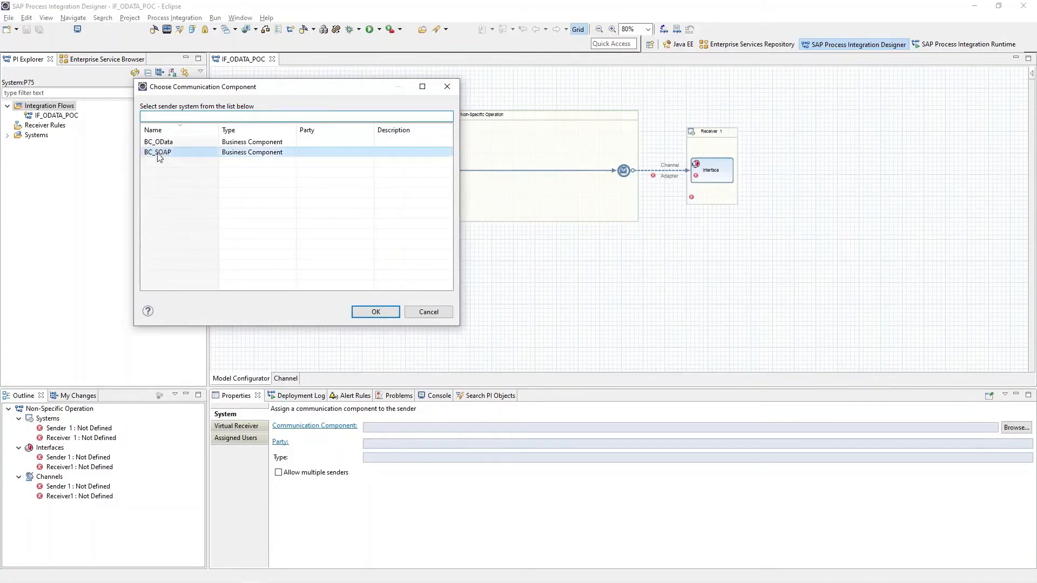
left_click(374, 311)
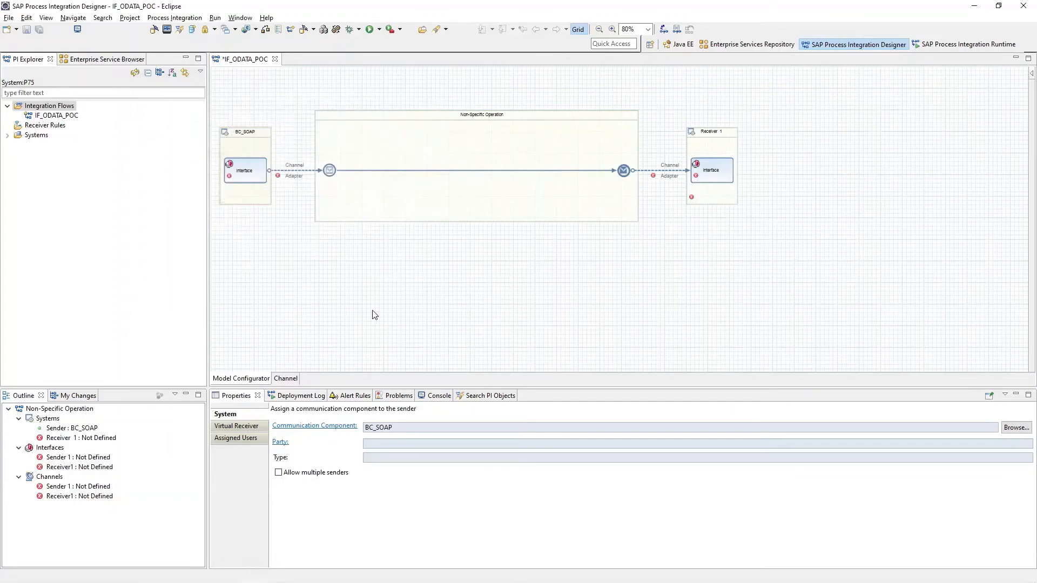
Assign the business component BC_OData as the receiver system of the IF_ODATA_POC integration flow
left_click(718, 138)
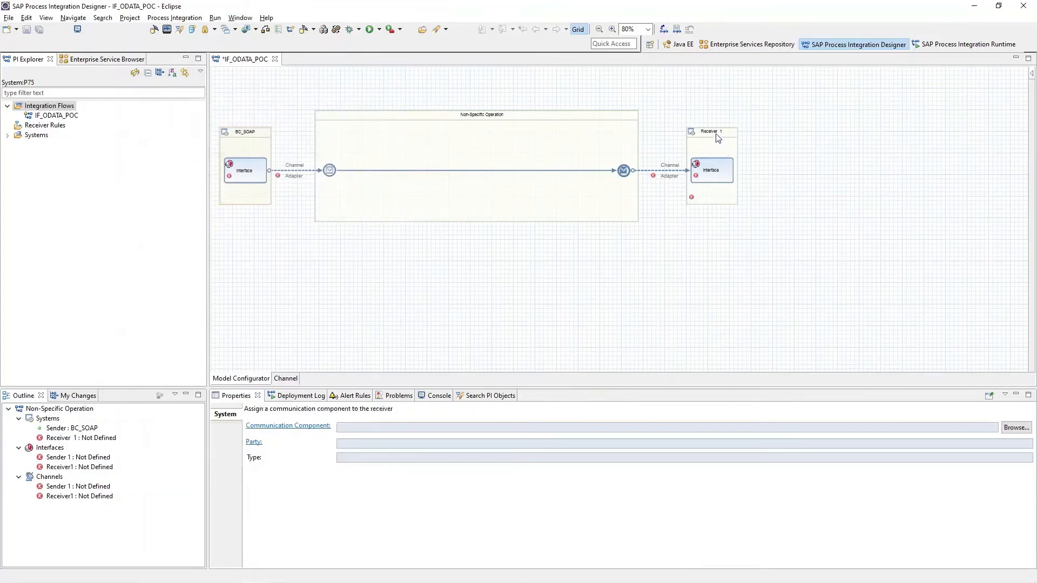
right_click(718, 137)
left_click(748, 141)
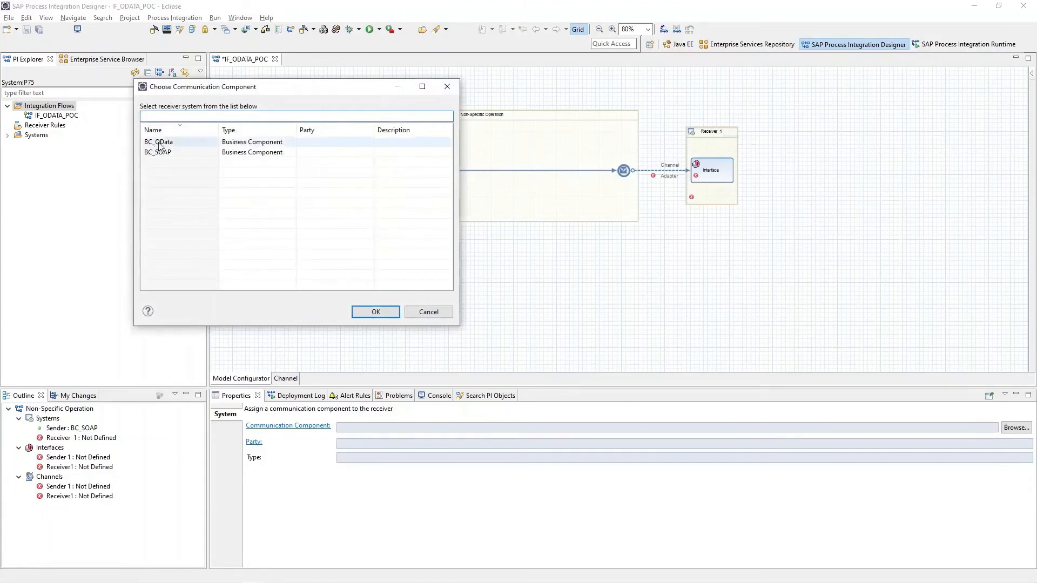
left_click(160, 143)
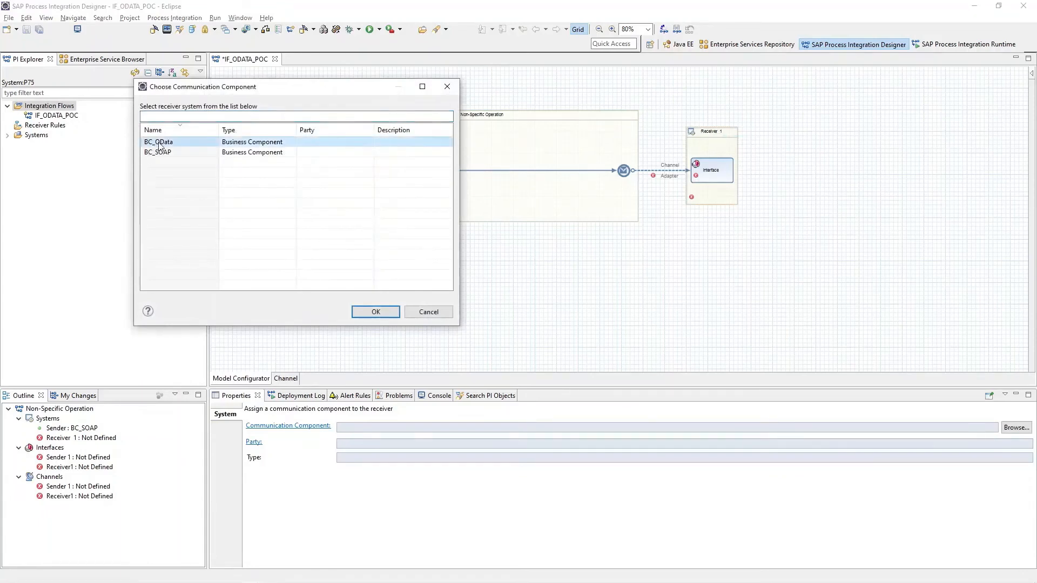
left_click(377, 313)
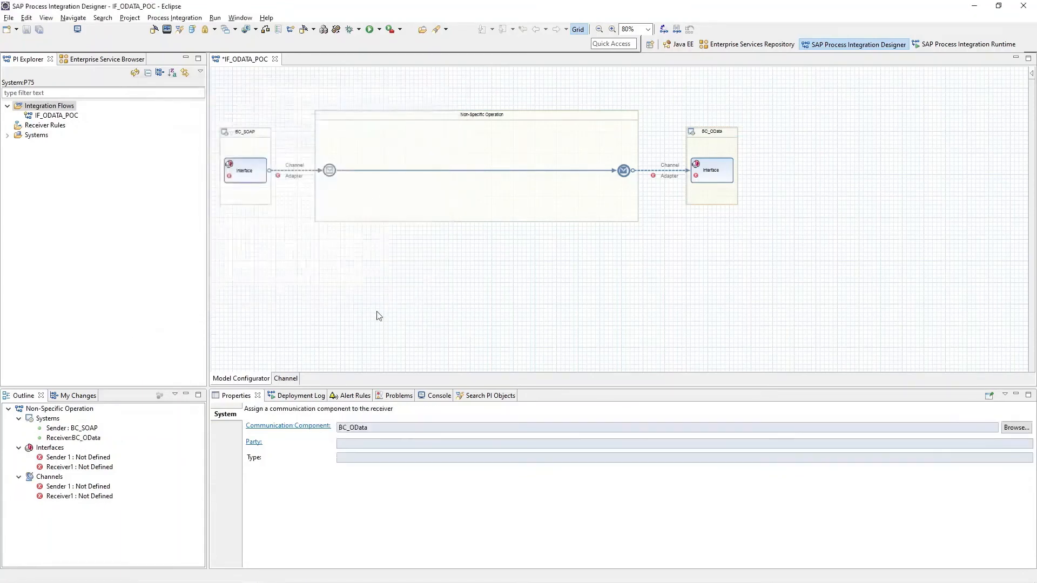
Assign the service interface SI_ODATA_OUTBOUND from the urn:OData_POC namespace to the sender system BC_SOAP
left_click(247, 175)
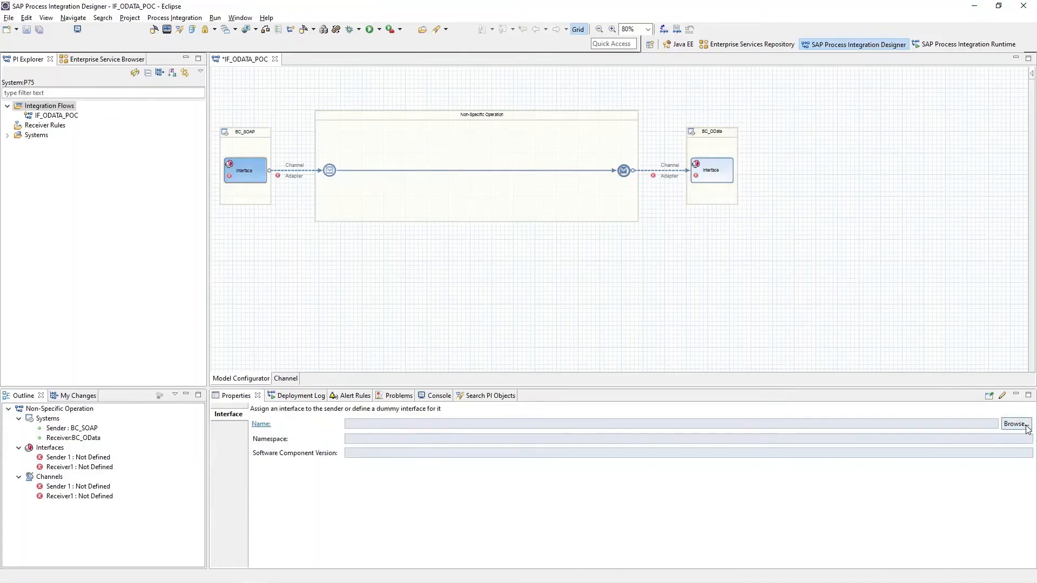
right_click(246, 176)
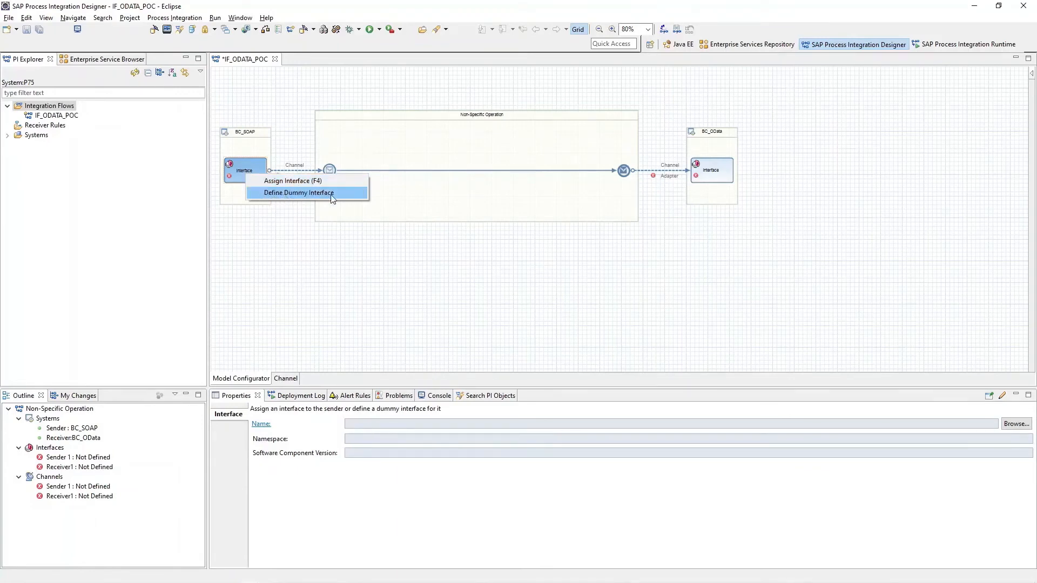
left_click(301, 184)
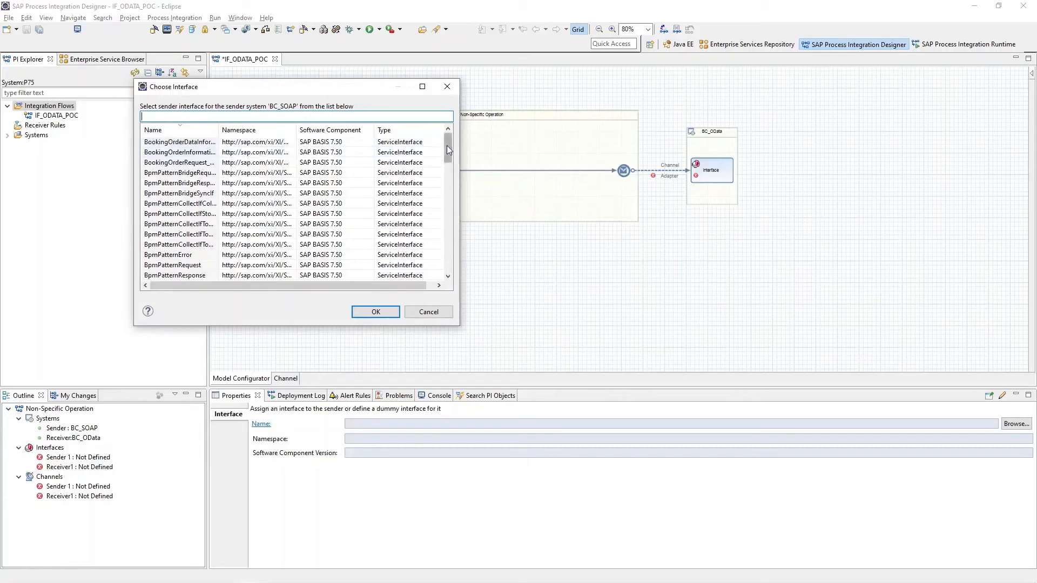
left_click_drag(447, 145, 447, 180)
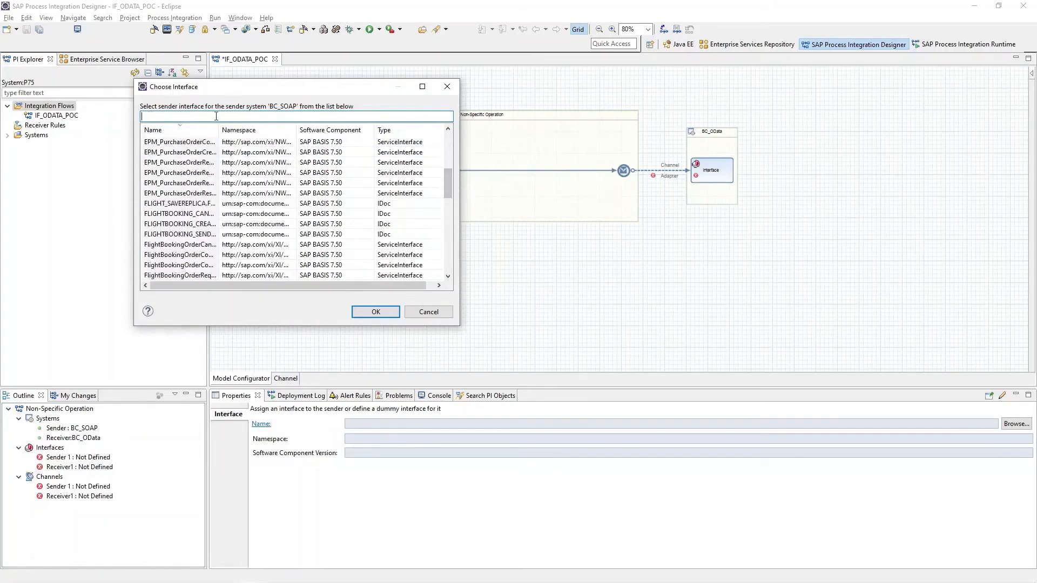
left_click_drag(445, 174, 450, 202)
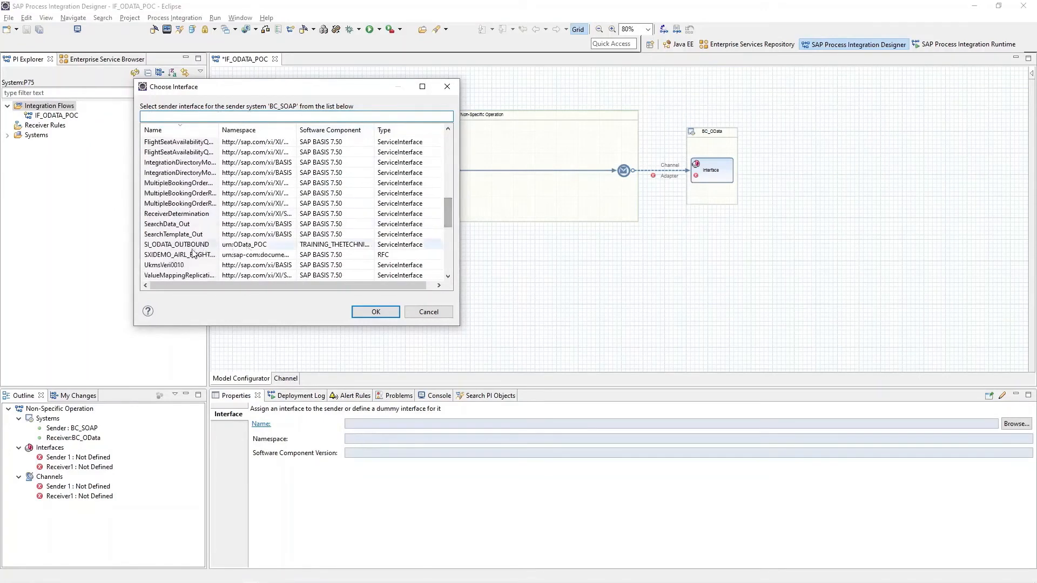
left_click(171, 246)
left_click(373, 316)
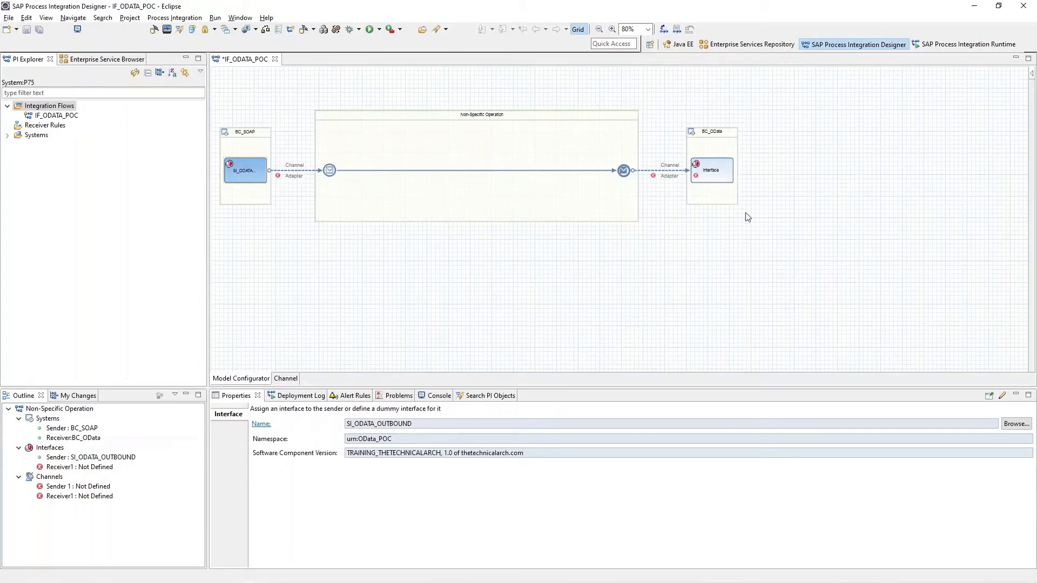
Assign the service interface SI_ODATA_INBOUND from the urn:OData_POC namespace to the receiver system BC_OData
right_click(710, 176)
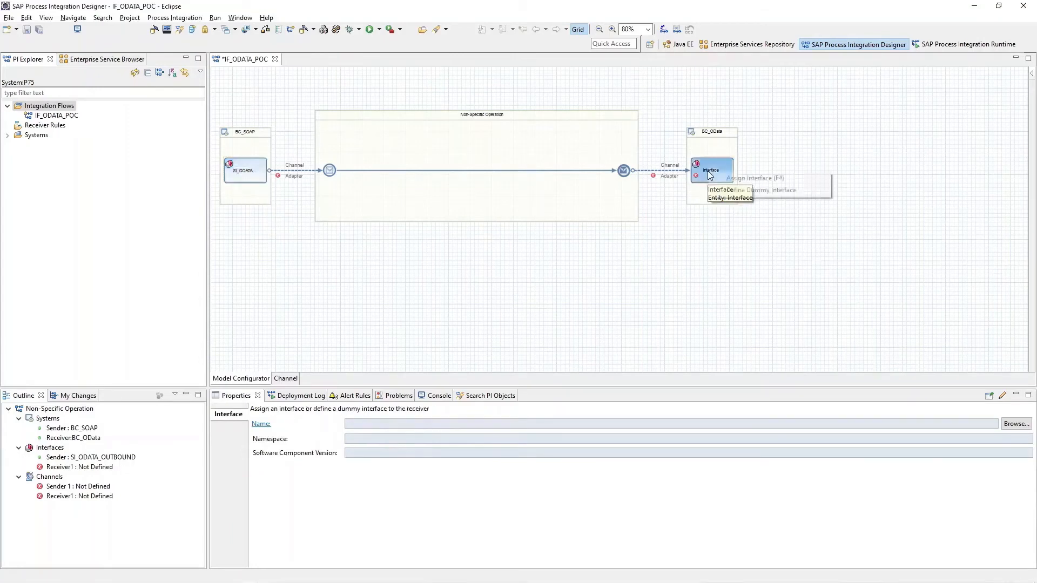
left_click(734, 177)
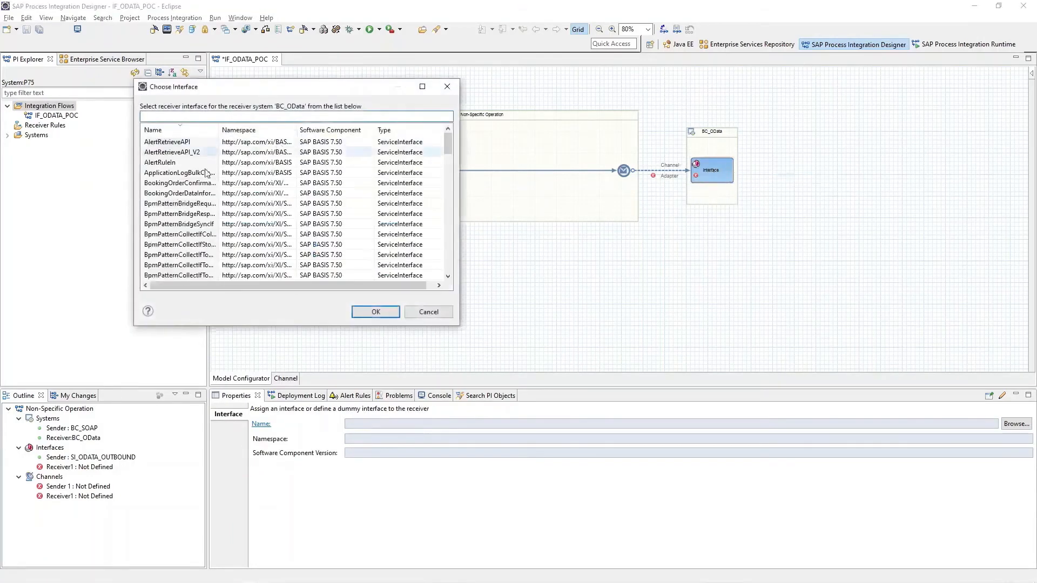
left_click_drag(446, 144, 451, 229)
left_click(155, 266)
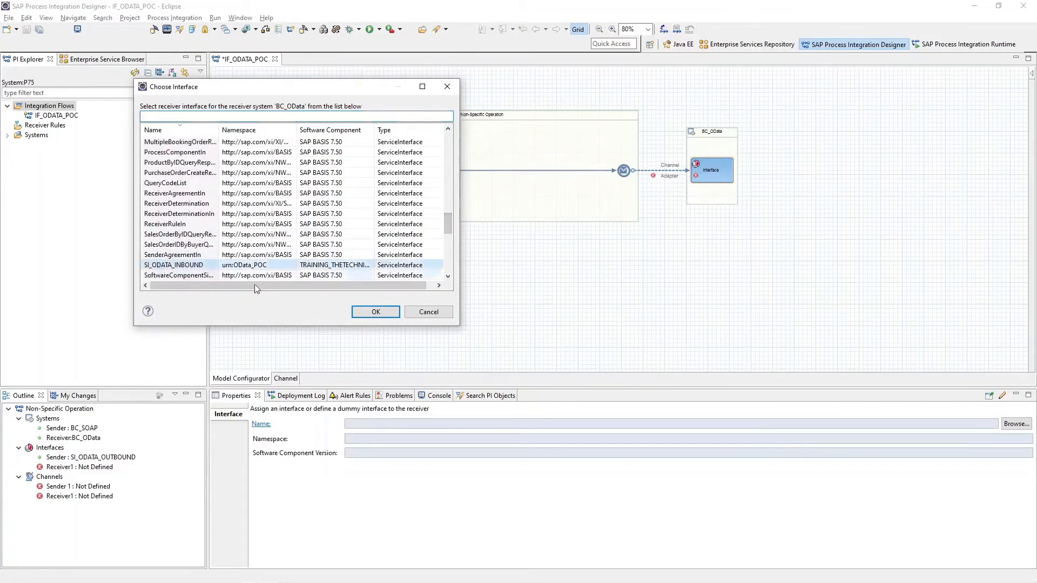
left_click(375, 312)
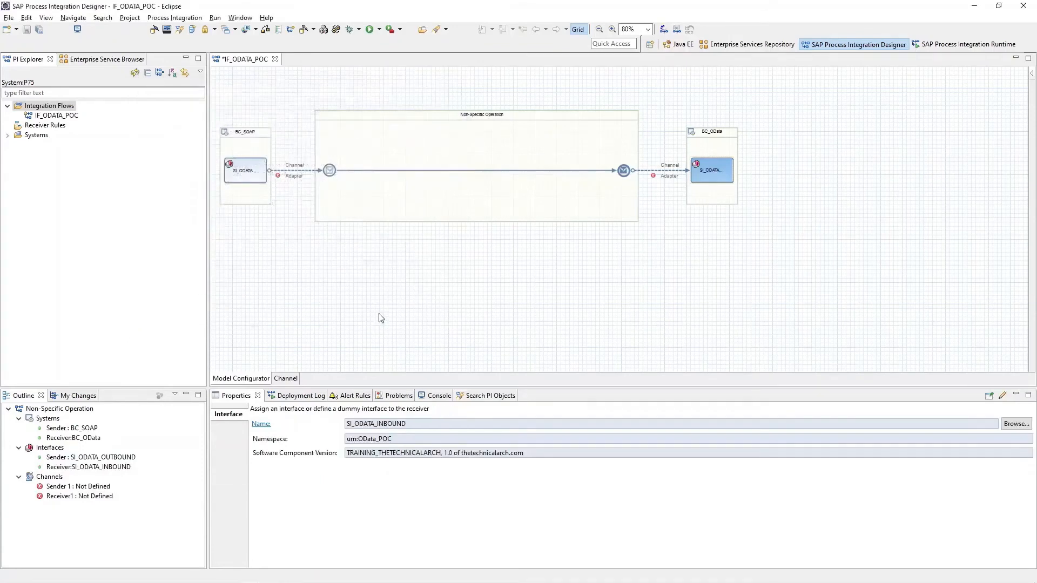
Configure the sender channel of BC_SOAP with the SOAP adapter type from SAP BASIS 7.50
left_click(287, 173)
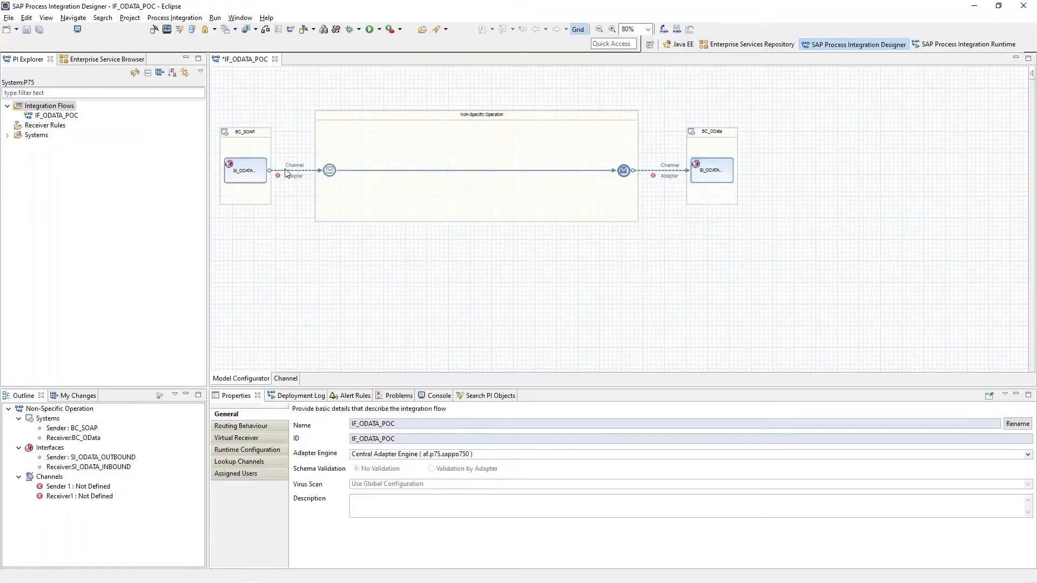
left_click(290, 174)
right_click(290, 174)
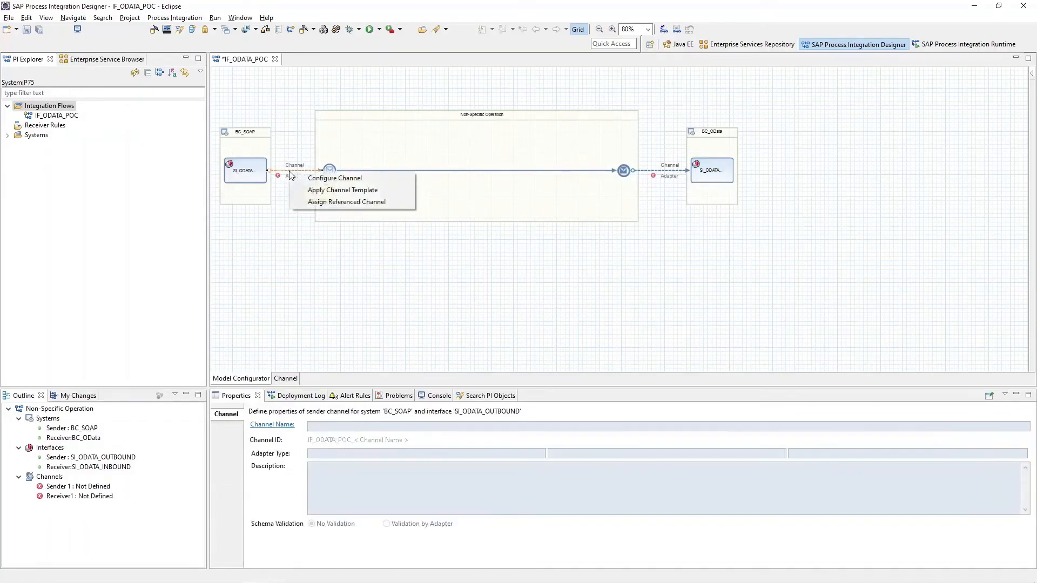
left_click(348, 181)
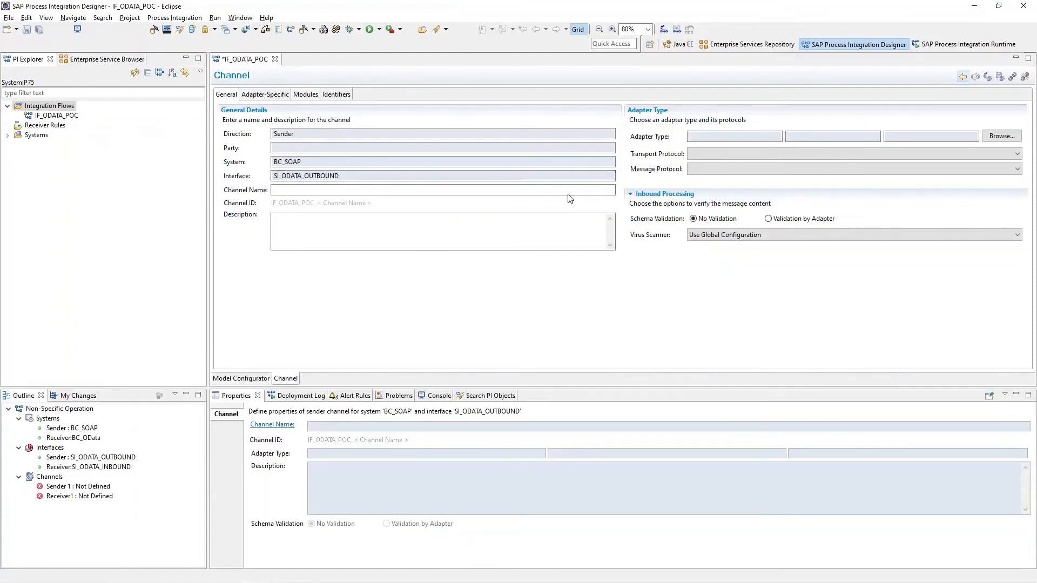
left_click(998, 138)
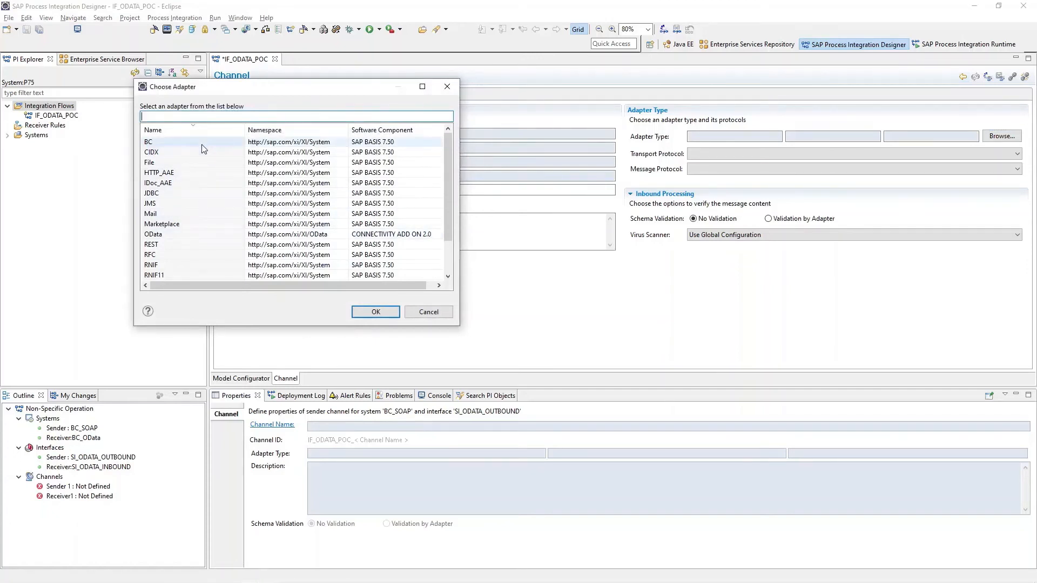
scroll(192, 259, "down", 2)
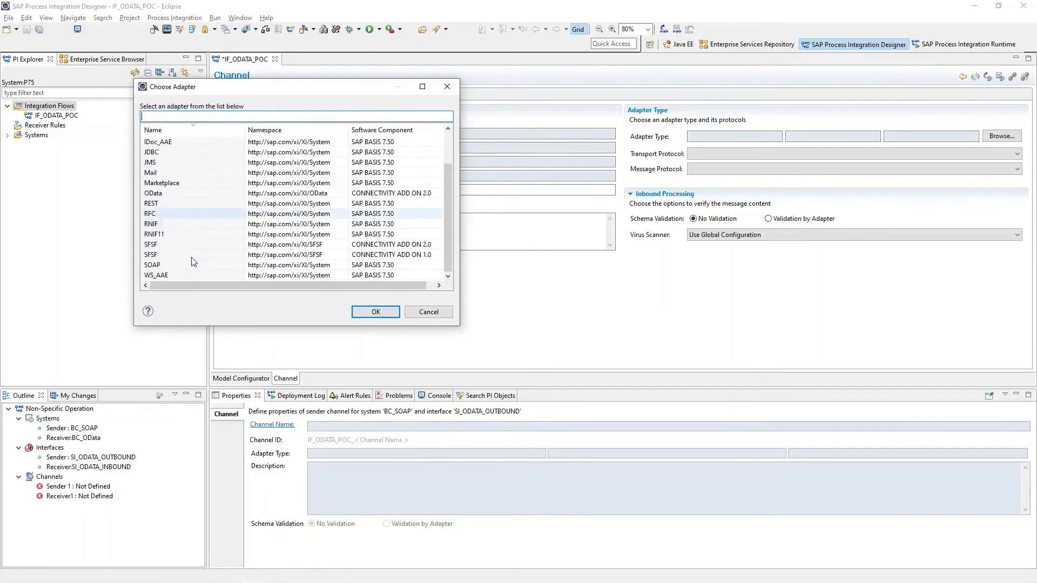
left_click(158, 266)
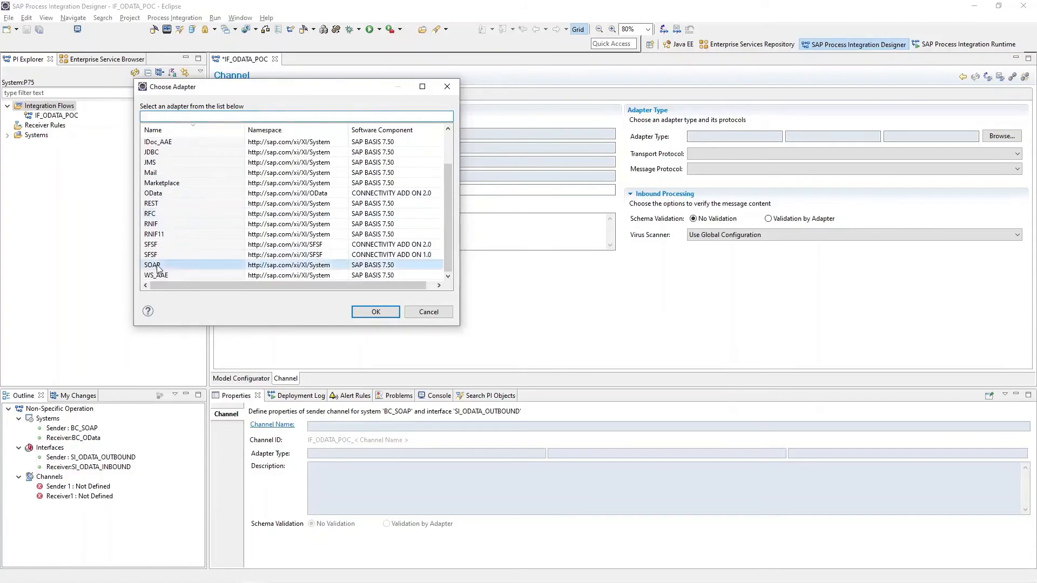
left_click(375, 312)
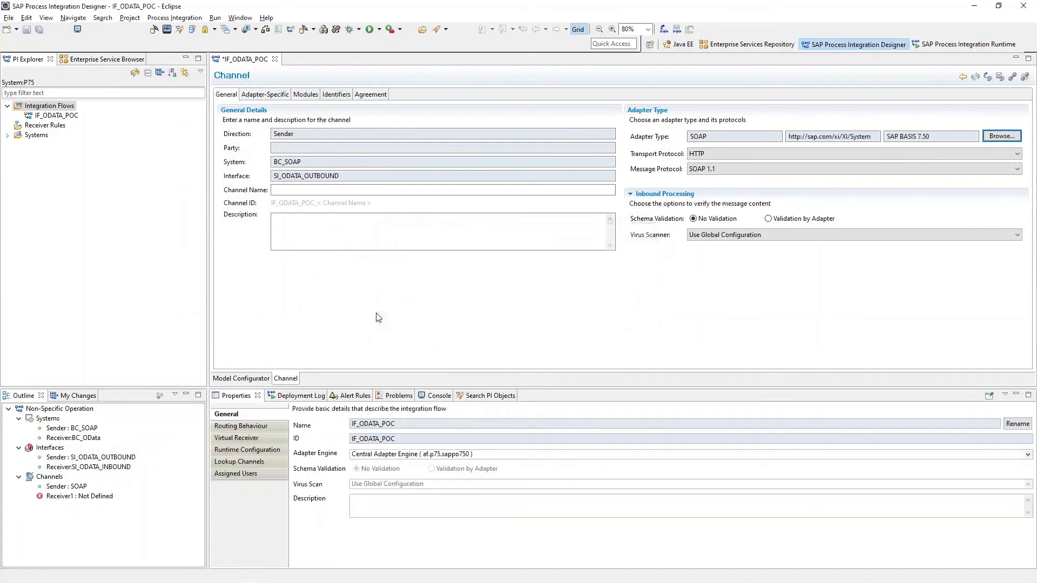
Keep the sender channel's quality of service at Best Effort, save the integration flow, and return to its model
left_click(265, 97)
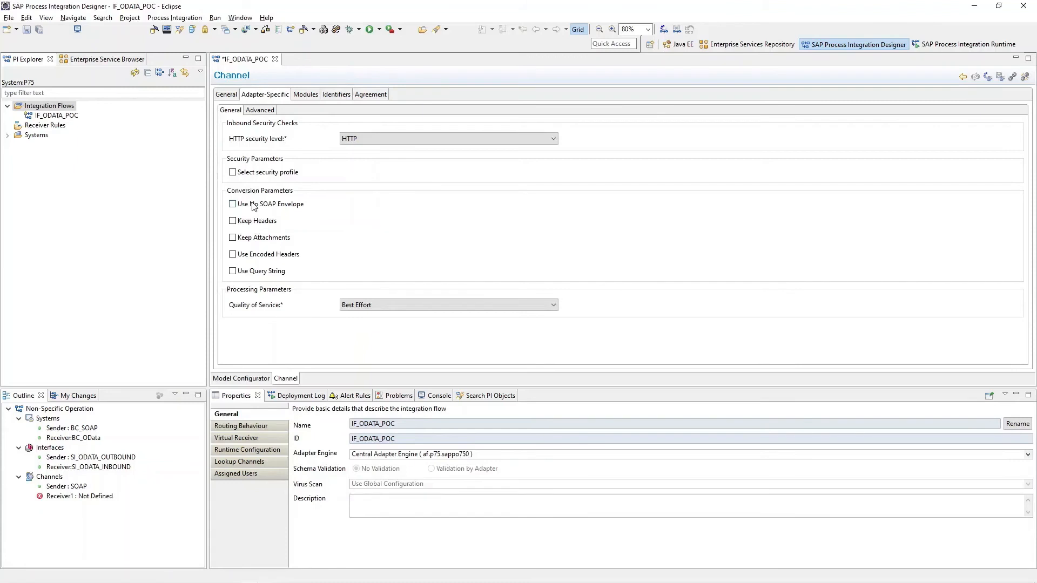
left_click(382, 306)
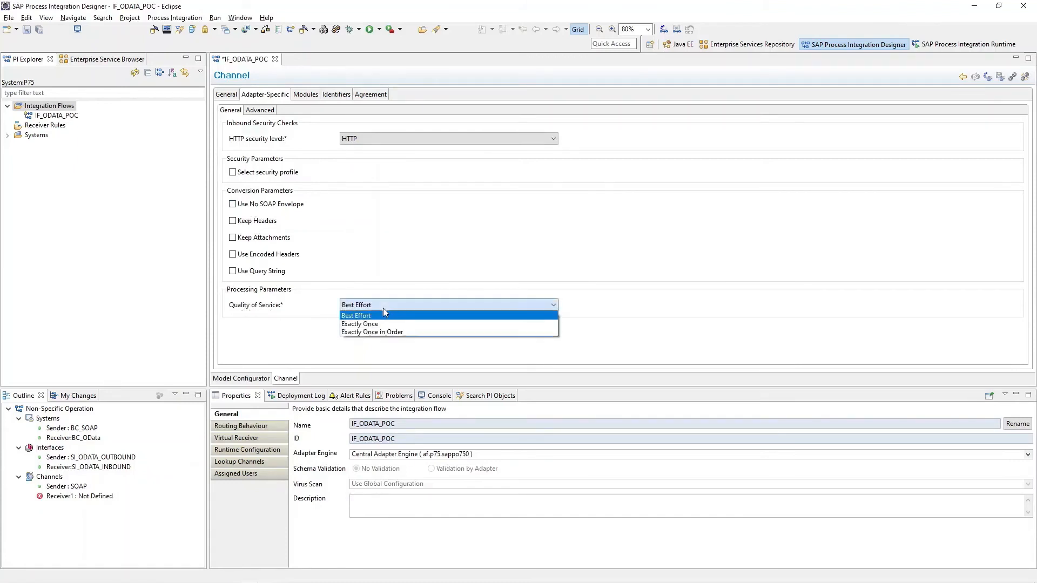
left_click(368, 346)
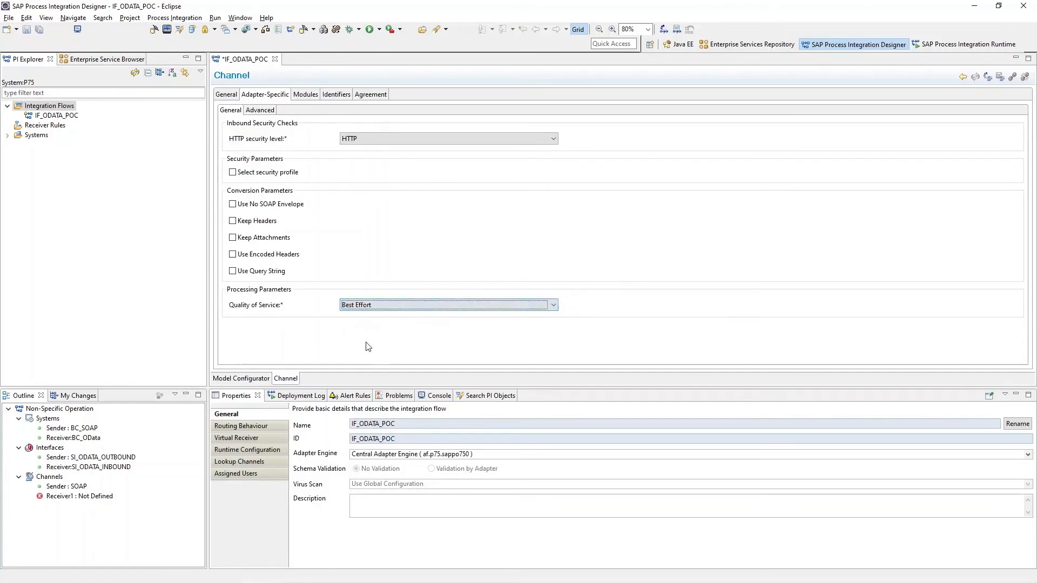
left_click(304, 95)
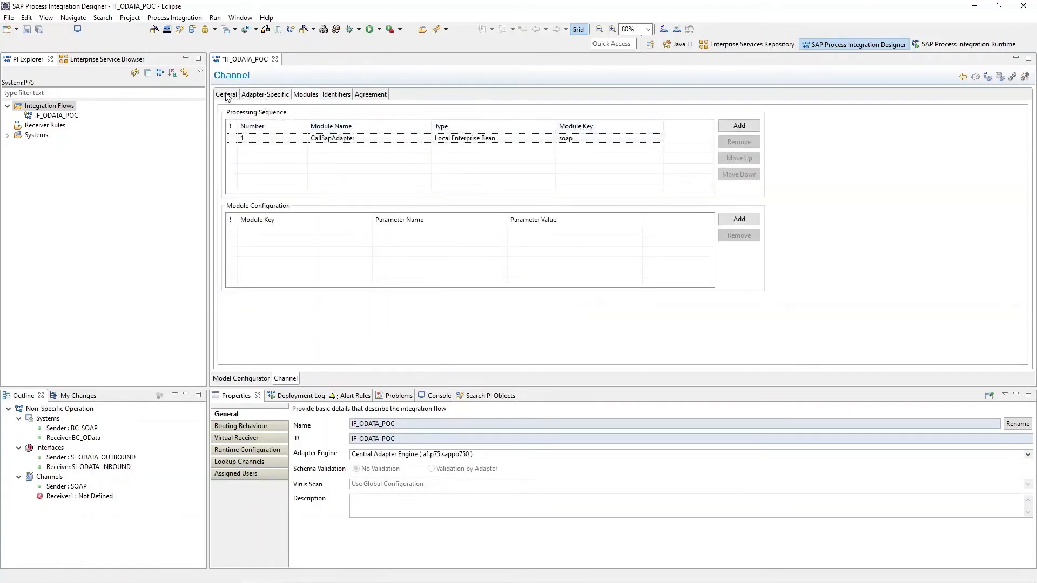
left_click(226, 95)
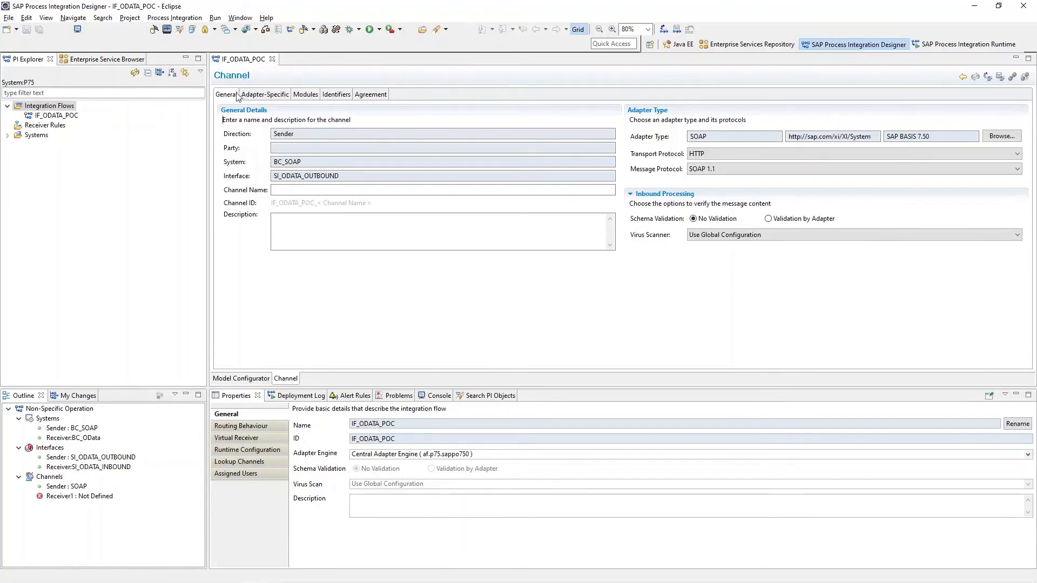
left_click(963, 76)
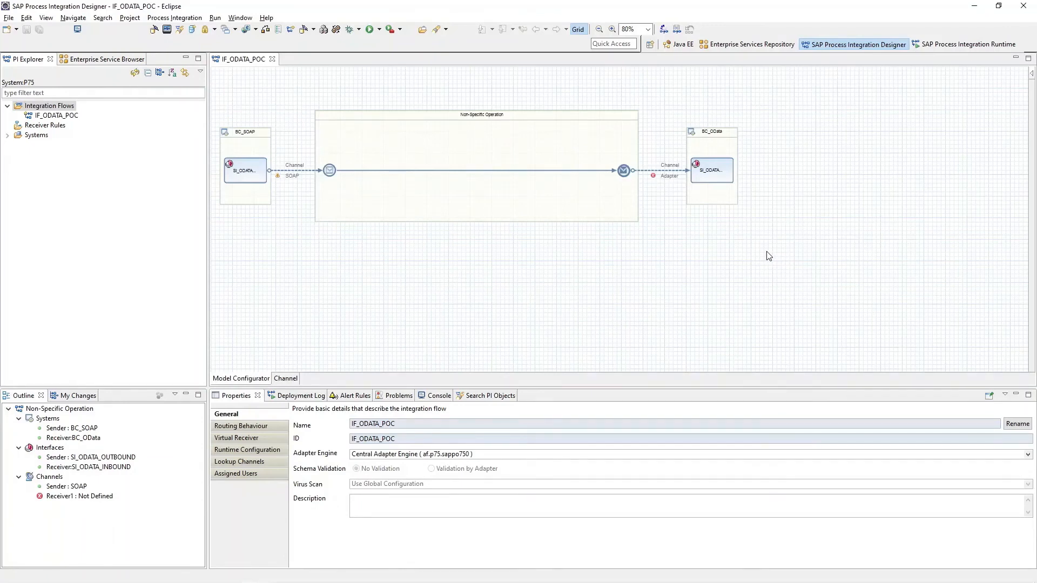
Configure the receiver channel of BC_OData with the OData adapter type from CONNECTIVITY ADD ON 2.0
left_click(667, 176)
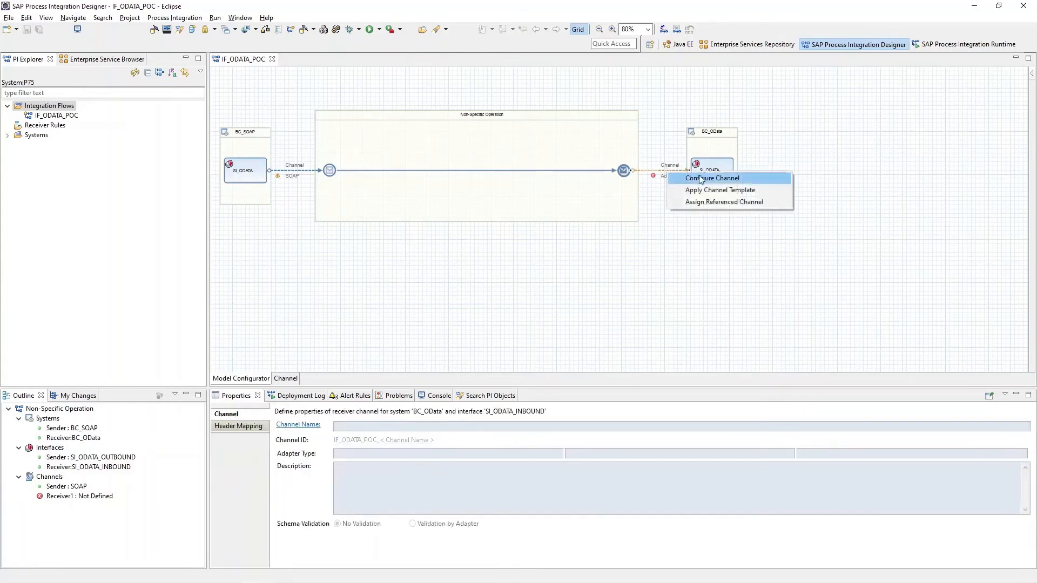
left_click(701, 180)
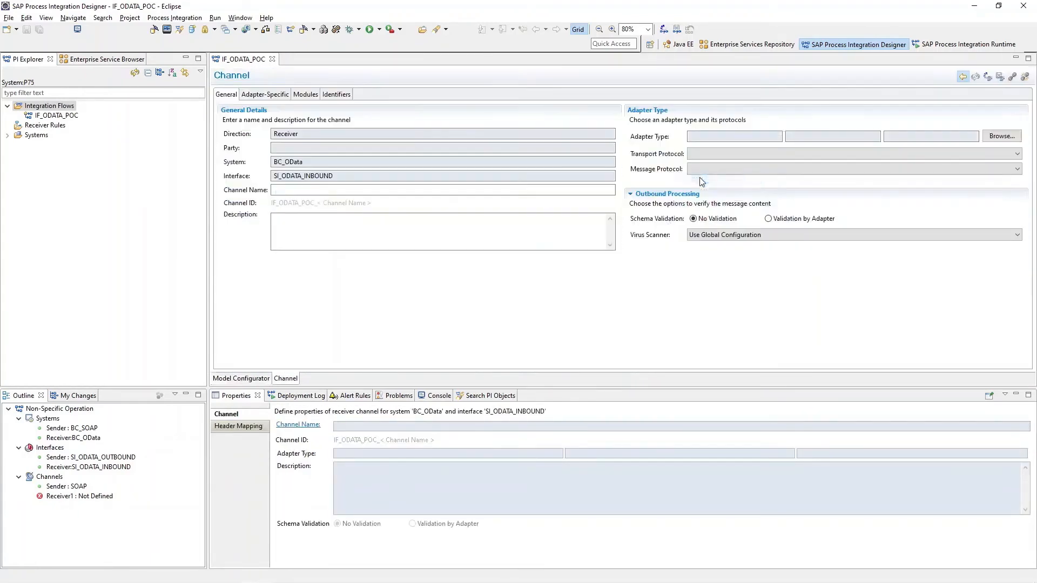
left_click(998, 136)
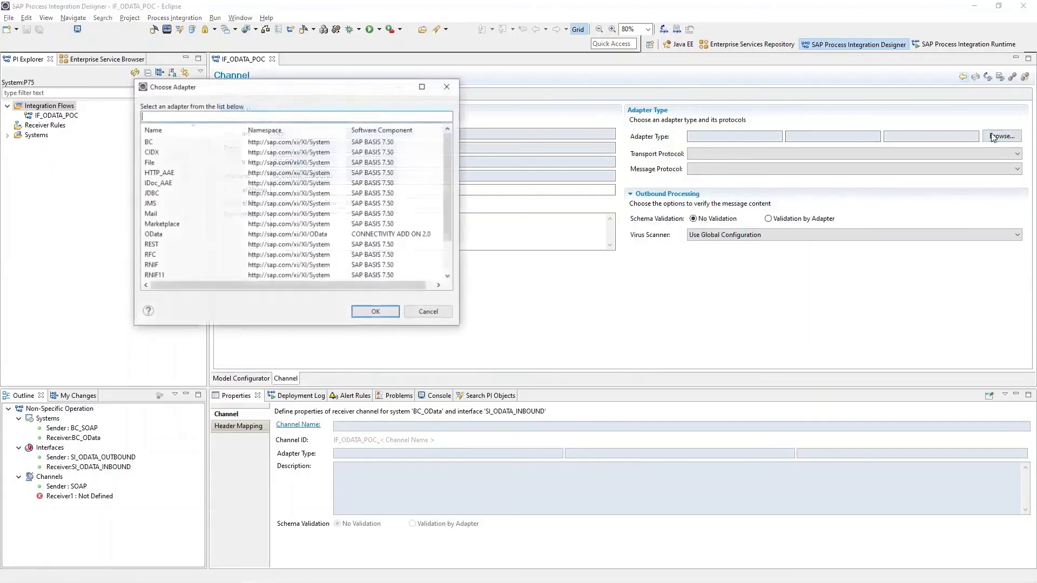
left_click(182, 235)
left_click(374, 312)
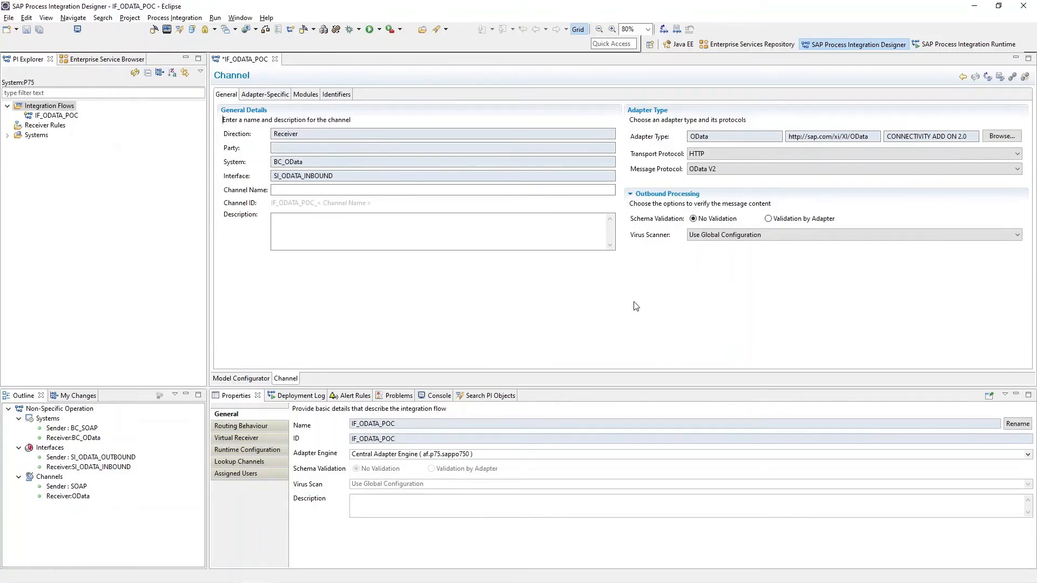
left_click(265, 96)
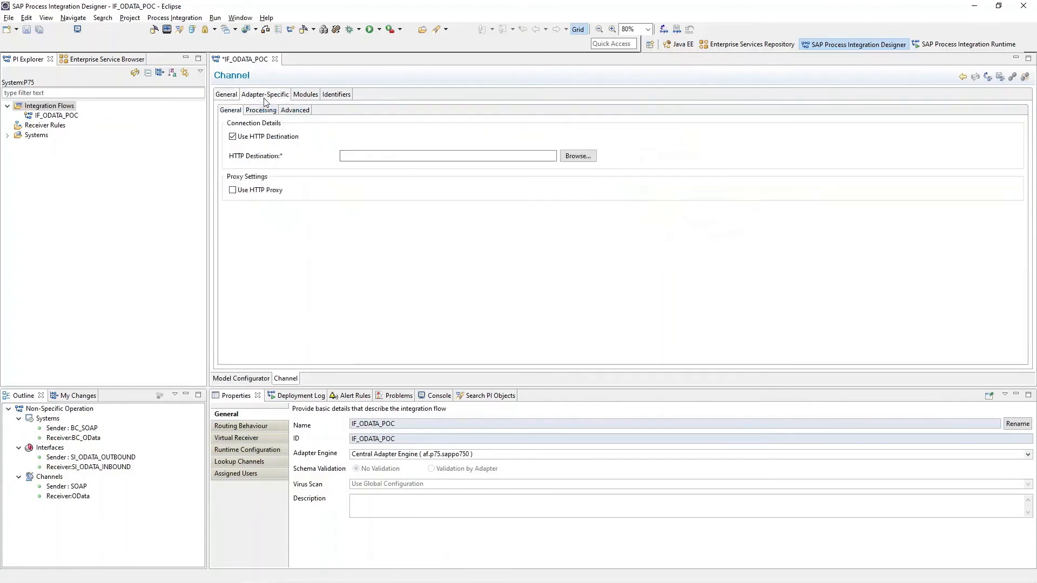
left_click(232, 136)
left_click(232, 137)
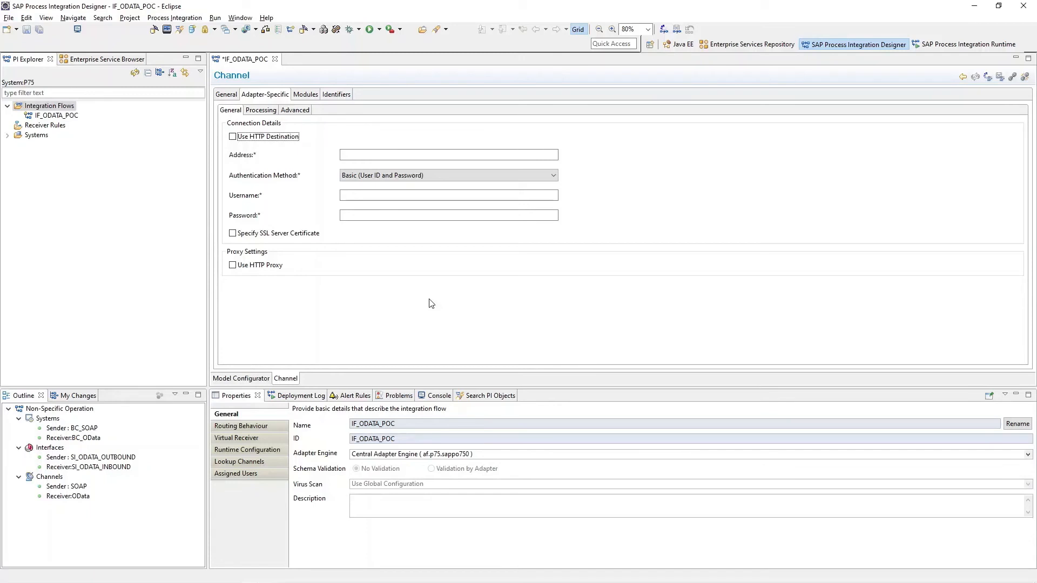
left_click(409, 155)
type("https://services.odata.org/Northwind/Northwind.svc")
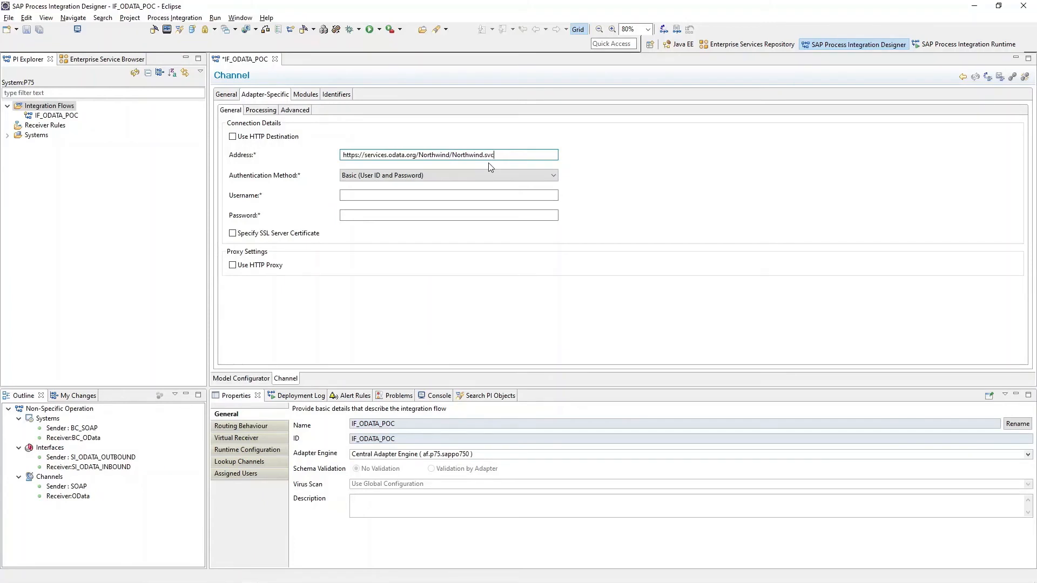
left_click(420, 177)
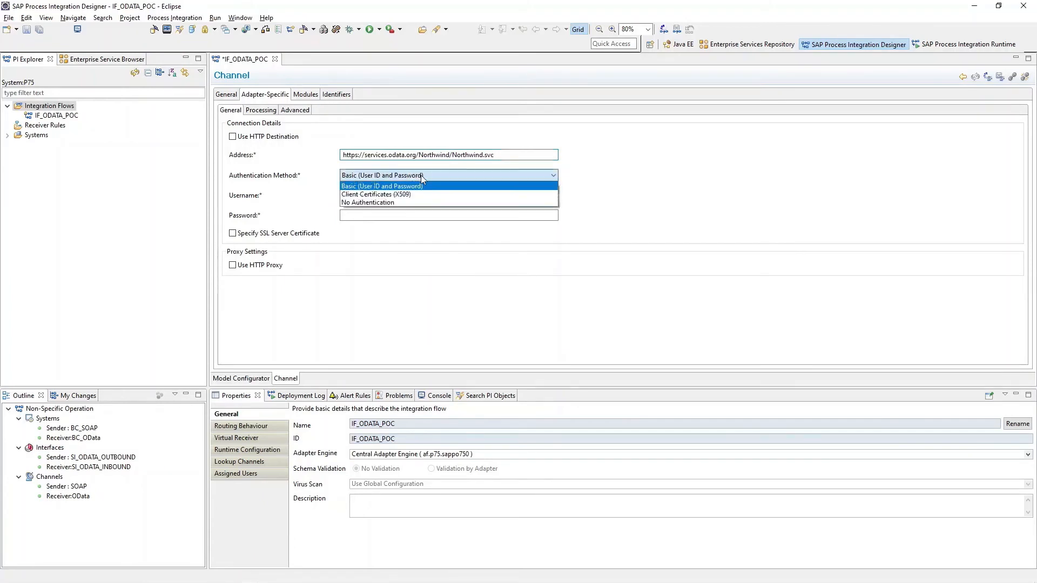
left_click(392, 203)
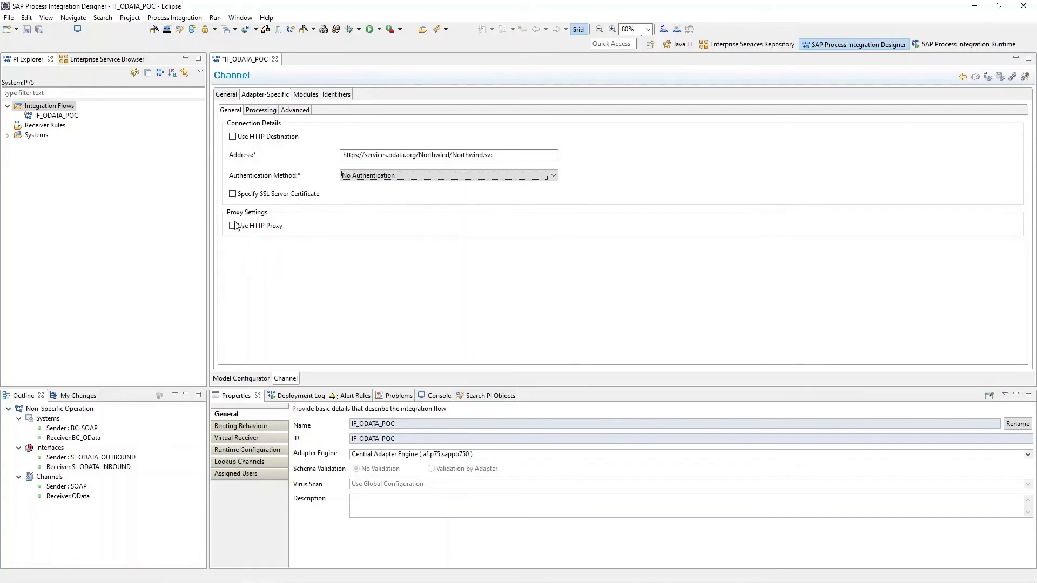
Set the receiver channel's processing to the QUERY operation, resource path Customers?$filter=filter and payload format Atom
left_click(260, 111)
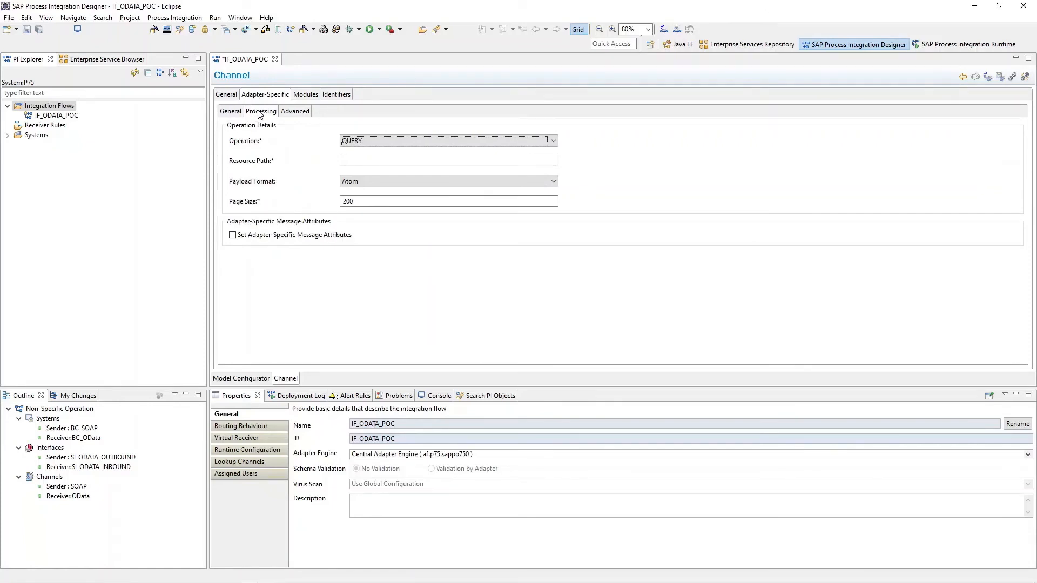
left_click(371, 141)
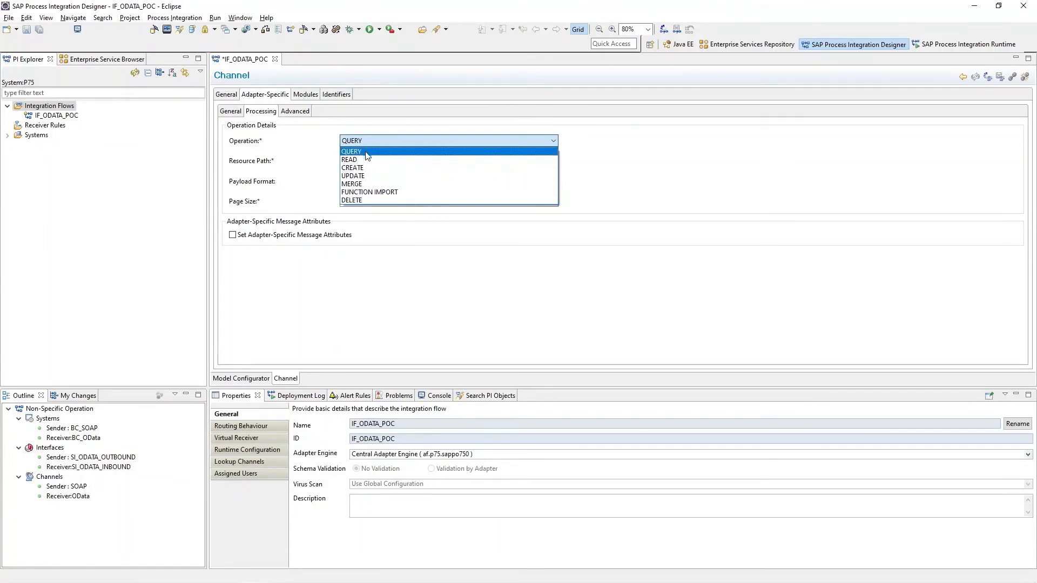
left_click(294, 156)
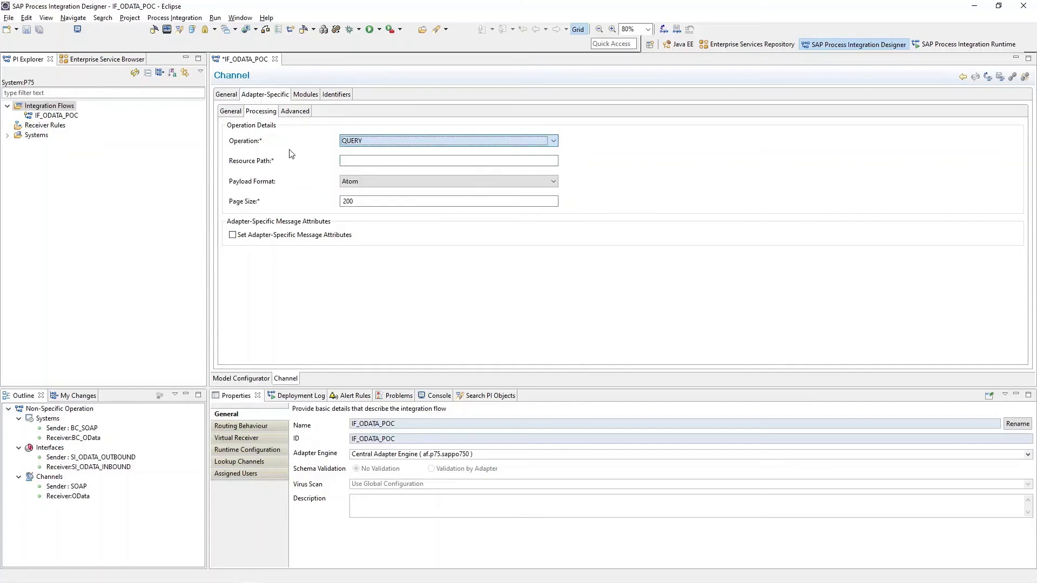
left_click(360, 162)
type("Customers")
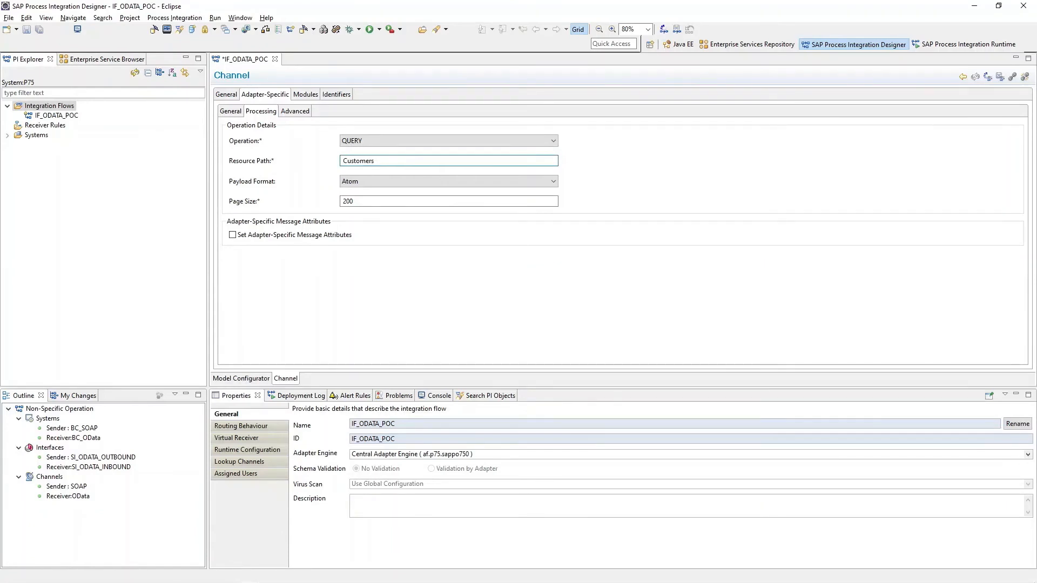
type("?$filter=filter")
left_click_drag(415, 163, 397, 161)
left_click(364, 184)
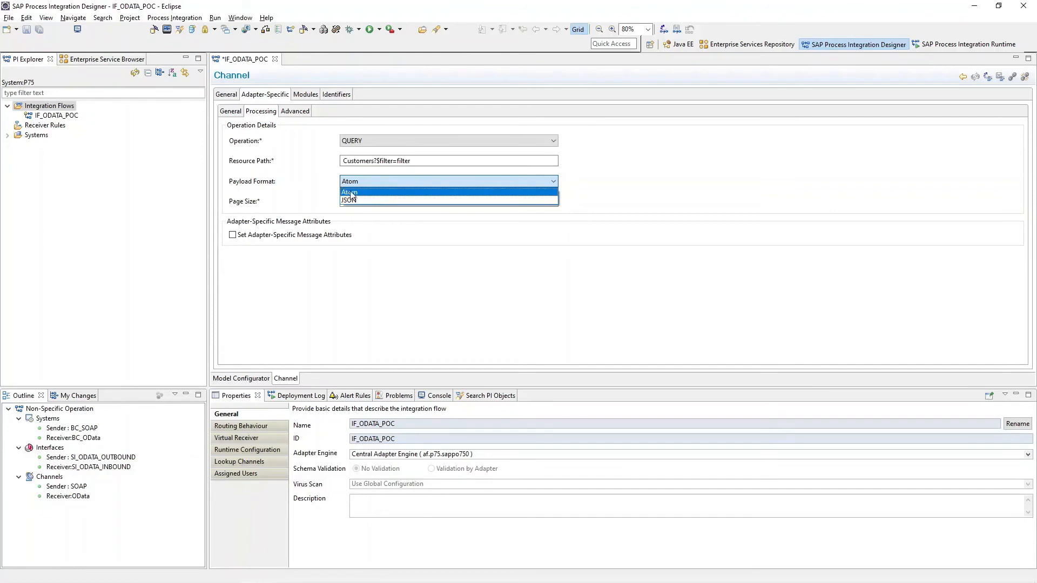
left_click(350, 193)
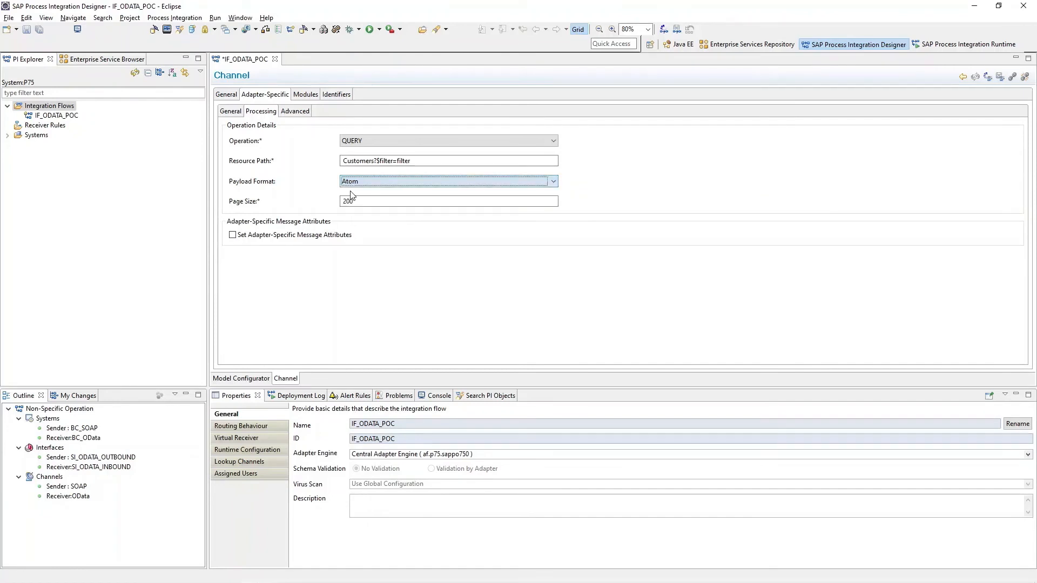
Review the receiver channel's advanced and connection settings, save the integration flow, and return to its model
left_click(290, 112)
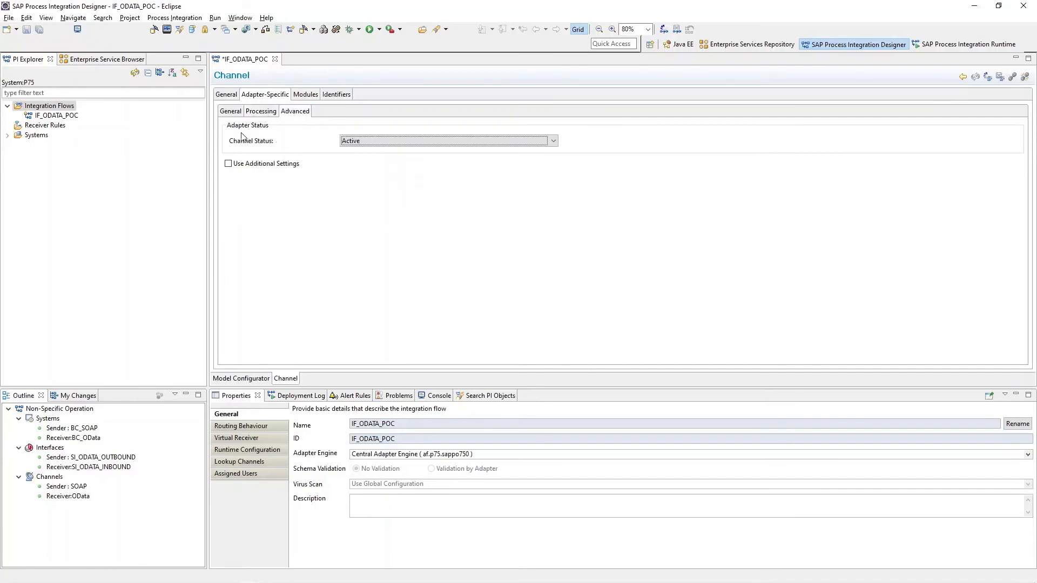
left_click(231, 111)
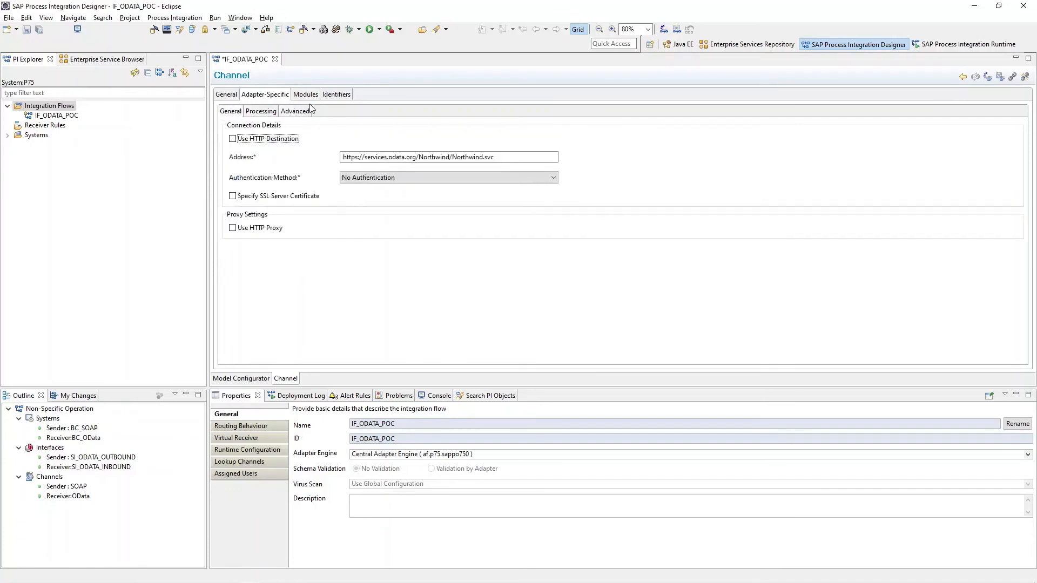
left_click(227, 97)
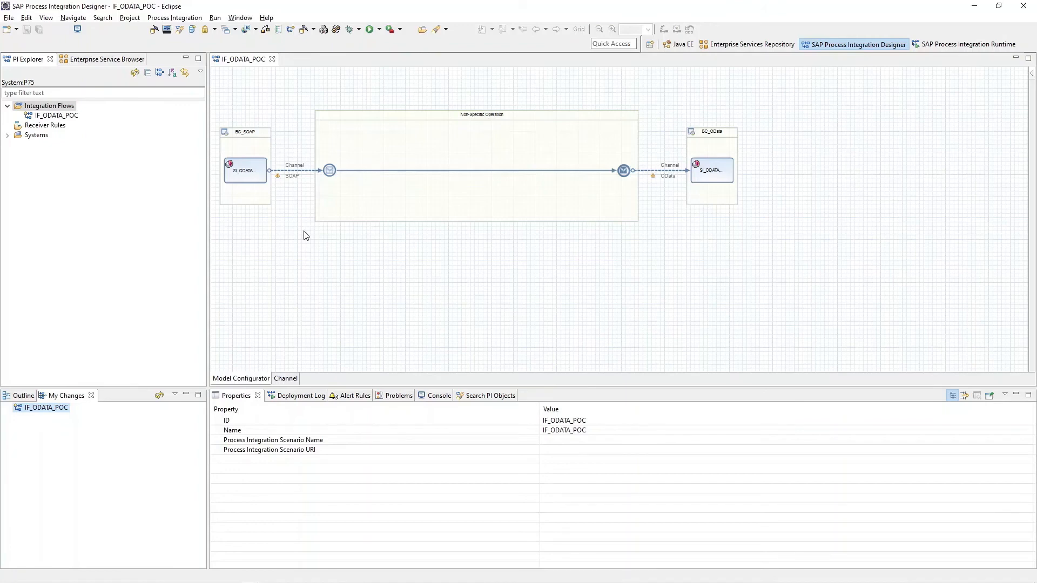
Add a mapping between the sender and receiver of the flow, assign operation mapping OM_ODATA to it, and save the flow
right_click(484, 172)
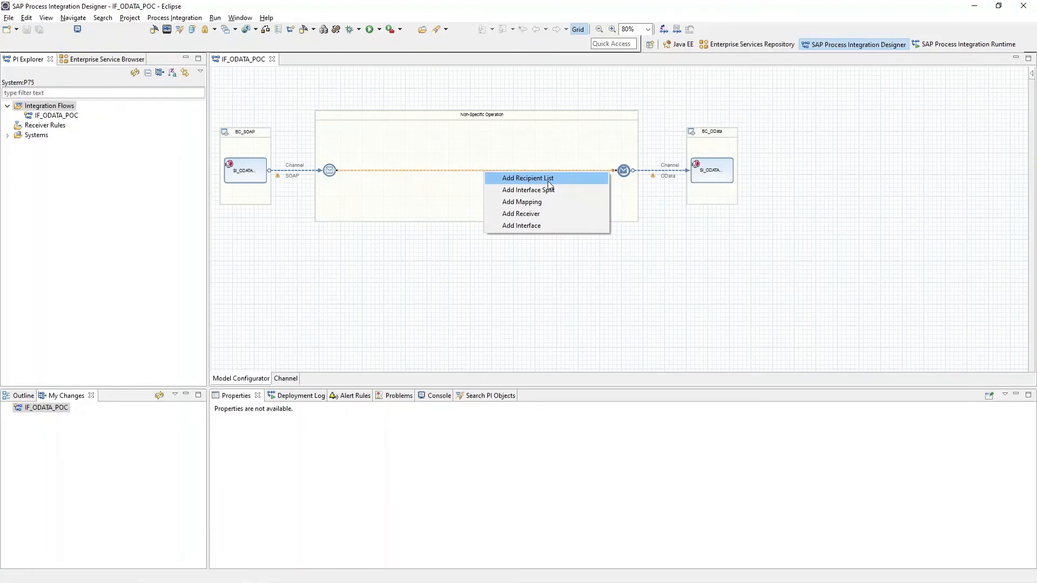
left_click(527, 203)
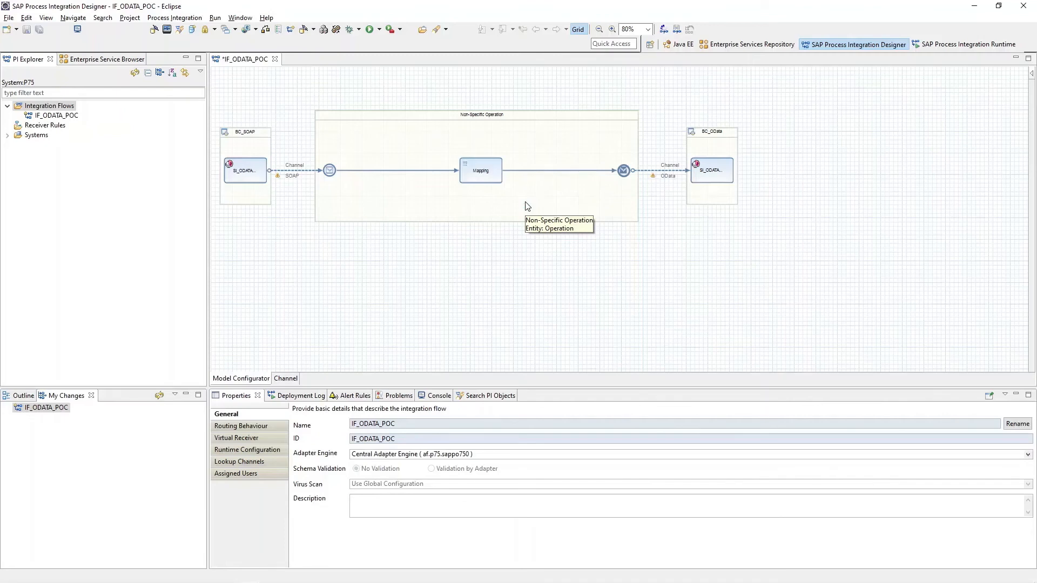
right_click(484, 172)
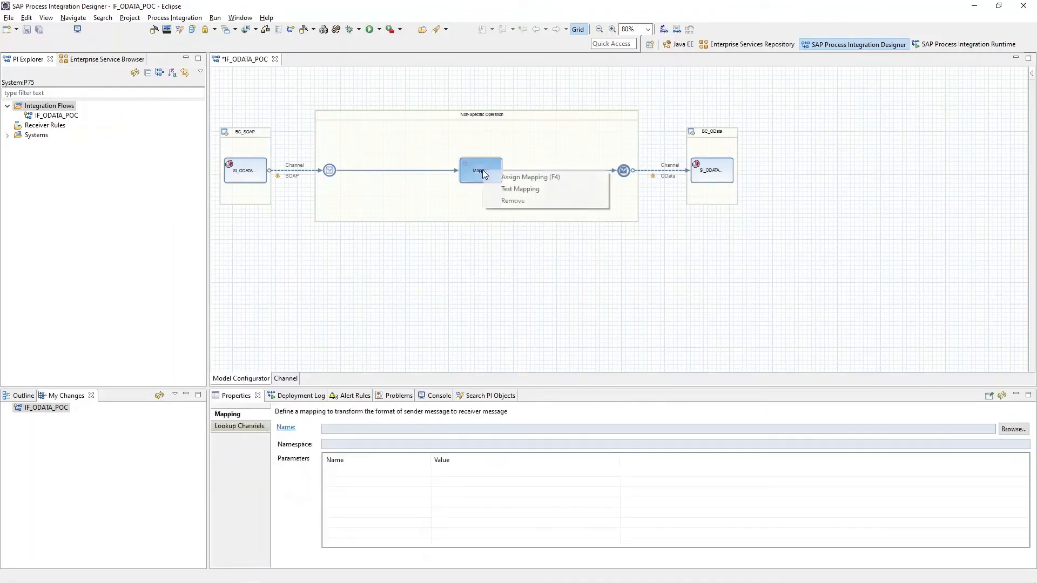
left_click(522, 178)
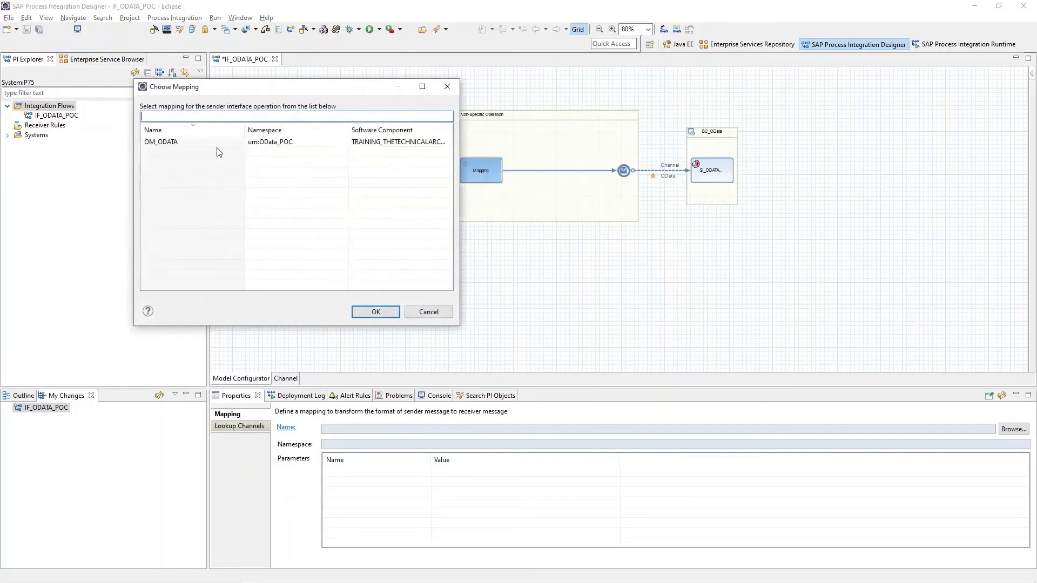
left_click(168, 143)
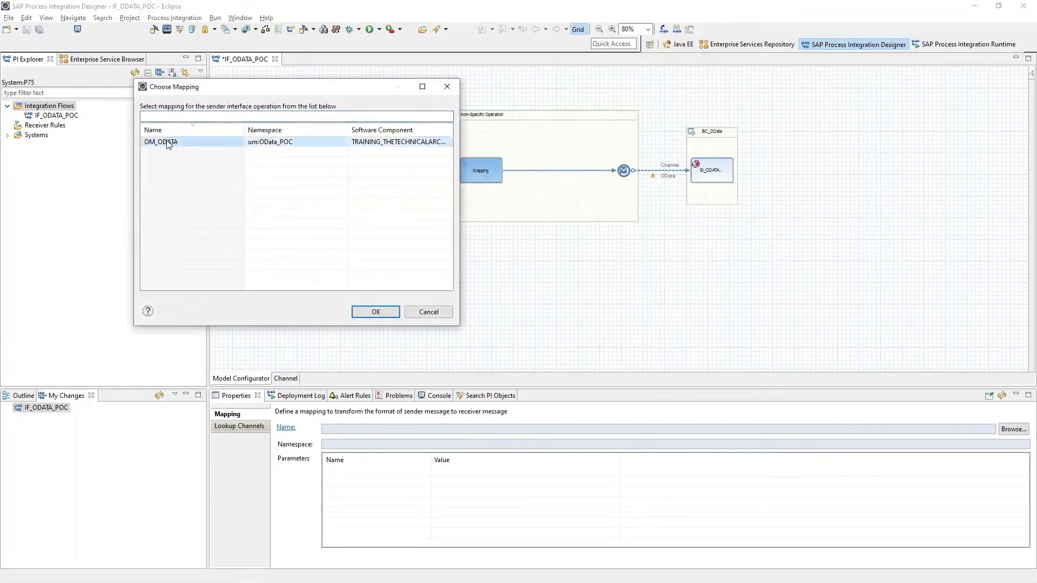
left_click(385, 314)
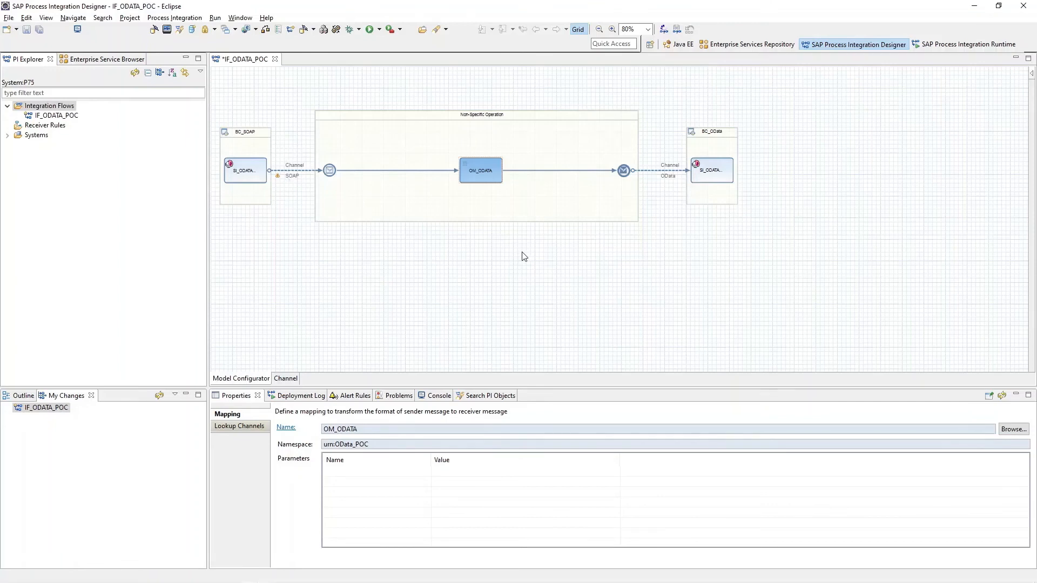
key("ctrl+s")
Activate the IF_ODATA_POC integration flow and close the activation notice
left_click(56, 116)
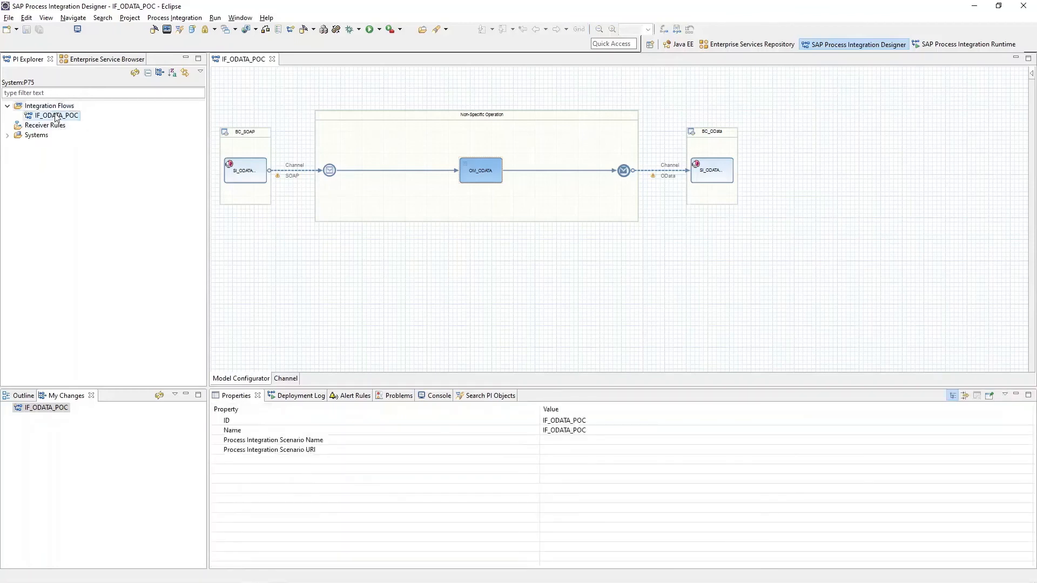
right_click(56, 117)
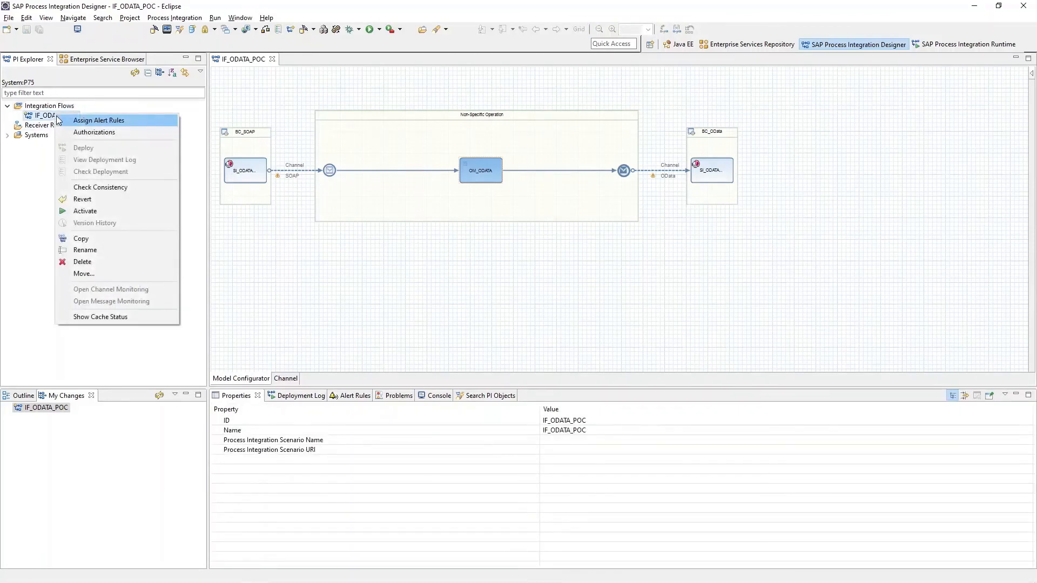
left_click(92, 212)
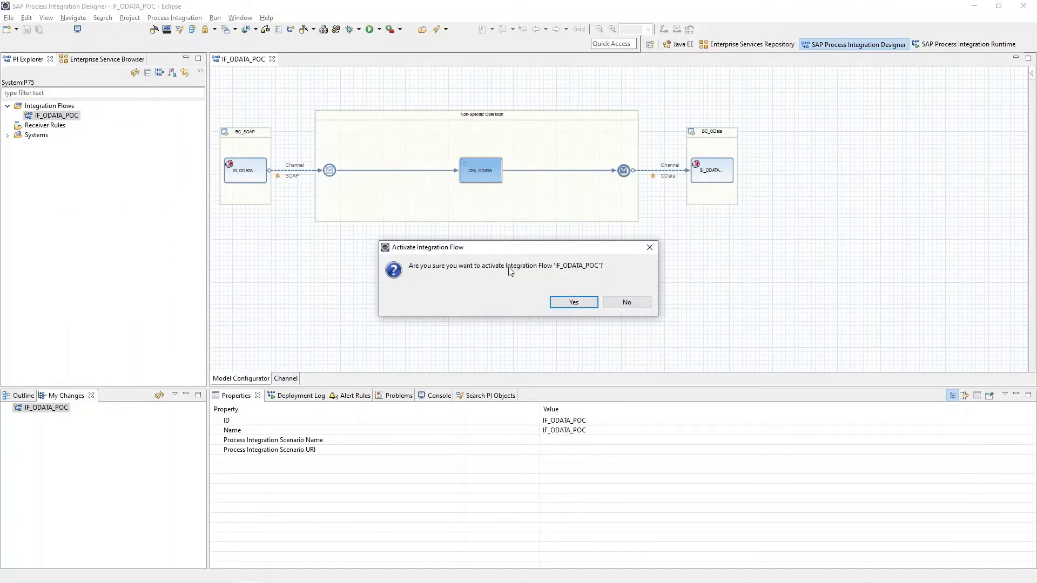
left_click(576, 302)
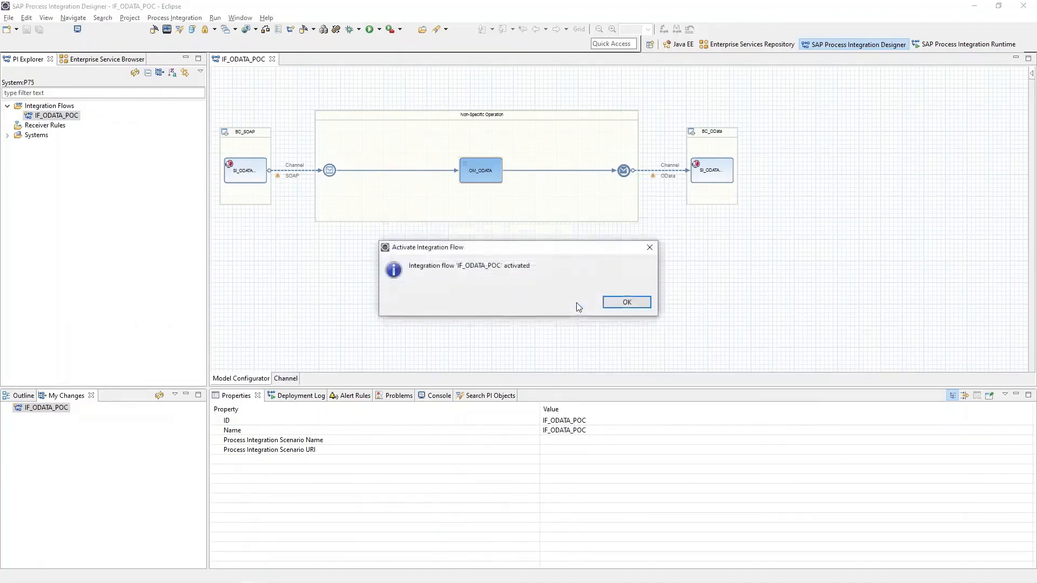
left_click(627, 302)
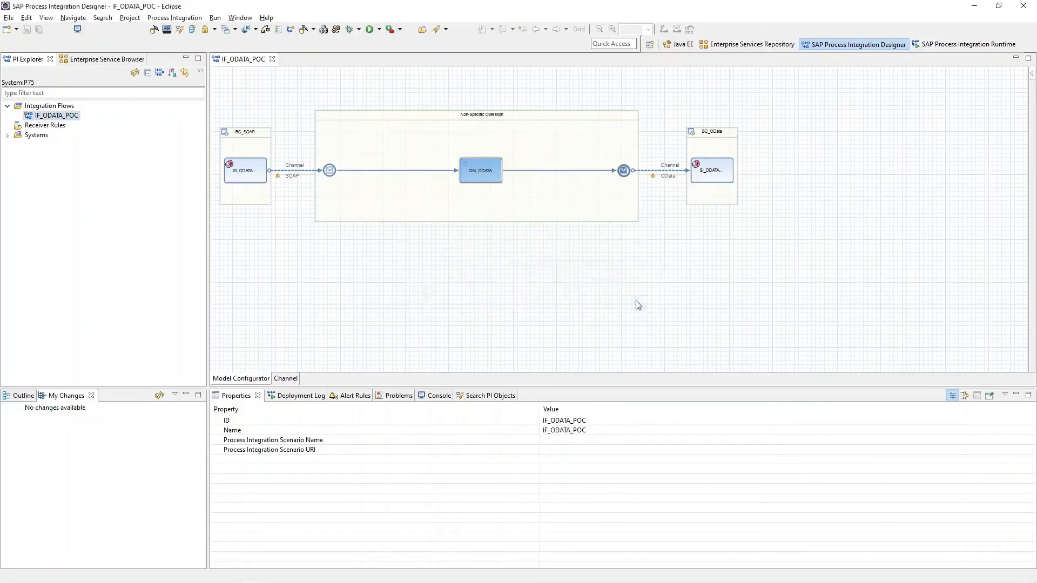
Deploy the activated IF_ODATA_POC integration flow
right_click(50, 117)
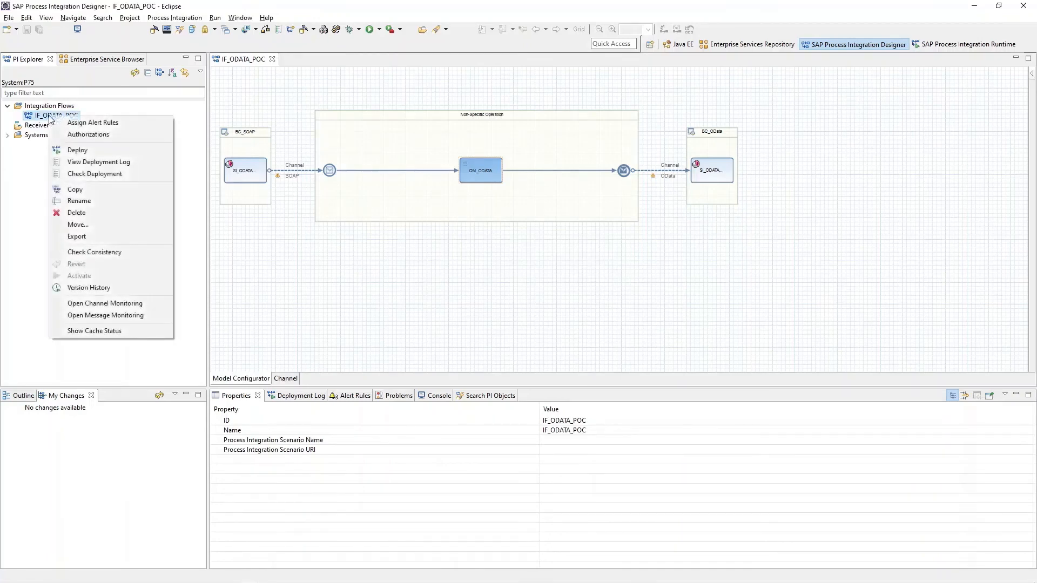
left_click(77, 150)
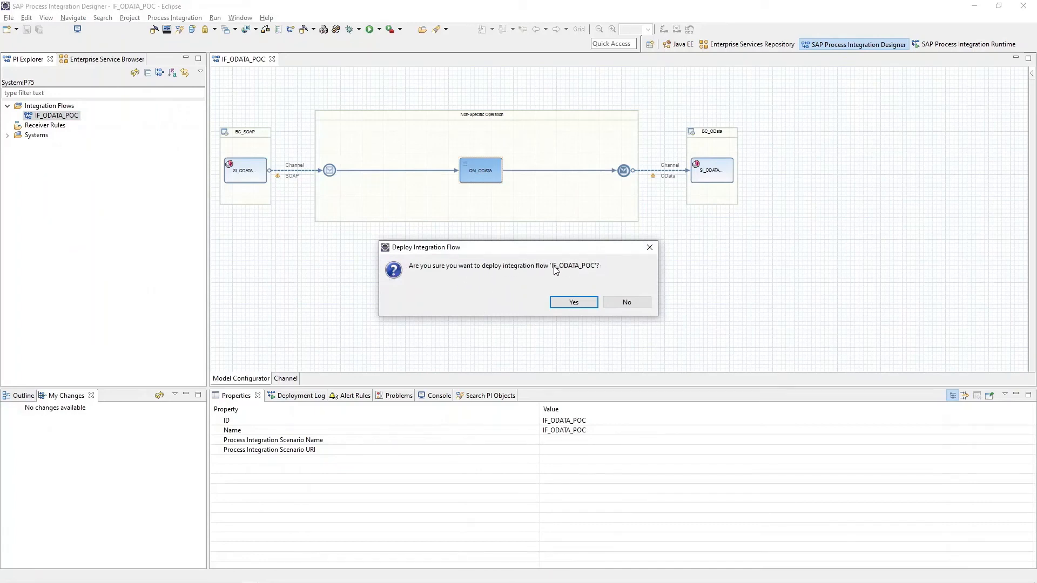
left_click(573, 302)
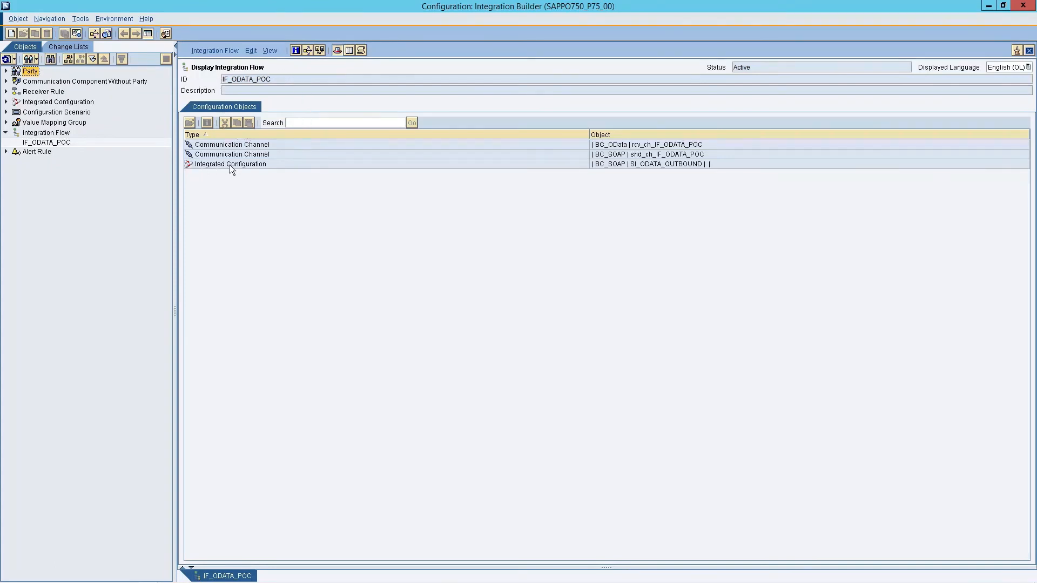
In the Integration Builder, open the integrated configuration of BC_SOAP for SI_ODATA_OUTBOUND
left_click(329, 164)
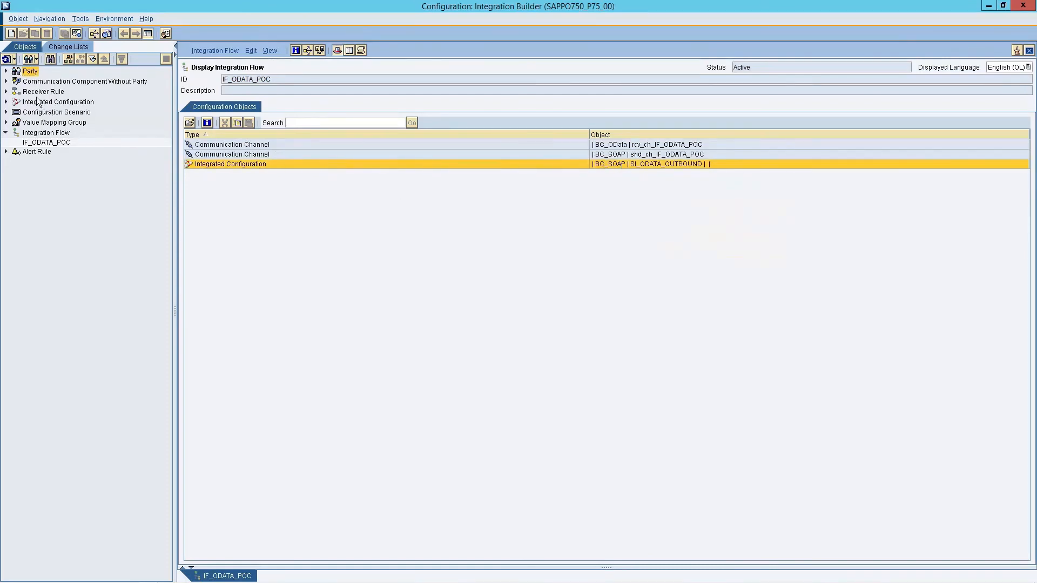
left_click(80, 104)
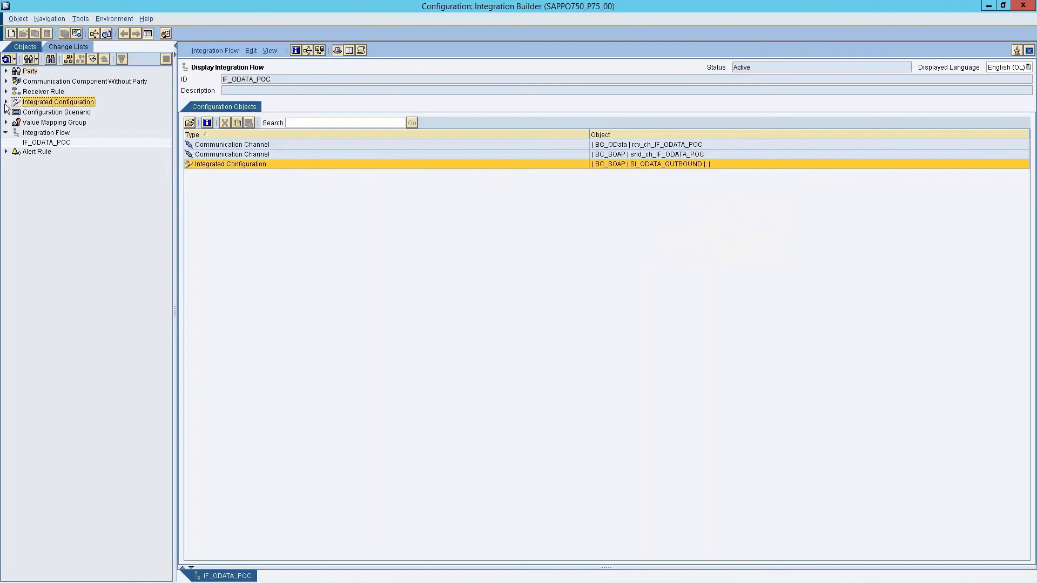
left_click(6, 102)
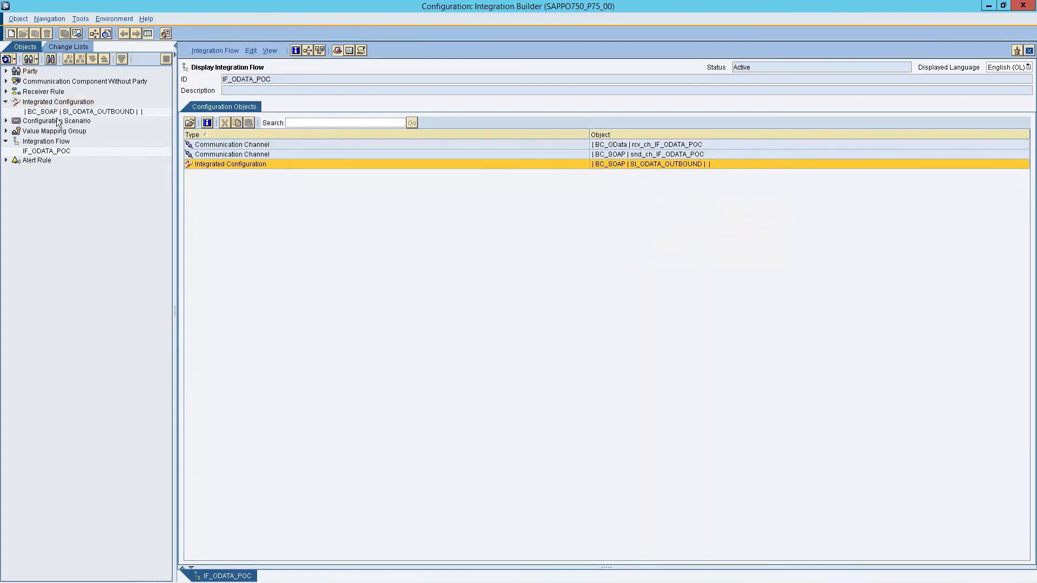
double_click(91, 112)
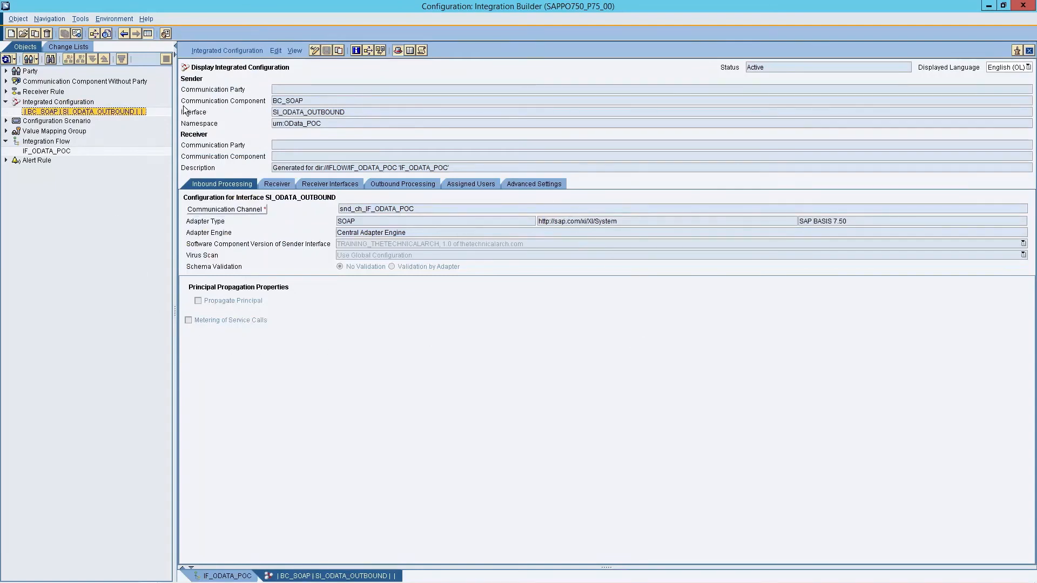
Examine the integrated configuration's receiver, inbound processing, outbound processing and receiver interface settings
left_click(277, 183)
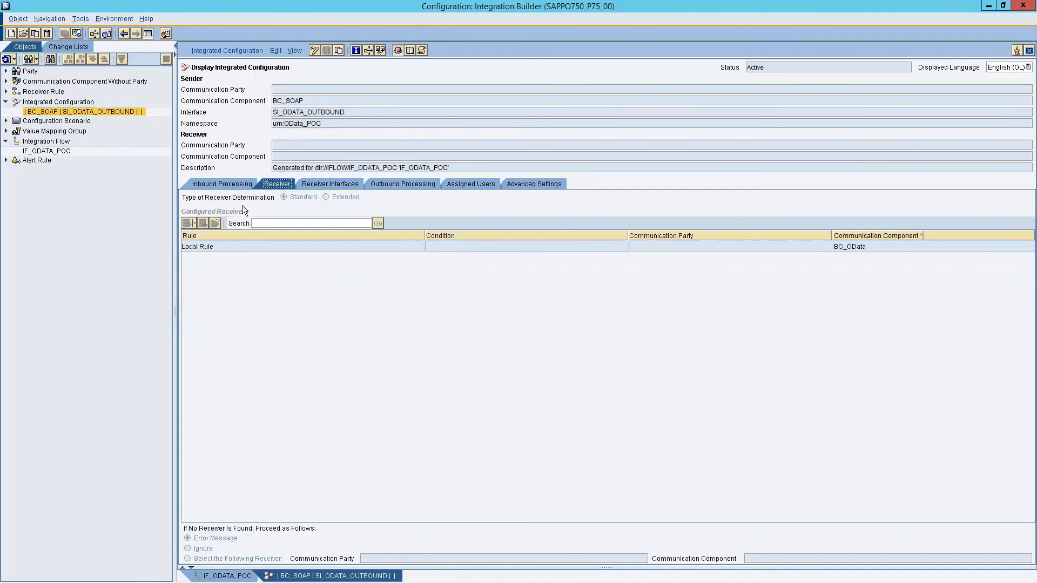
left_click(239, 186)
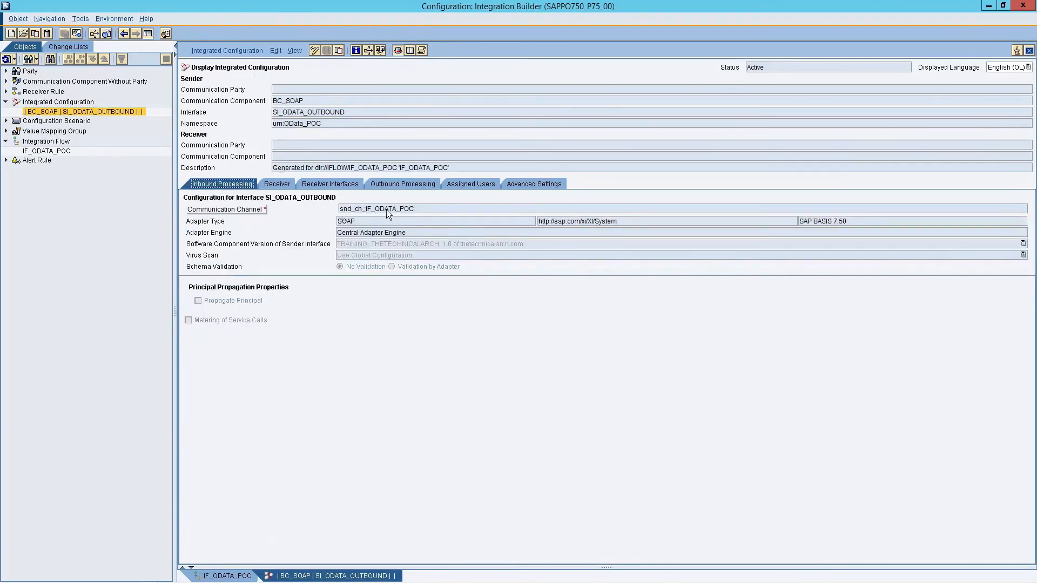
left_click(410, 183)
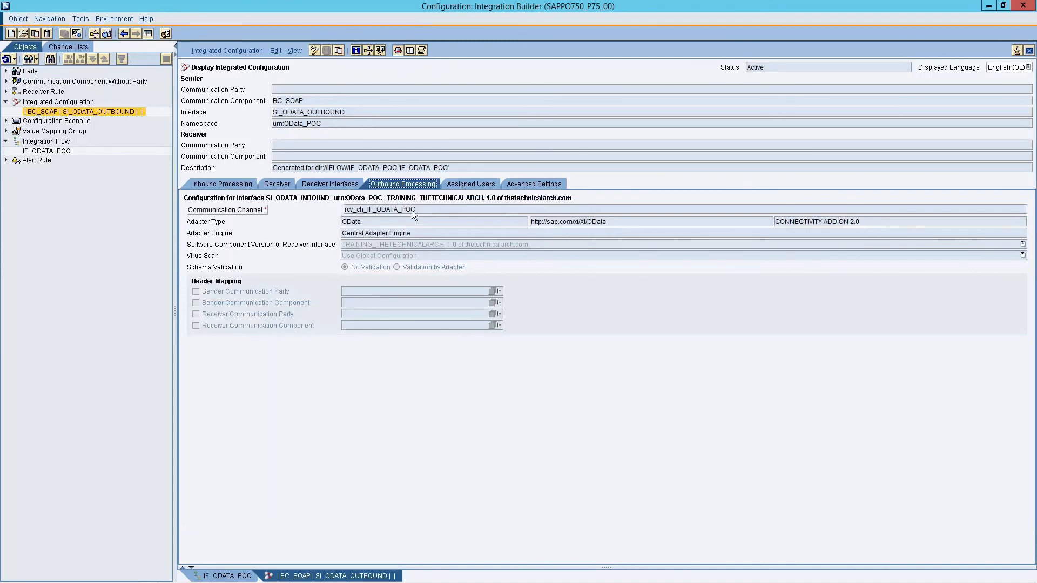
left_click(322, 185)
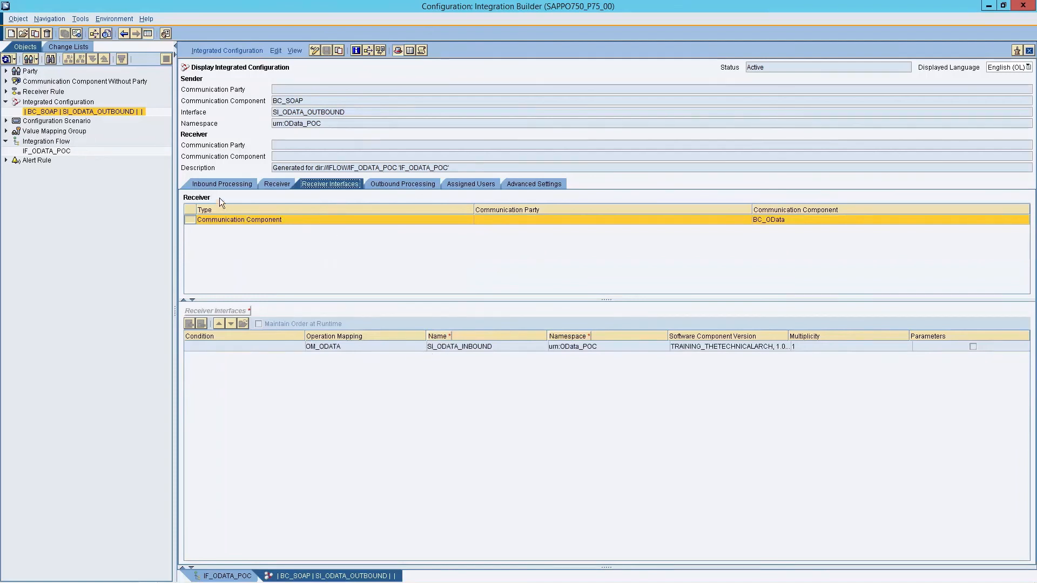
left_click(214, 184)
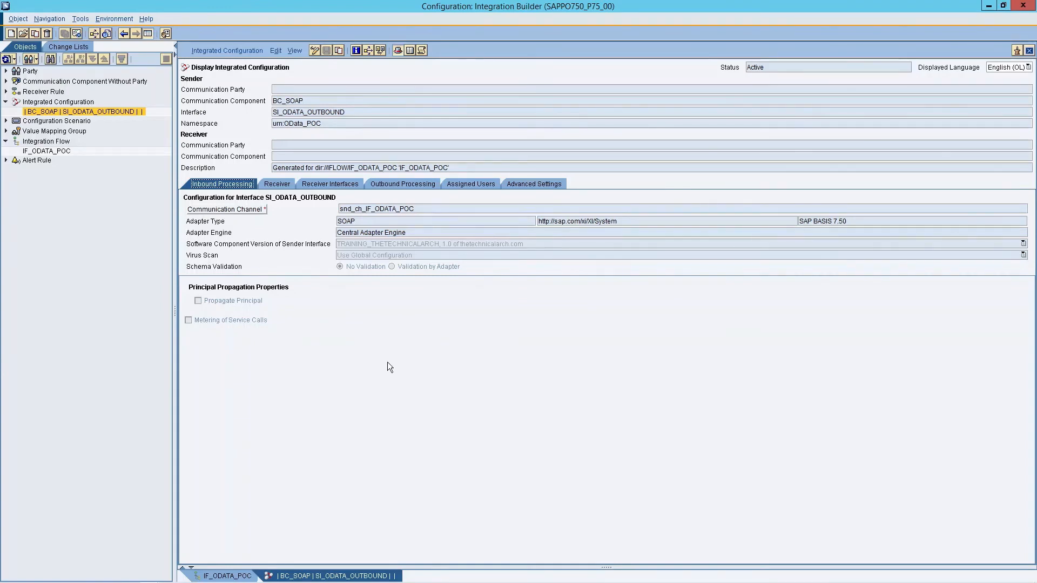
Display the integrated configuration's WSDL, save it as SI_ODATA_OUTBOUNDService.wsdl in Documents, and close the WSDL display
left_click(225, 50)
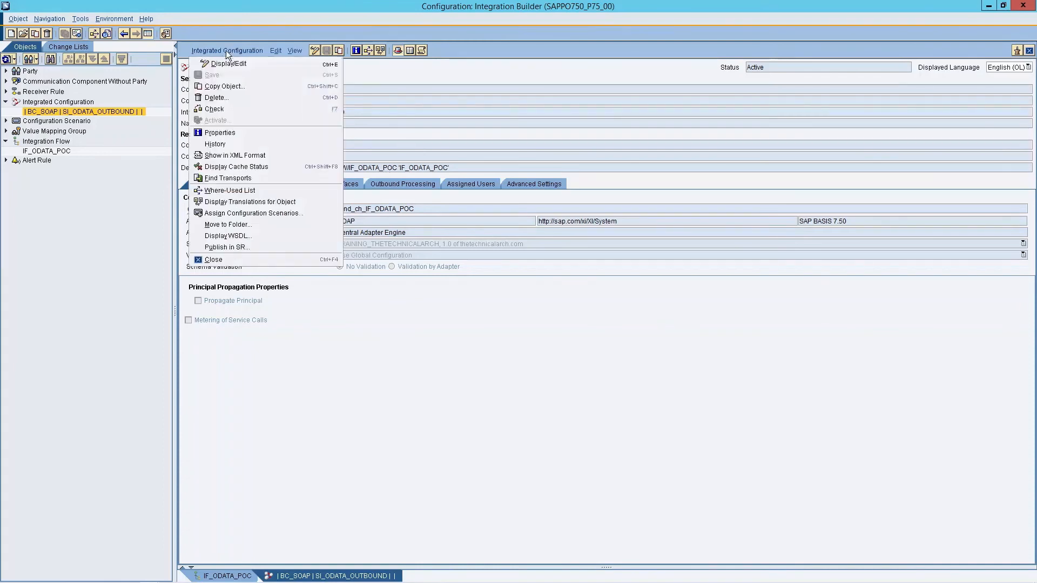
left_click(228, 235)
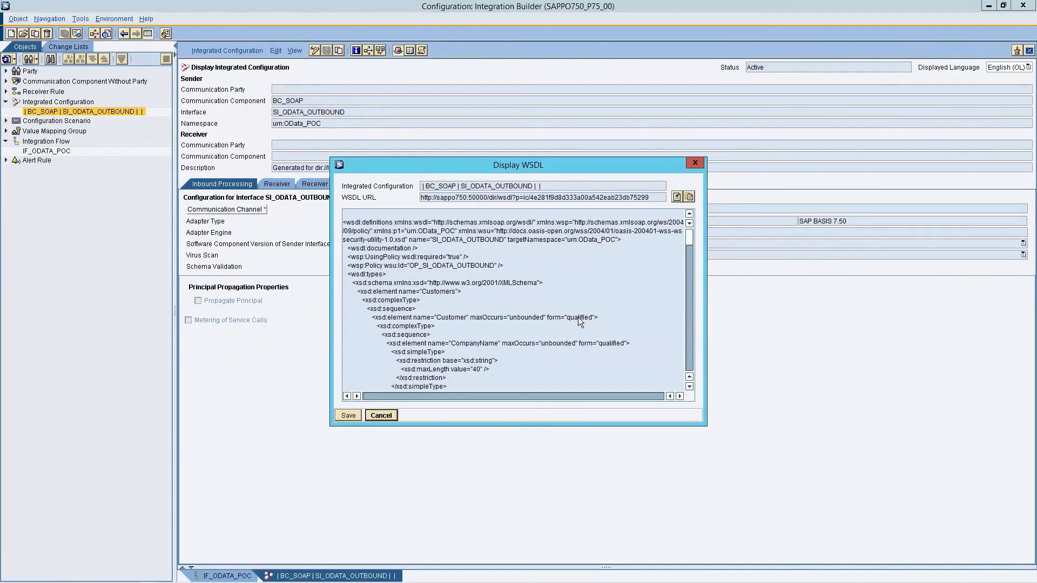
left_click(348, 415)
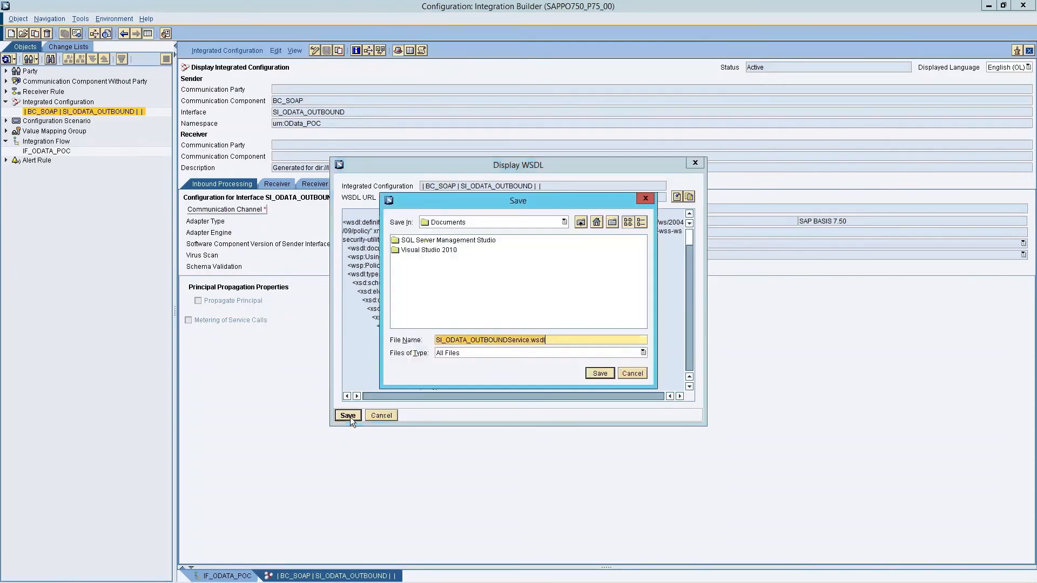
left_click(602, 373)
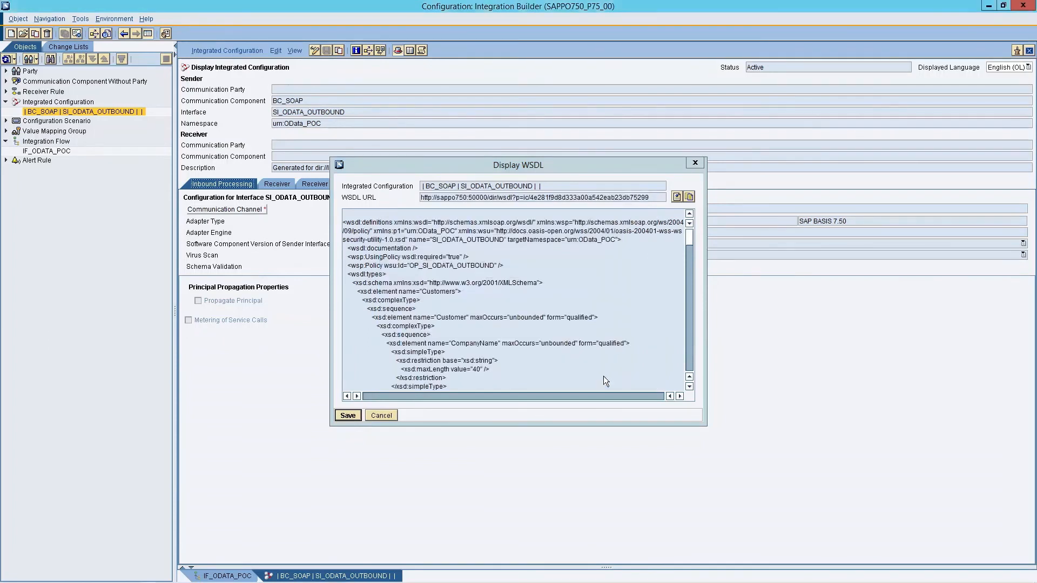
left_click(382, 415)
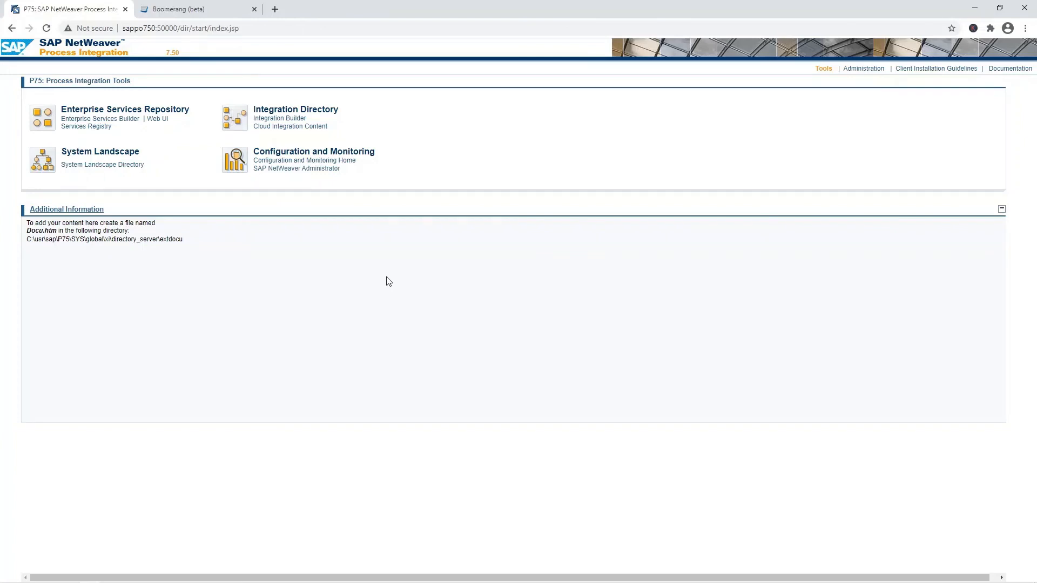
Switch to Boomerang and add the SOAP service SI_ODATA_OUTBOUNDService from the SI_ODATA_OUTBOUNDService.wsdl file on the Desktop
left_click(205, 11)
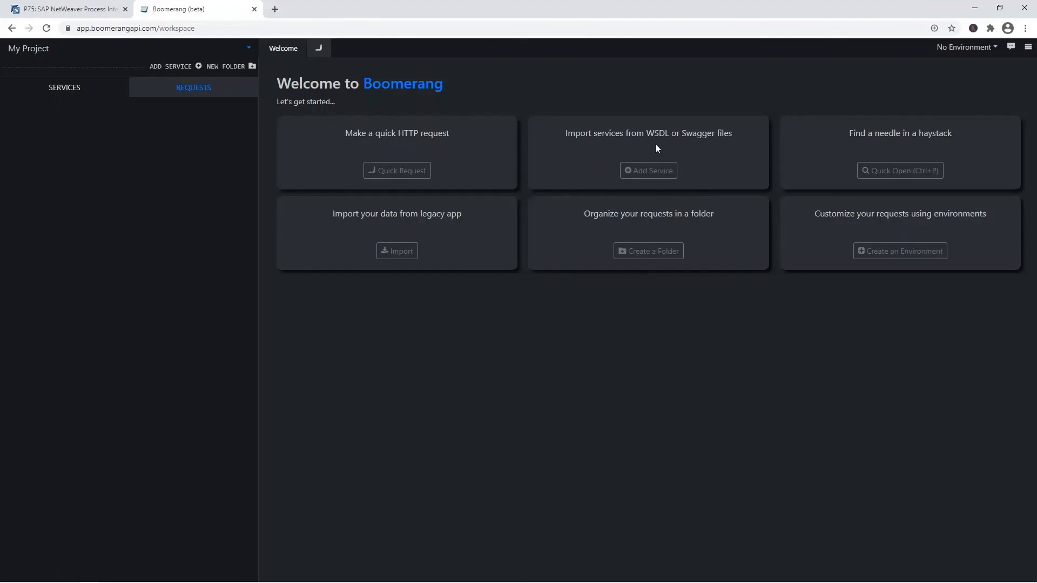
left_click(661, 176)
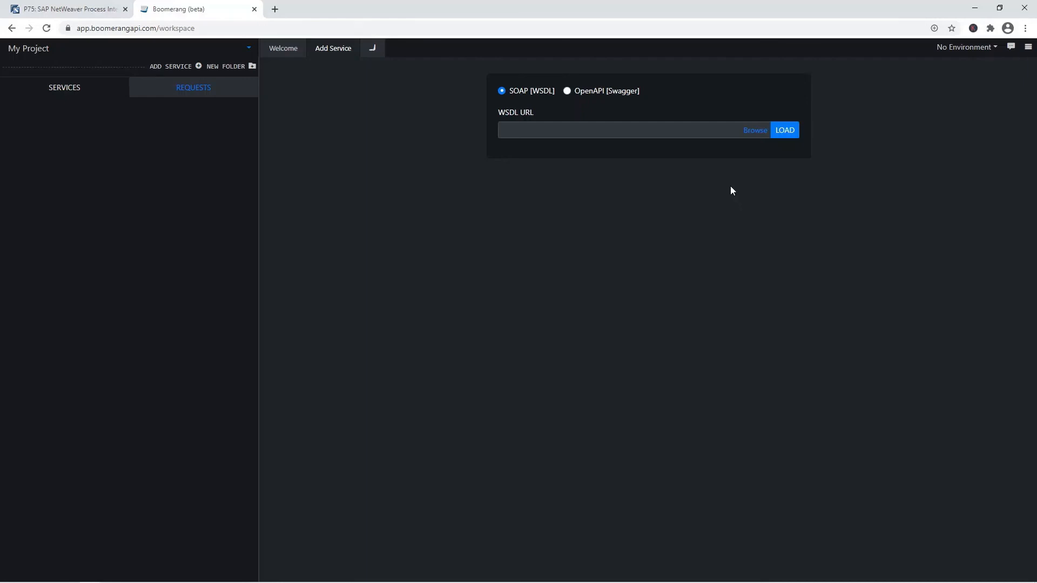
left_click(754, 131)
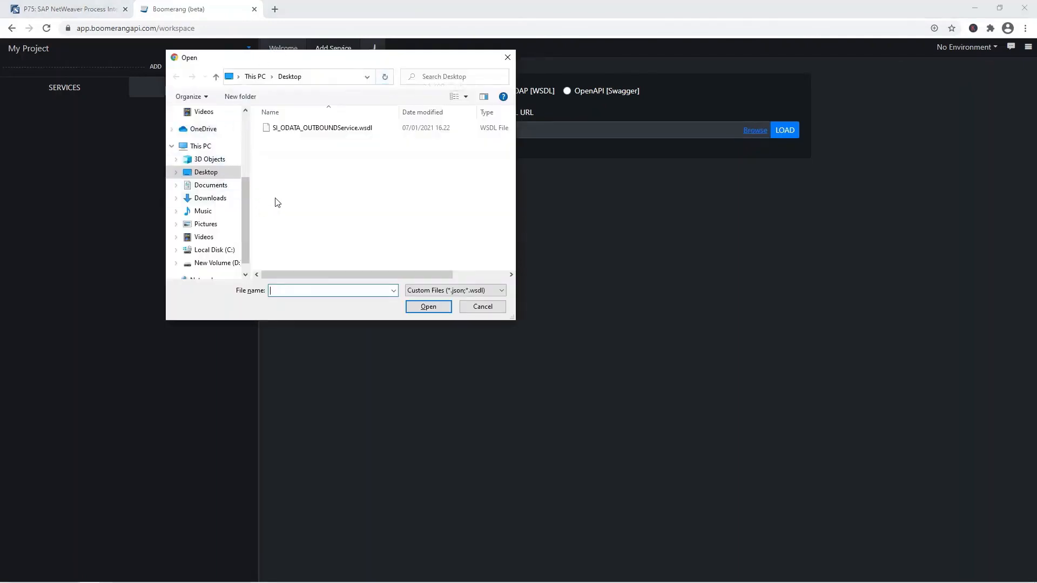
left_click(290, 130)
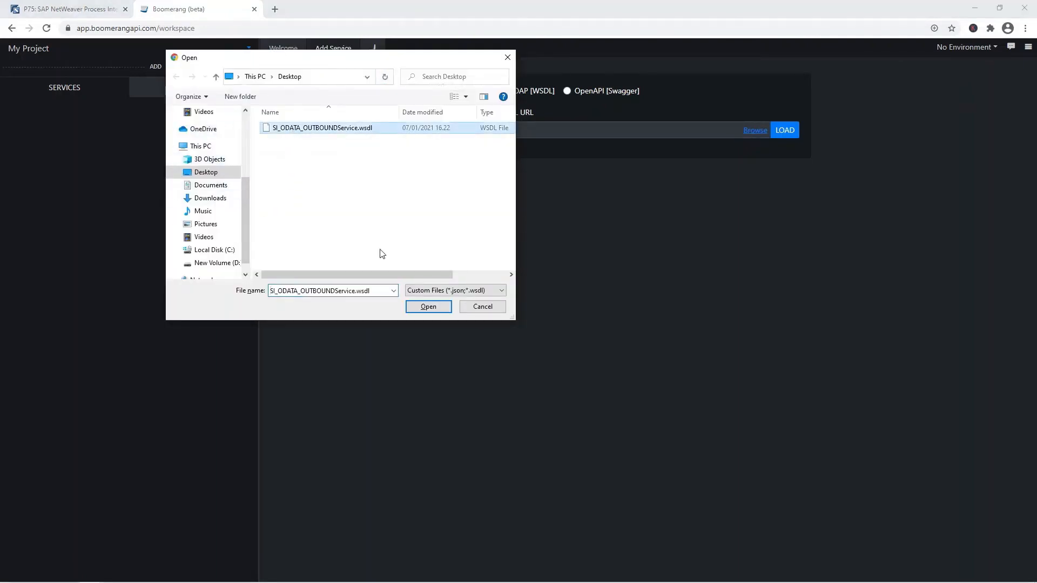
left_click(427, 305)
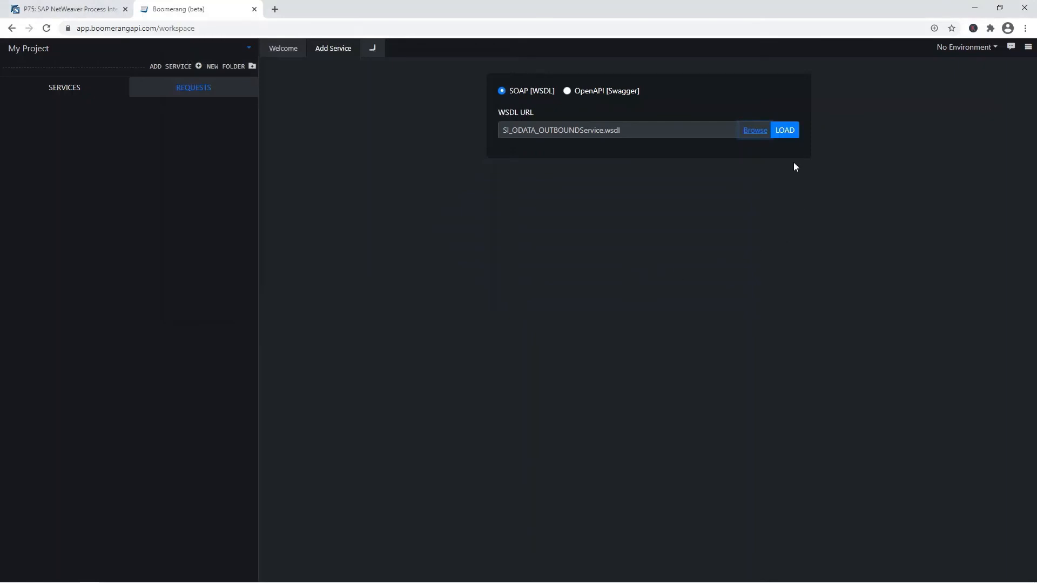
left_click(787, 132)
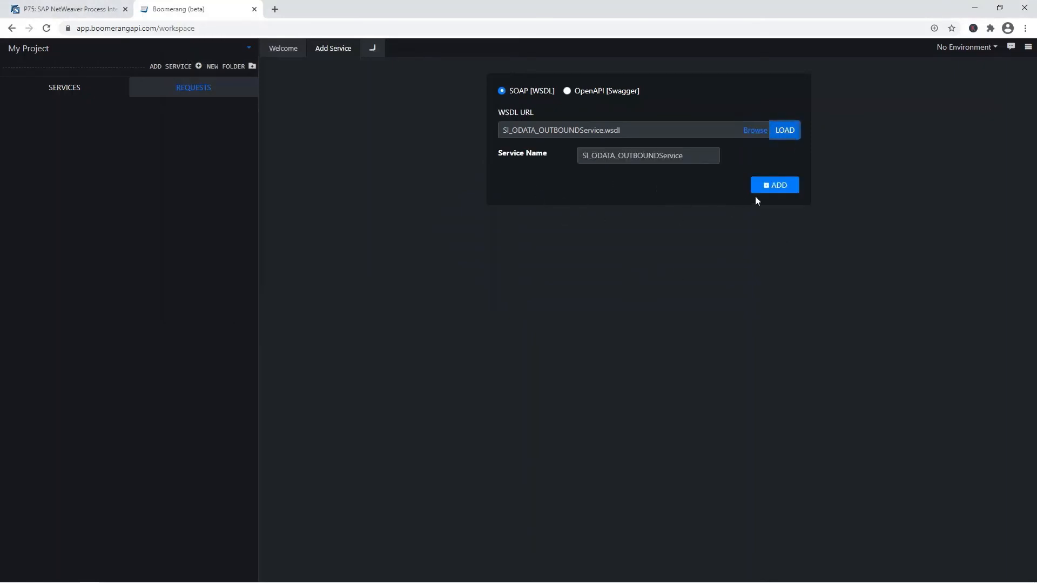
left_click(779, 190)
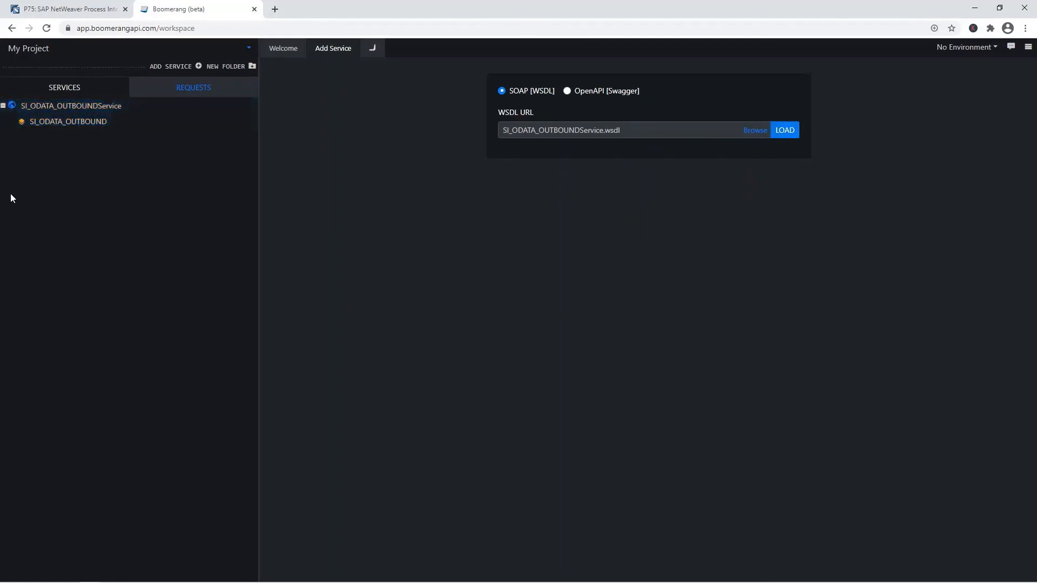
Create a new request for the SI_ODATA_OUTBOUND operation and replace the CustomerID placeholder with the customer's ID
right_click(51, 122)
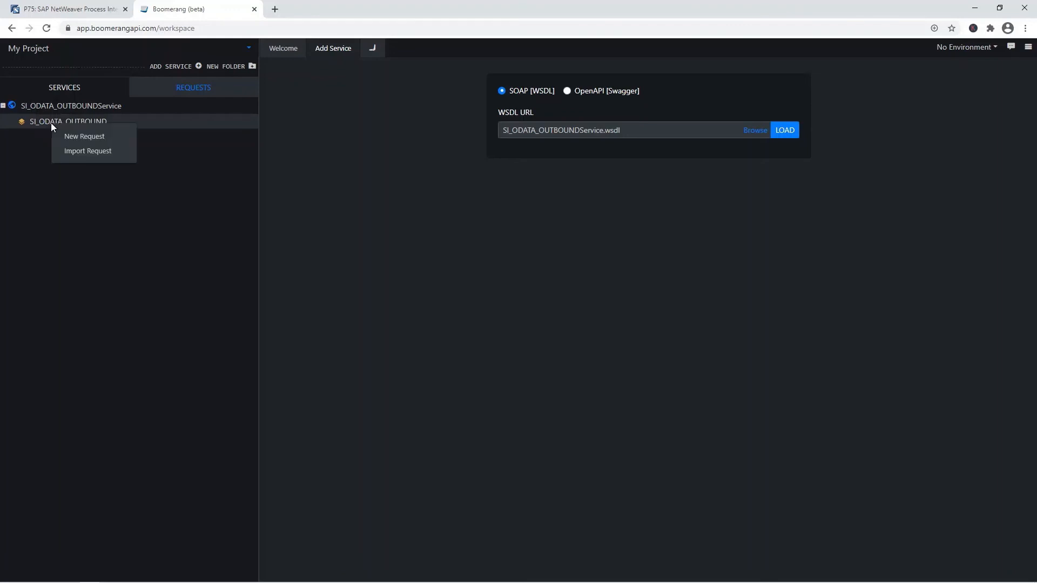
left_click(85, 137)
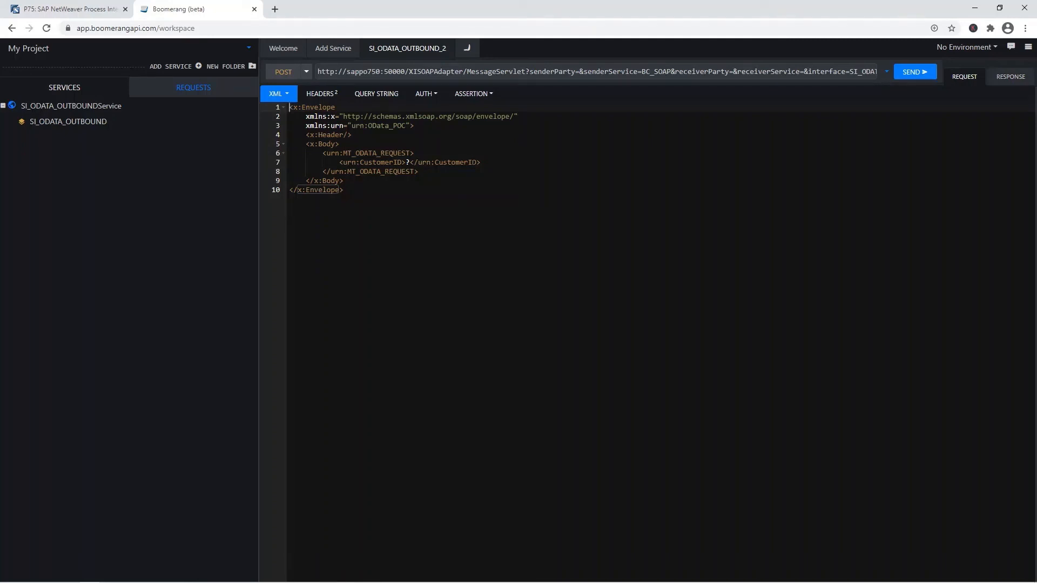
left_click(408, 162)
key("BackSpace")
type("ANTON")
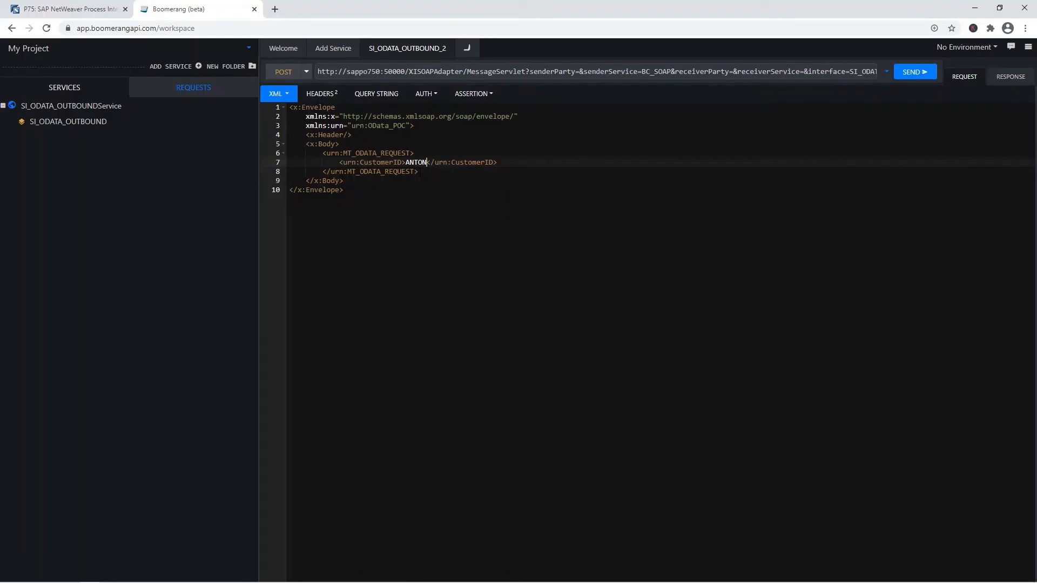
Set up basic authentication with the account username and password, and send the SI_ODATA_OUTBOUND request
left_click(426, 95)
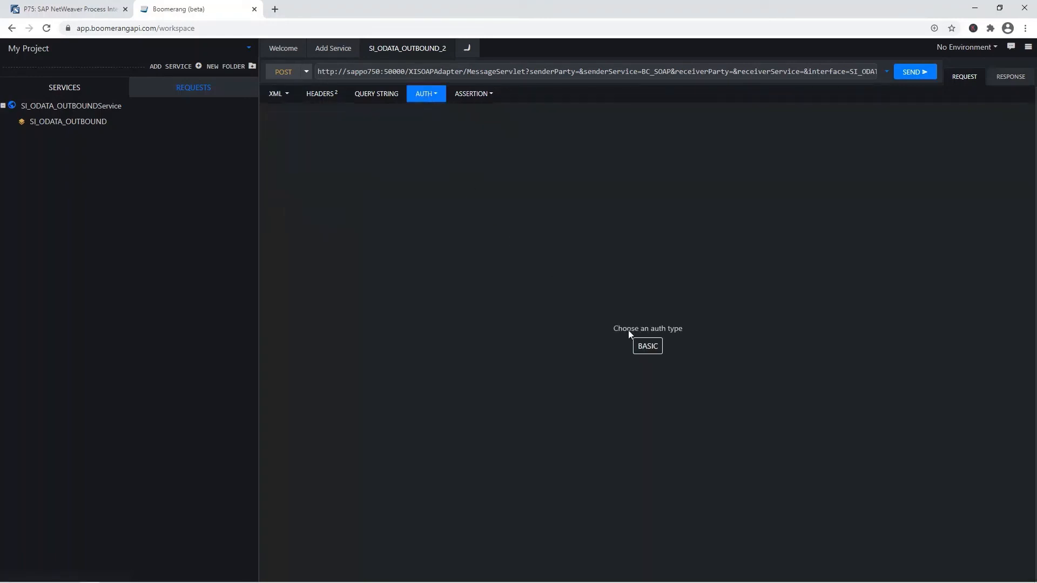
left_click(648, 347)
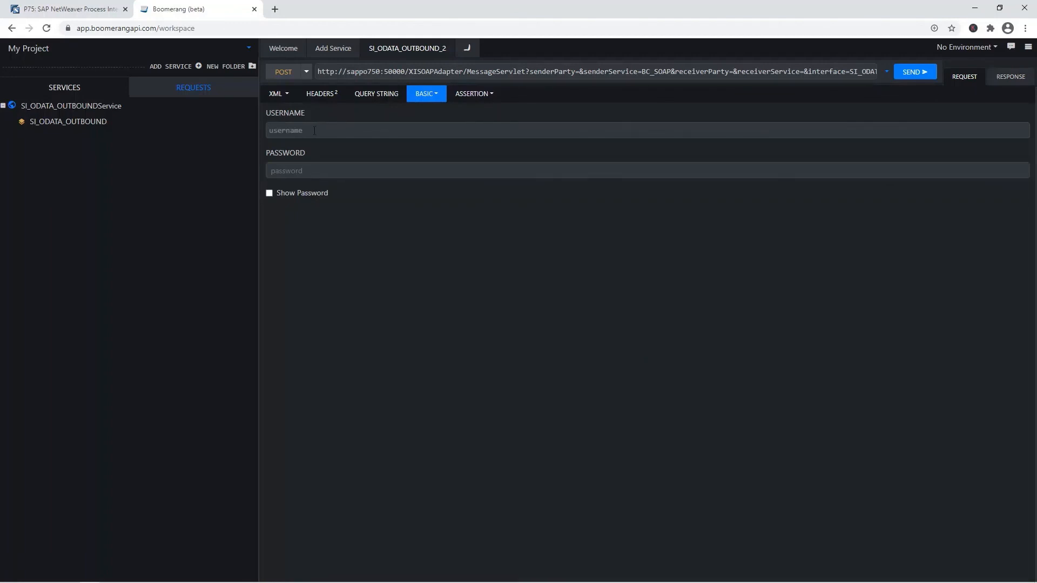
left_click(315, 131)
type("pisuper")
key("Tab")
type("•••••••••")
left_click(284, 95)
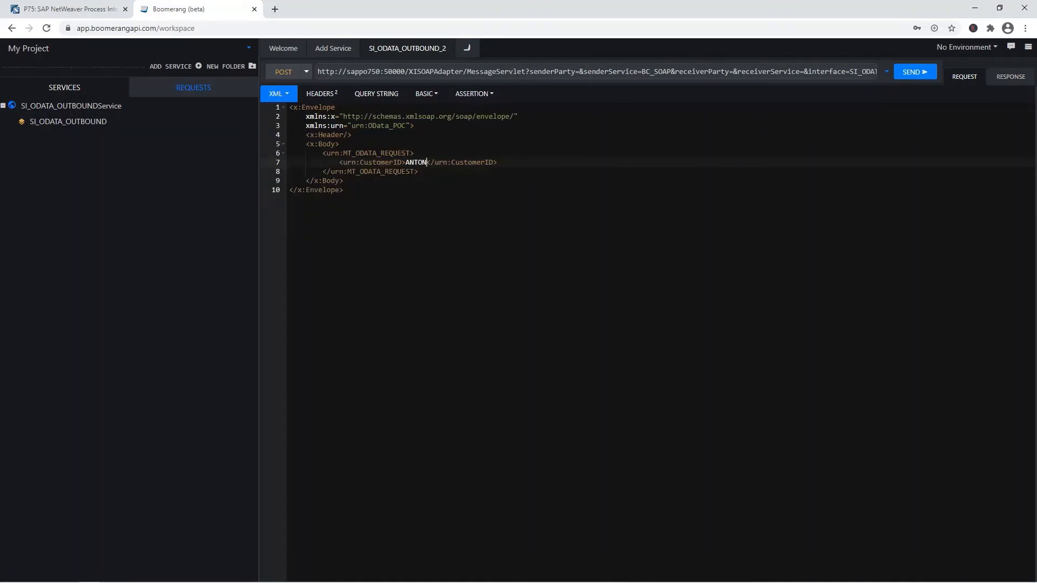
left_click(916, 79)
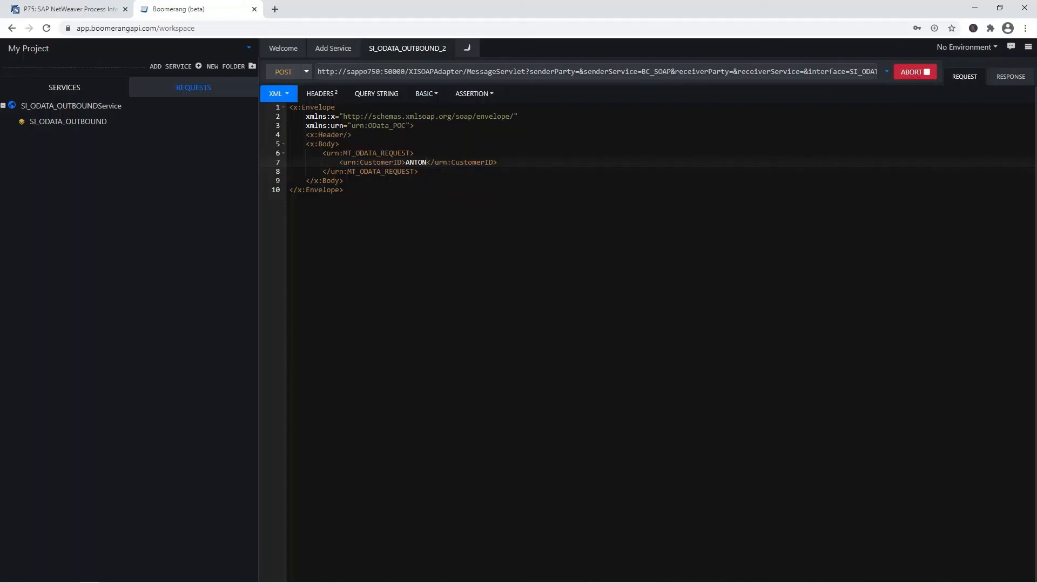